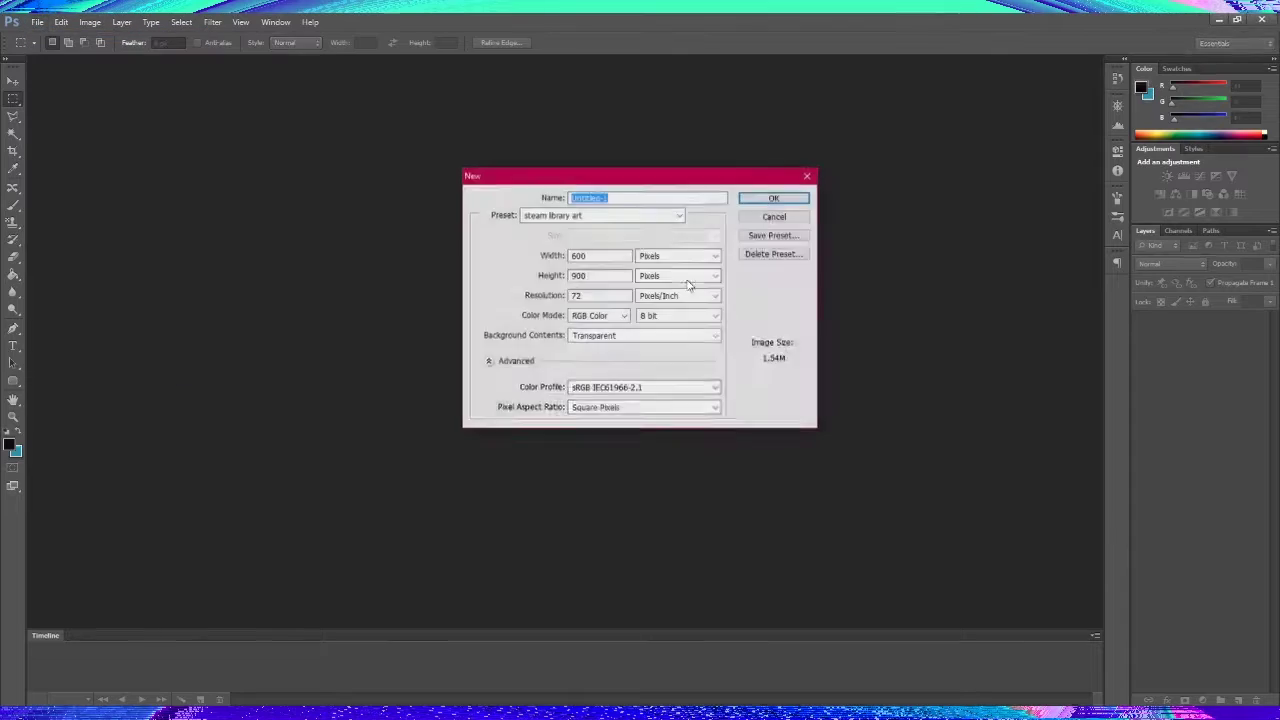
# Create a new transparent document from a size preset
pyautogui.click(594, 211)
pyautogui.click(600, 346)
pyautogui.click(775, 194)
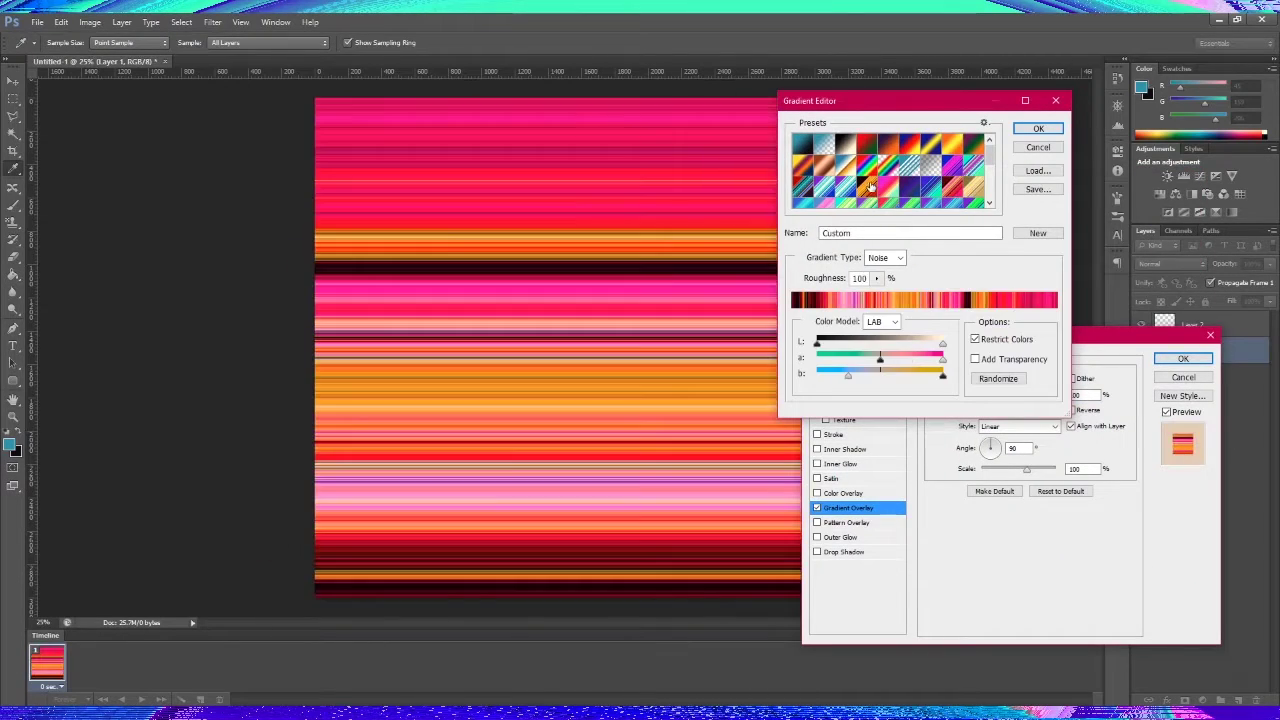
# Give Layer 1 a pink-red noise gradient overlay in Angle style
pyautogui.moveTo(878, 279); pyautogui.dragTo(880, 285)
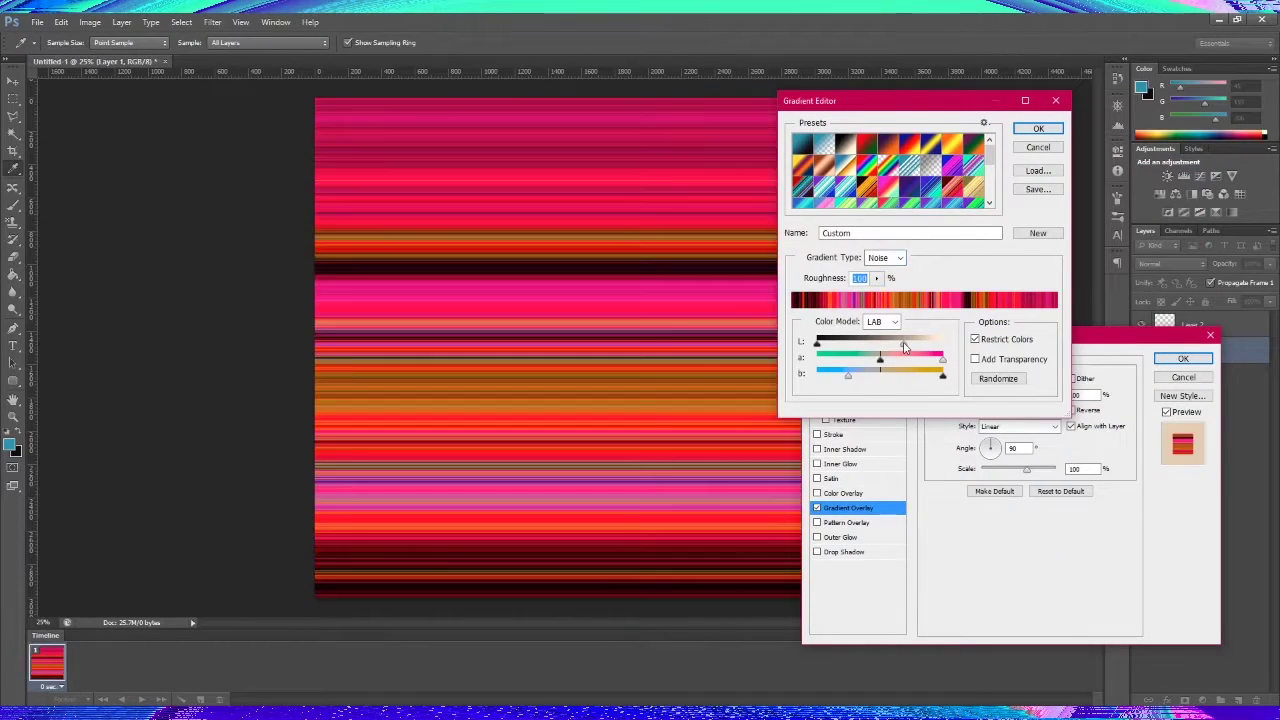
pyautogui.moveTo(817, 343)
pyautogui.mouseDown()
pyautogui.moveTo(862, 347)
pyautogui.moveTo(817, 343)
pyautogui.mouseUp()
pyautogui.moveTo(942, 357)
pyautogui.mouseDown()
pyautogui.moveTo(909, 358)
pyautogui.moveTo(913, 375)
pyautogui.moveTo(826, 376)
pyautogui.moveTo(888, 377)
pyautogui.mouseUp()
pyautogui.click(1036, 130)
pyautogui.click(1018, 426)
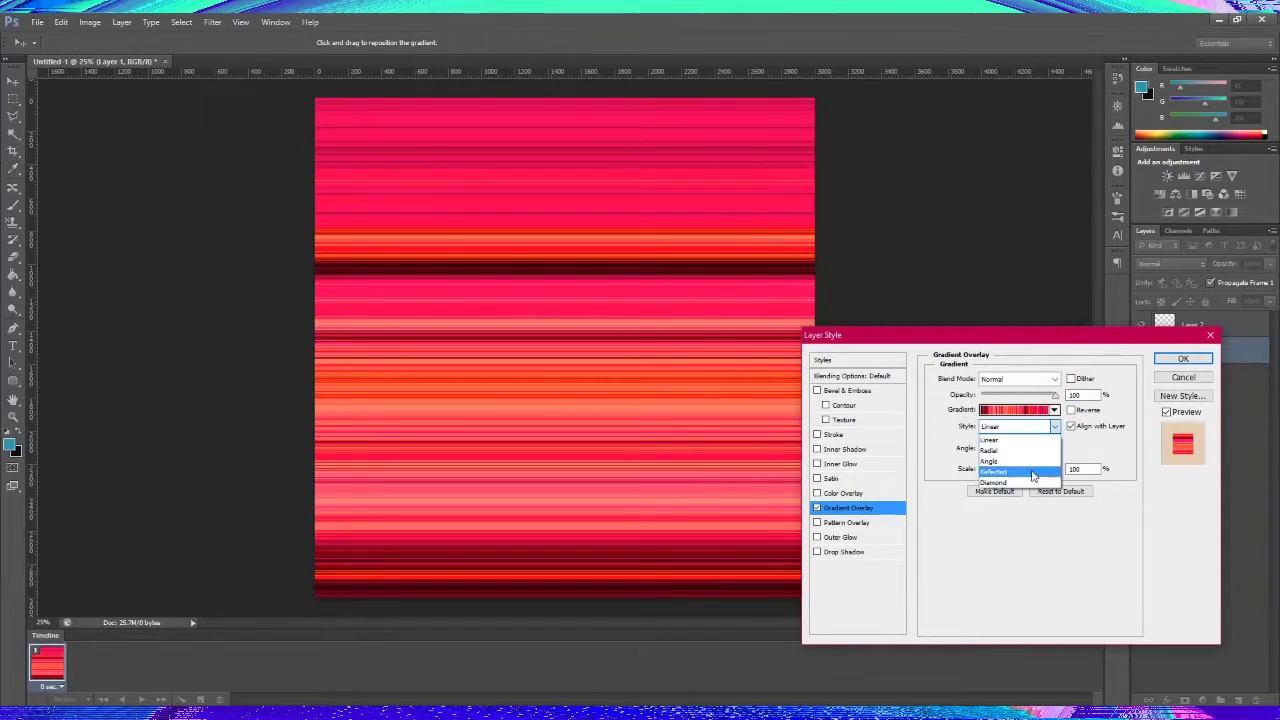
pyautogui.click(1030, 455)
pyautogui.click(1071, 426)
# Apply the angle-burst gradient overlay to Layer 1
pyautogui.click(1183, 358)
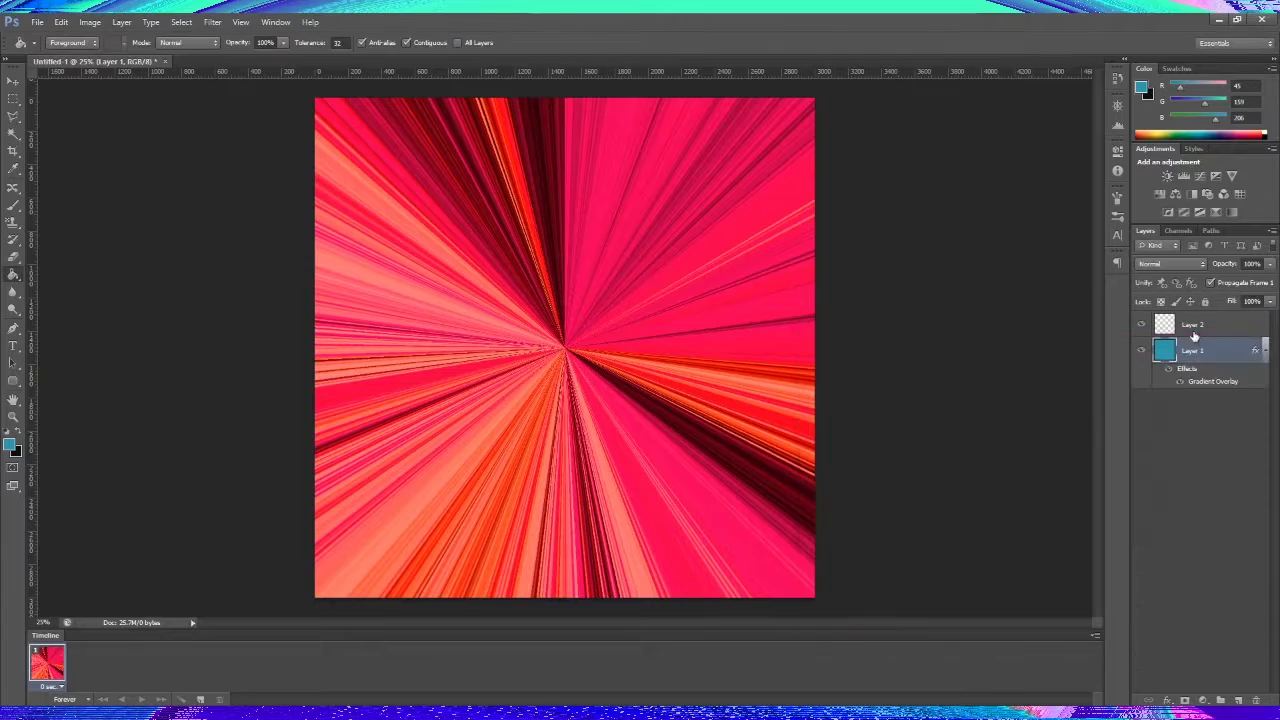
pyautogui.click(36, 21)
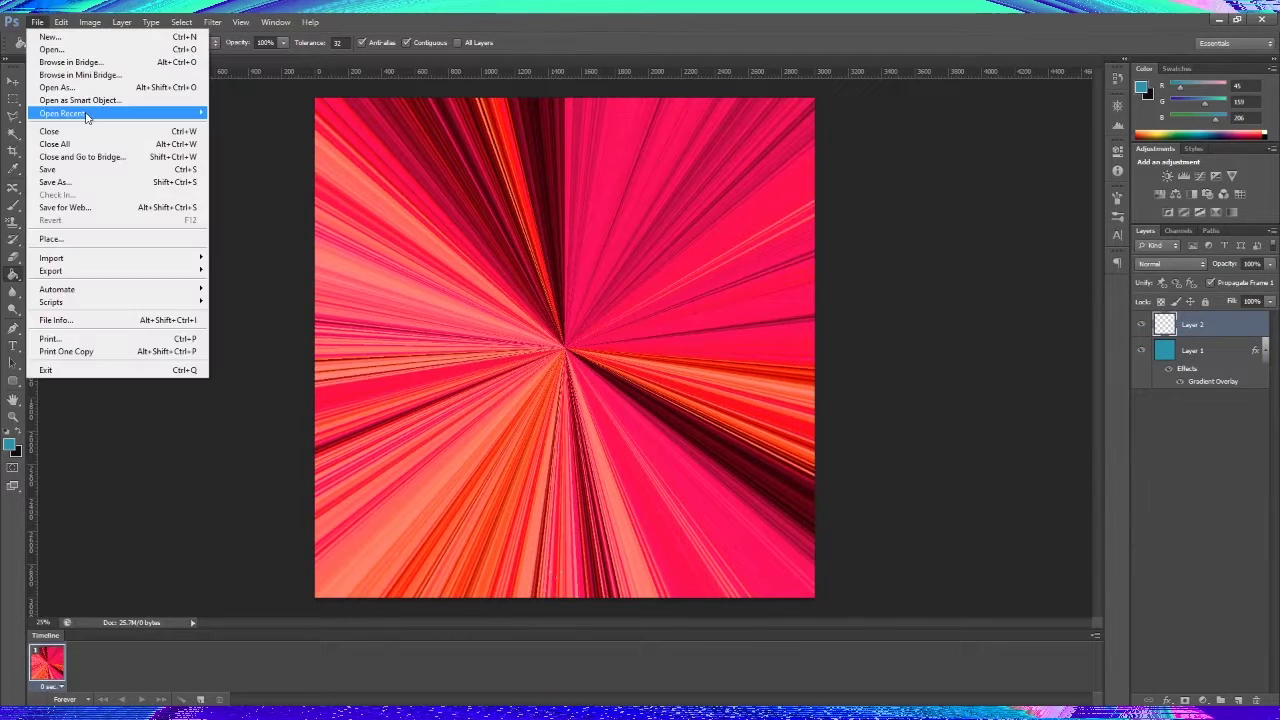
pyautogui.press('Escape')
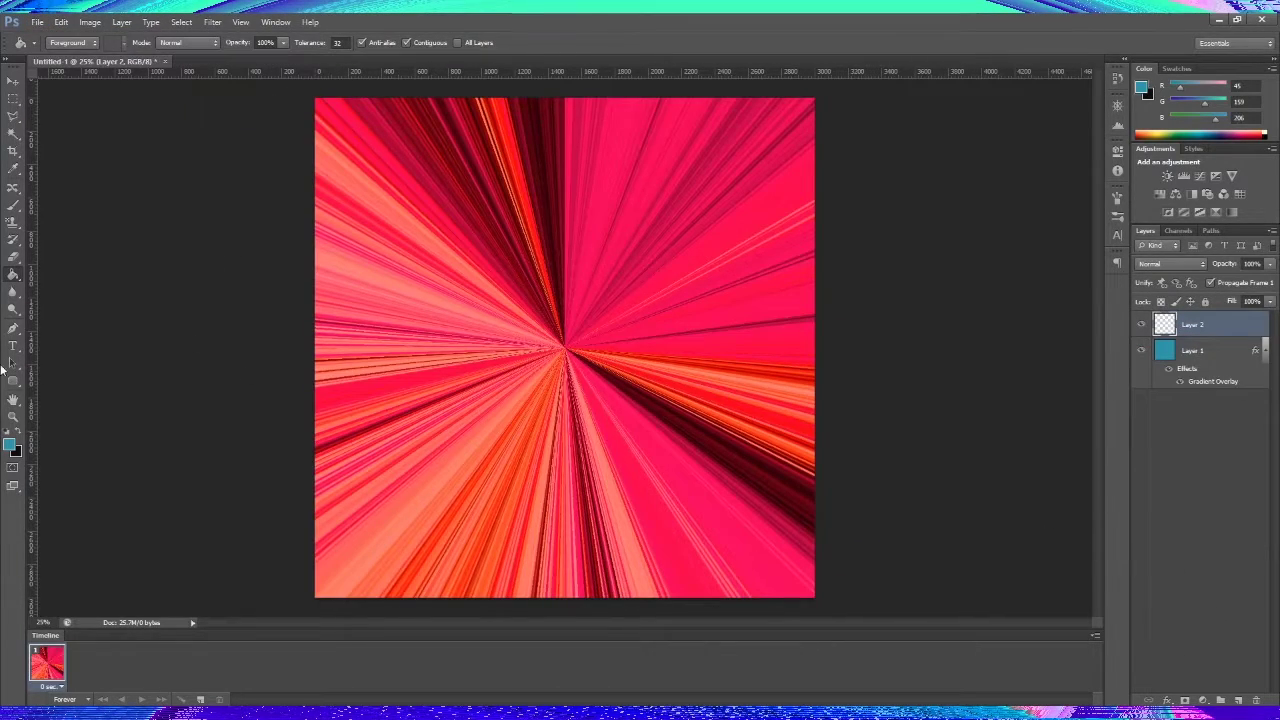
# Draw a teal-filled square at the canvas centre with the Rectangle tool
pyautogui.click(13, 380)
pyautogui.click(91, 376)
pyautogui.moveTo(507, 220); pyautogui.dragTo(690, 395)
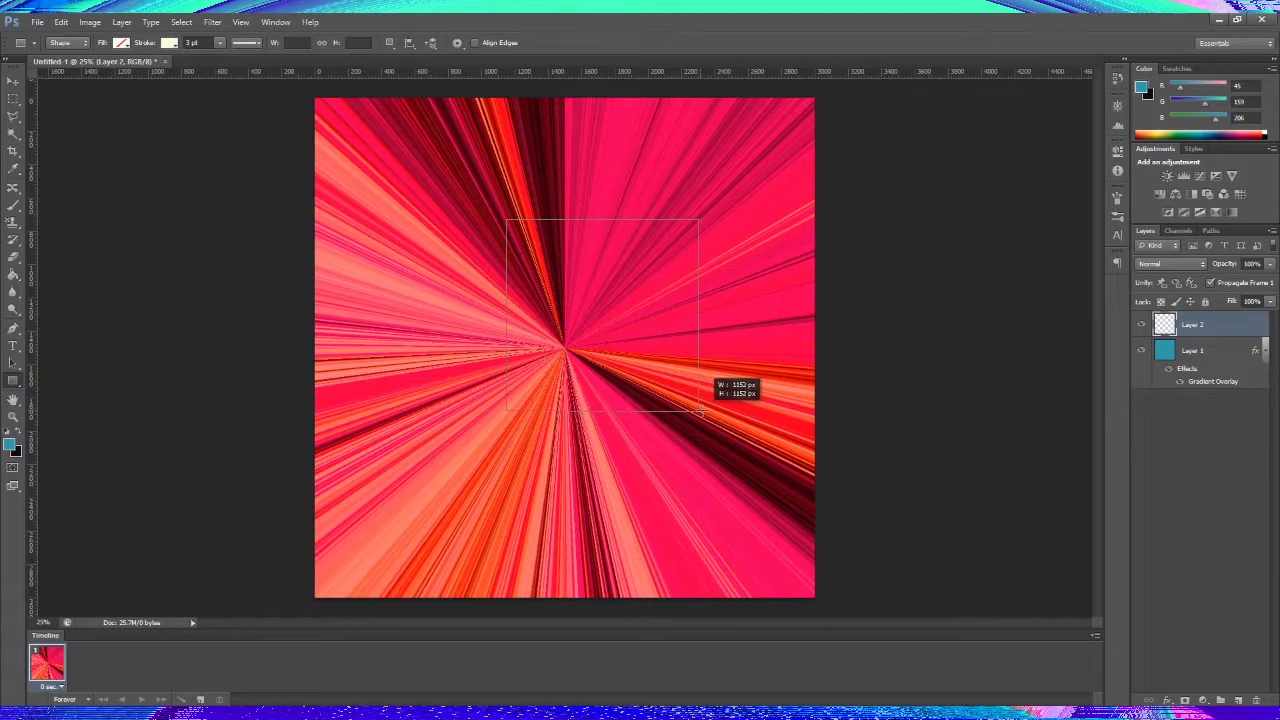
pyautogui.click(121, 42)
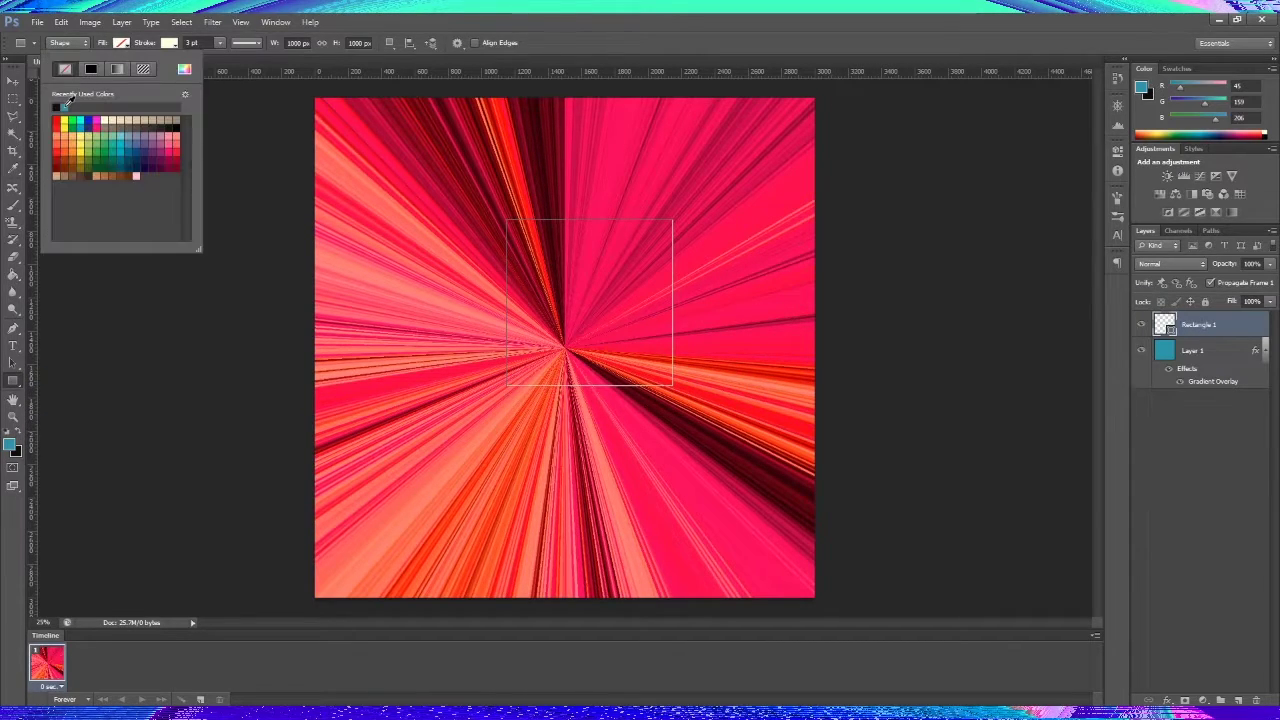
pyautogui.click(108, 118)
# Give the square's layer a Radial gradient overlay
pyautogui.rightClick(1205, 322)
pyautogui.click(1152, 262)
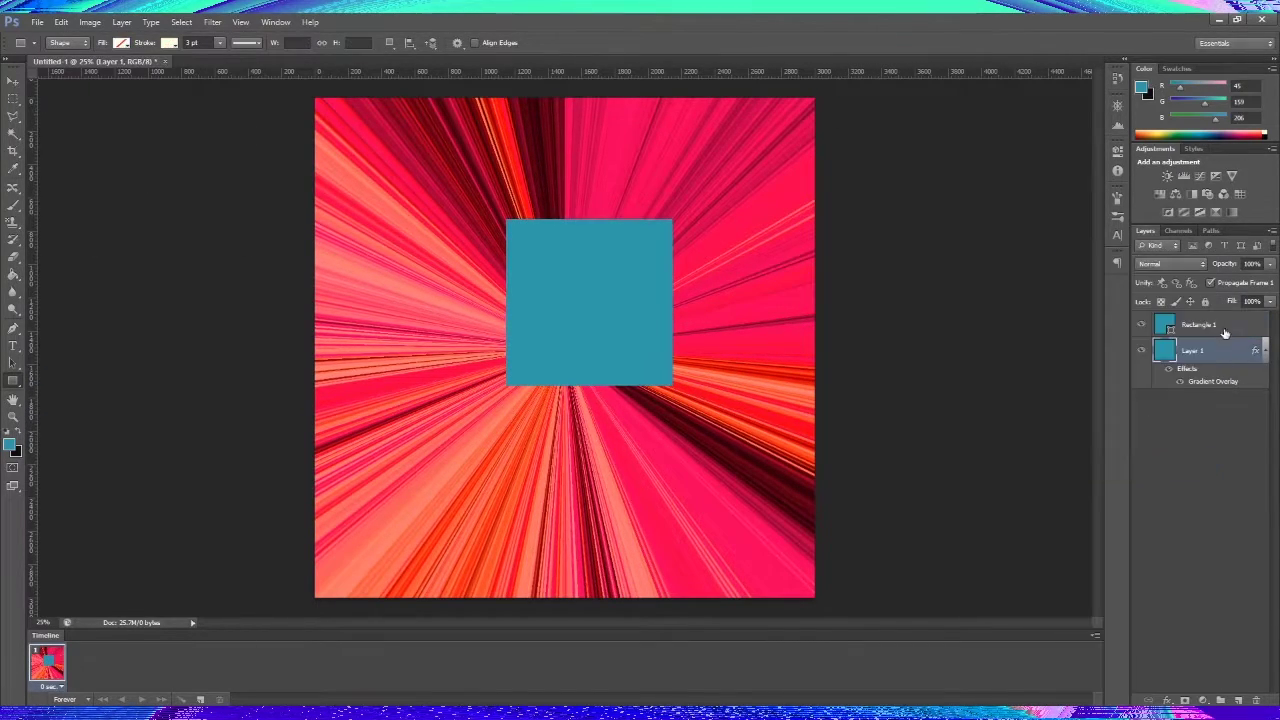
pyautogui.click(1054, 426)
pyautogui.click(1015, 441)
# Apply the radial overlay unaligned and position the square at X 1500, Y 1500
pyautogui.click(1071, 426)
pyautogui.click(1183, 358)
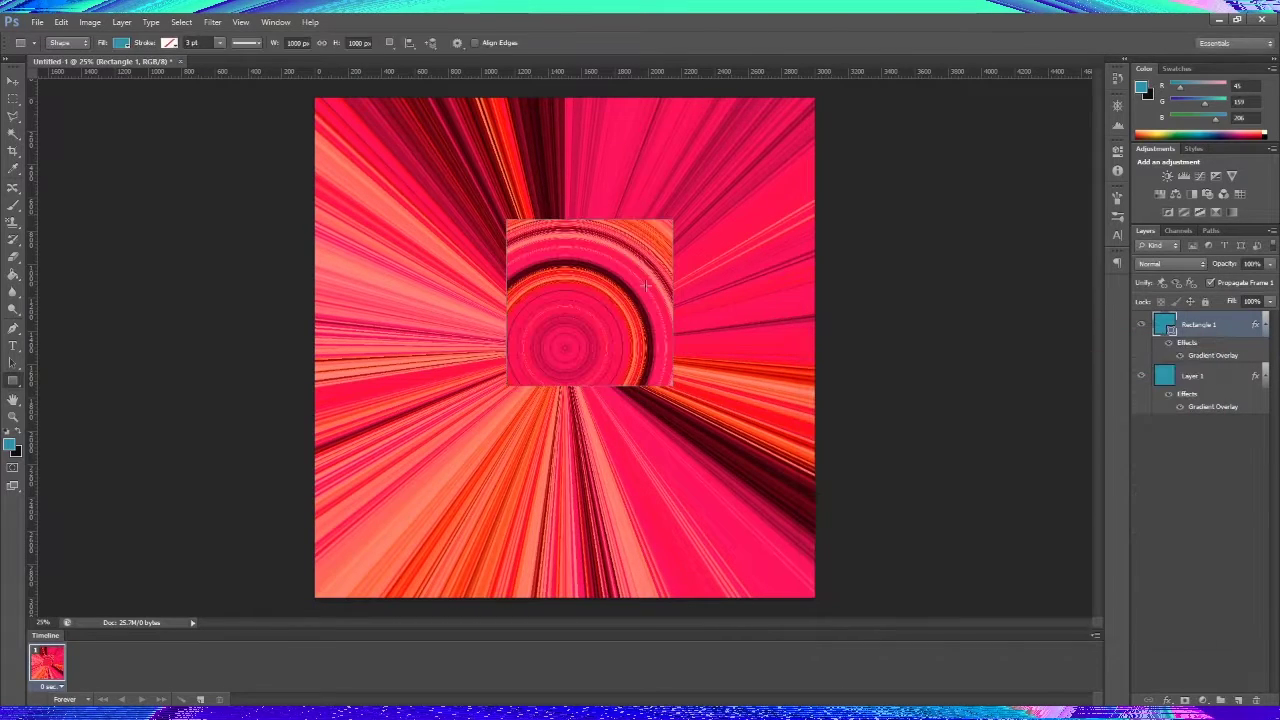
pyautogui.hotkey('ctrl', 't')
pyautogui.moveTo(590, 300); pyautogui.dragTo(640, 300)
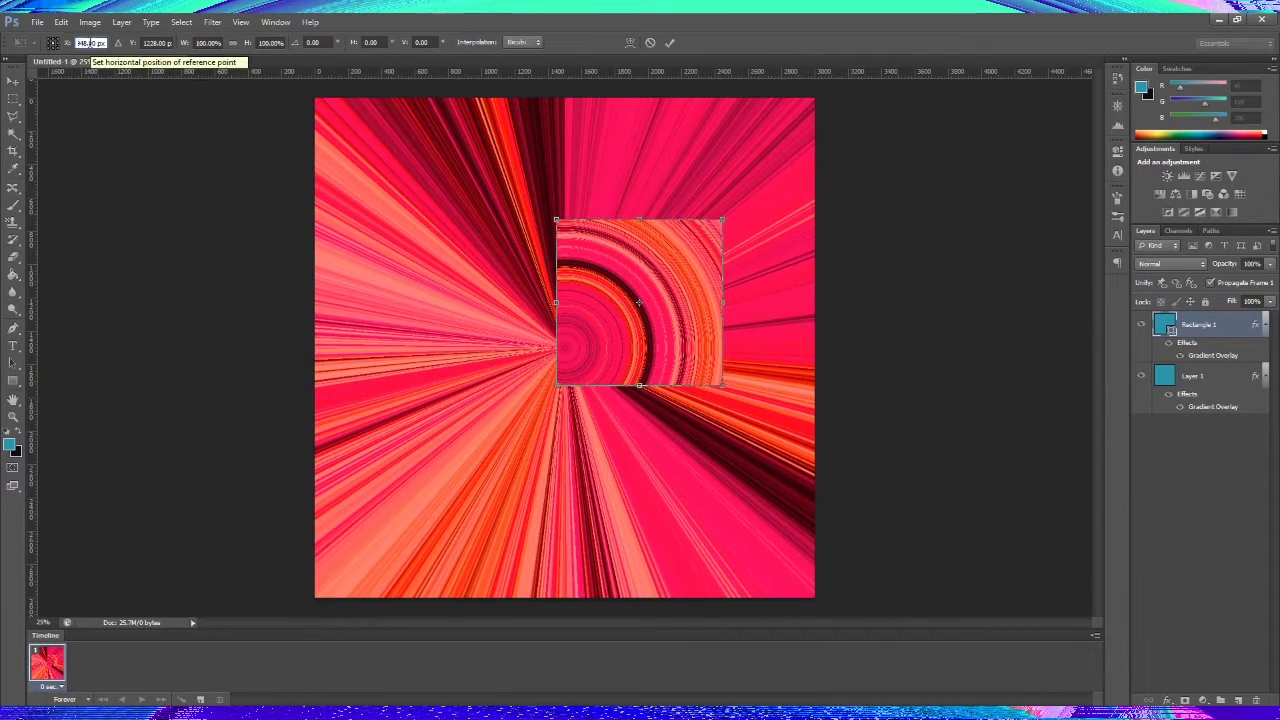
pyautogui.write('1500')
pyautogui.press('Tab')
pyautogui.write('1500')
pyautogui.press('Return')
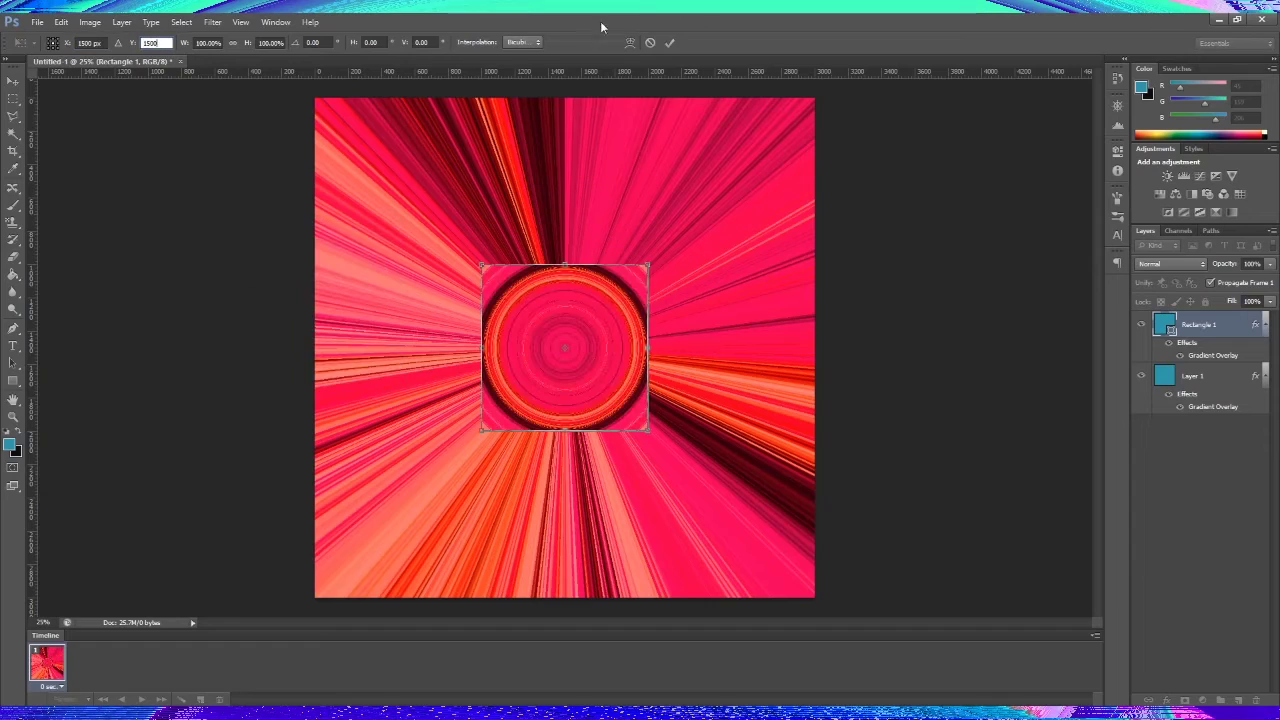
pyautogui.press('Return')
# Snap the square's corner to the canvas centre, duplicate it, and hide the original
pyautogui.moveTo(549, 357)
pyautogui.mouseDown()
pyautogui.moveTo(714, 370)
pyautogui.moveTo(657, 240)
pyautogui.mouseUp()
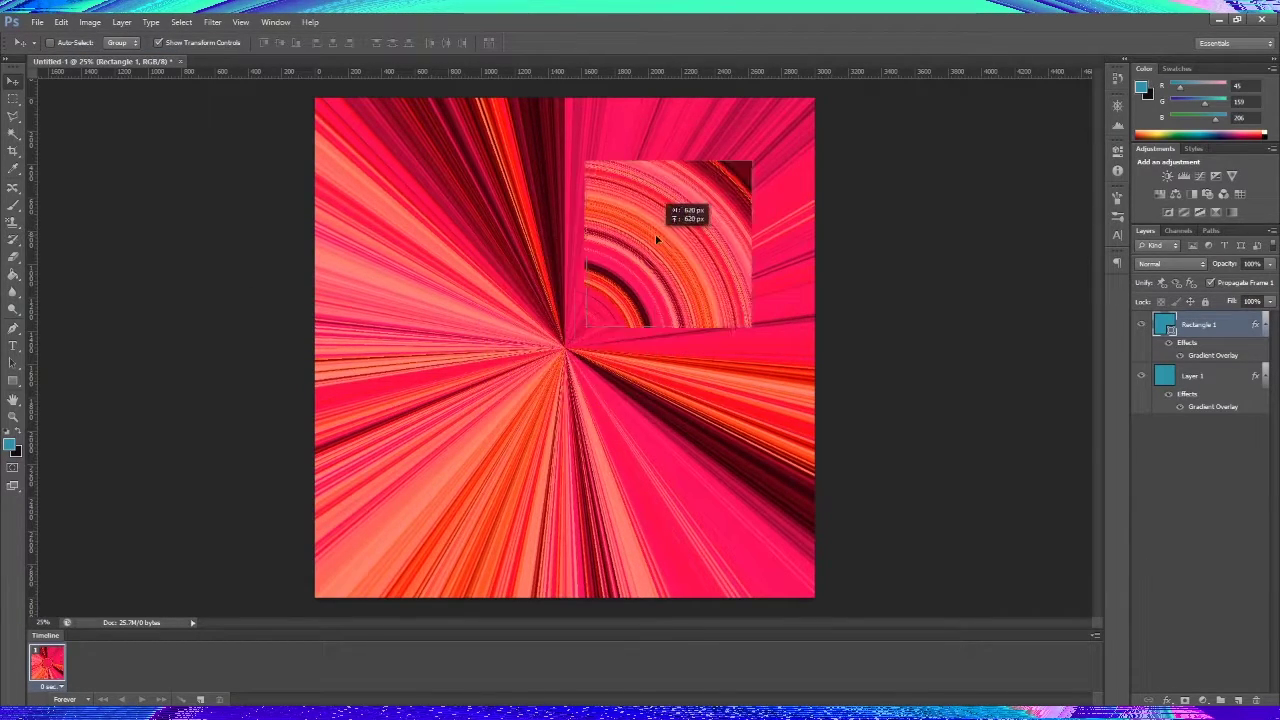
pyautogui.moveTo(657, 240); pyautogui.dragTo(650, 268)
pyautogui.hotkey('ctrl', 't')
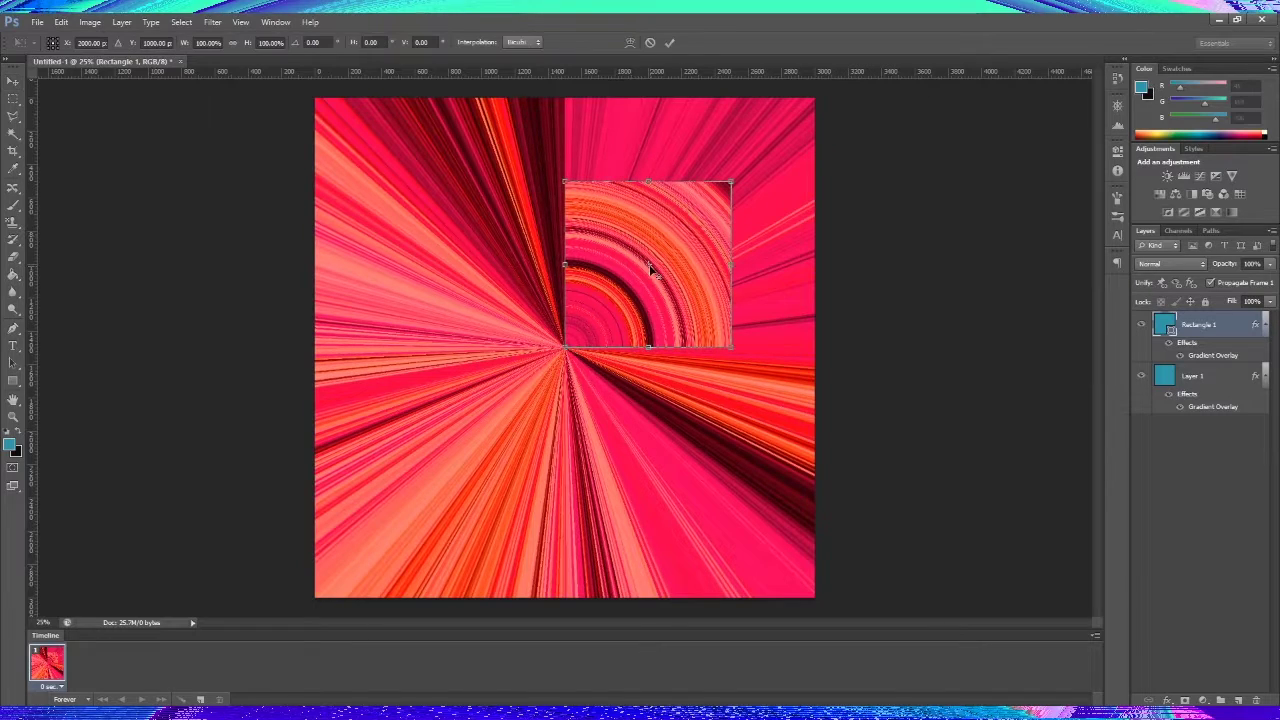
pyautogui.rightClick(1200, 324)
pyautogui.click(1120, 289)
pyautogui.click(1141, 375)
# Try rotating and skewing the duplicate square, then cancel the transform
pyautogui.hotkey('ctrl', 't')
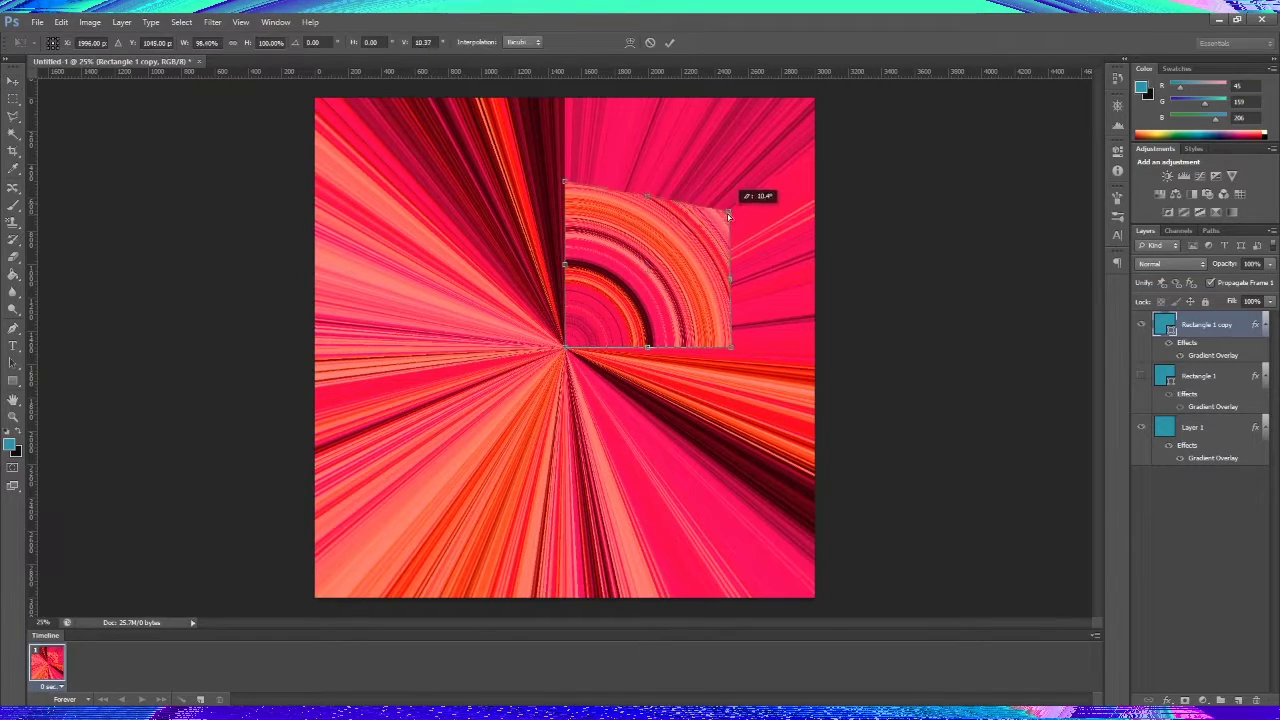
pyautogui.moveTo(727, 213); pyautogui.dragTo(749, 169)
pyautogui.moveTo(733, 348); pyautogui.dragTo(733, 346)
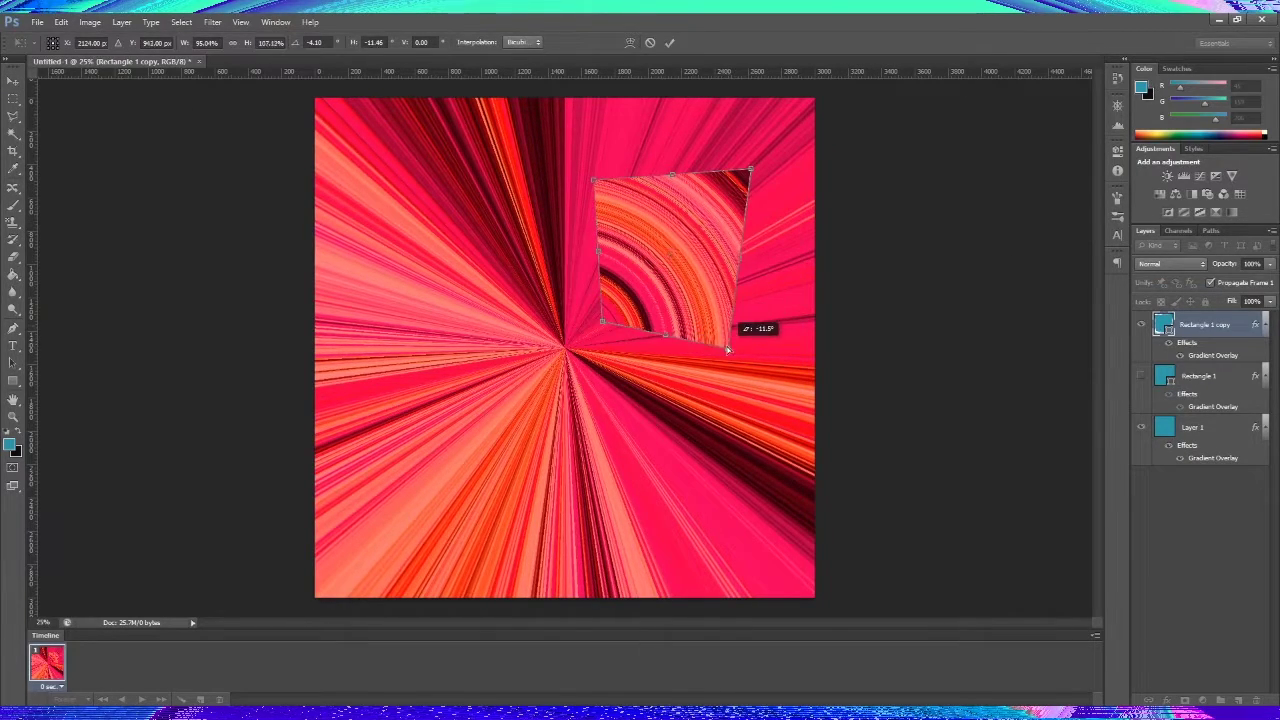
pyautogui.moveTo(603, 323); pyautogui.dragTo(640, 385)
pyautogui.moveTo(750, 172)
pyautogui.mouseDown()
pyautogui.moveTo(756, 240)
pyautogui.moveTo(820, 372)
pyautogui.moveTo(686, 214)
pyautogui.mouseUp()
pyautogui.press('Escape')
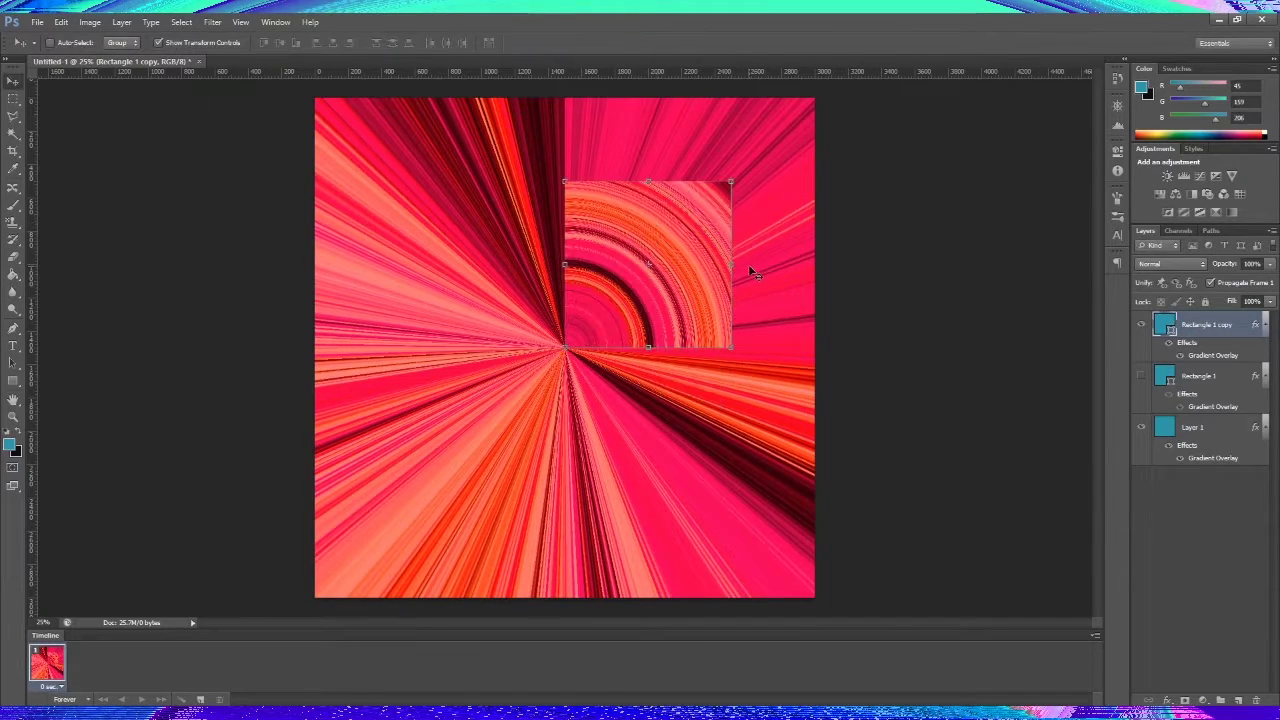
# Show the original and spread duplicated squares left, lower right and onto the centre
pyautogui.click(1139, 381)
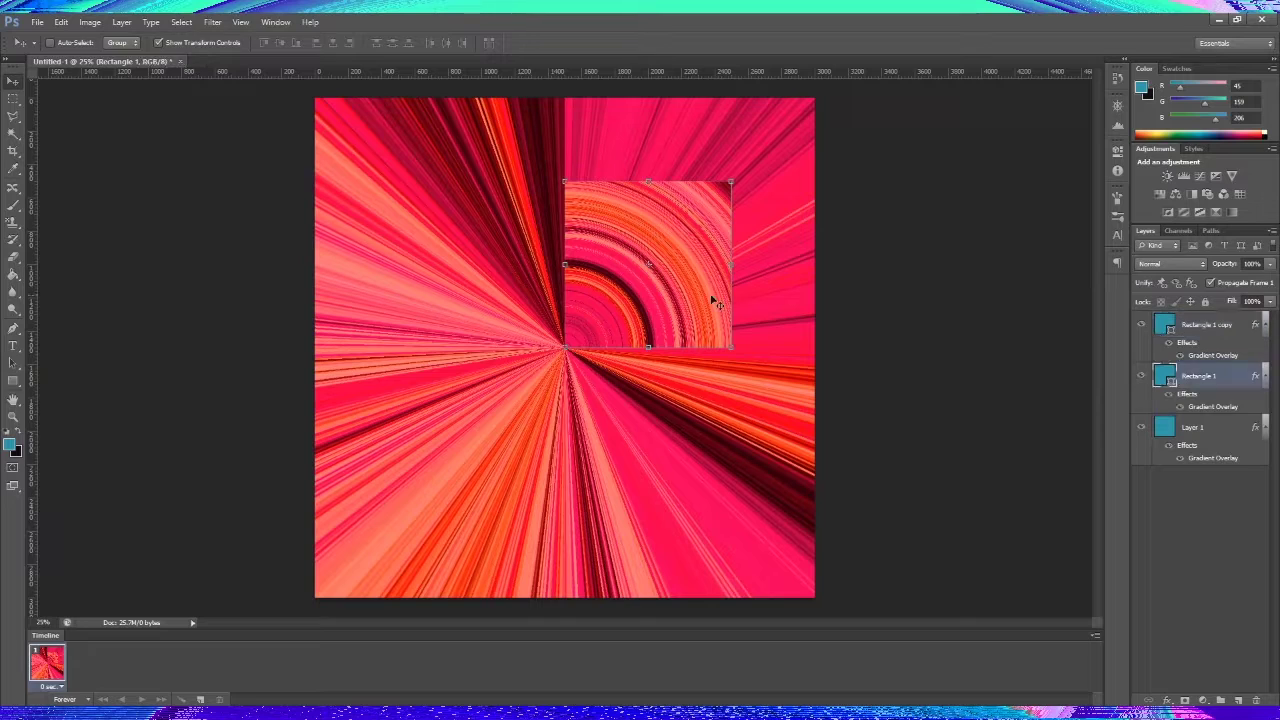
pyautogui.rightClick(1225, 376)
pyautogui.click(1100, 289)
pyautogui.keyDown('alt'); pyautogui.moveTo(682, 290); pyautogui.dragTo(515, 290); pyautogui.keyUp('alt')
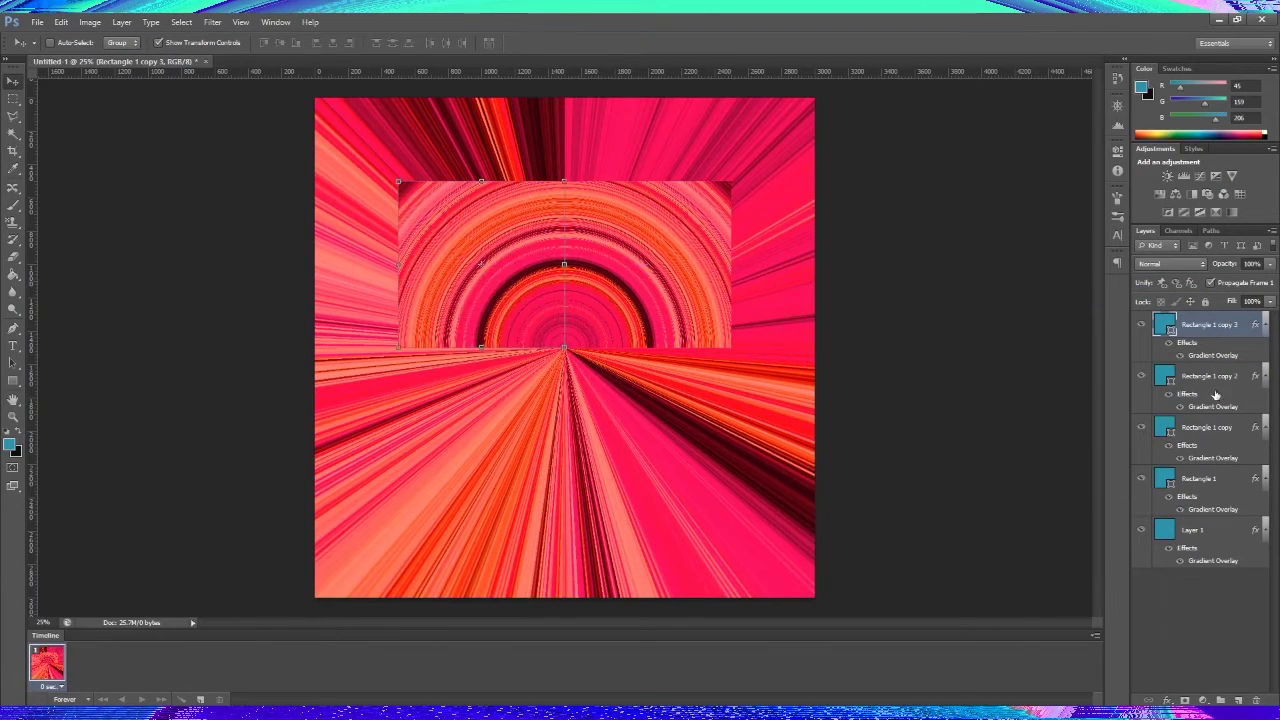
pyautogui.click(1210, 376)
pyautogui.moveTo(650, 307); pyautogui.dragTo(650, 474)
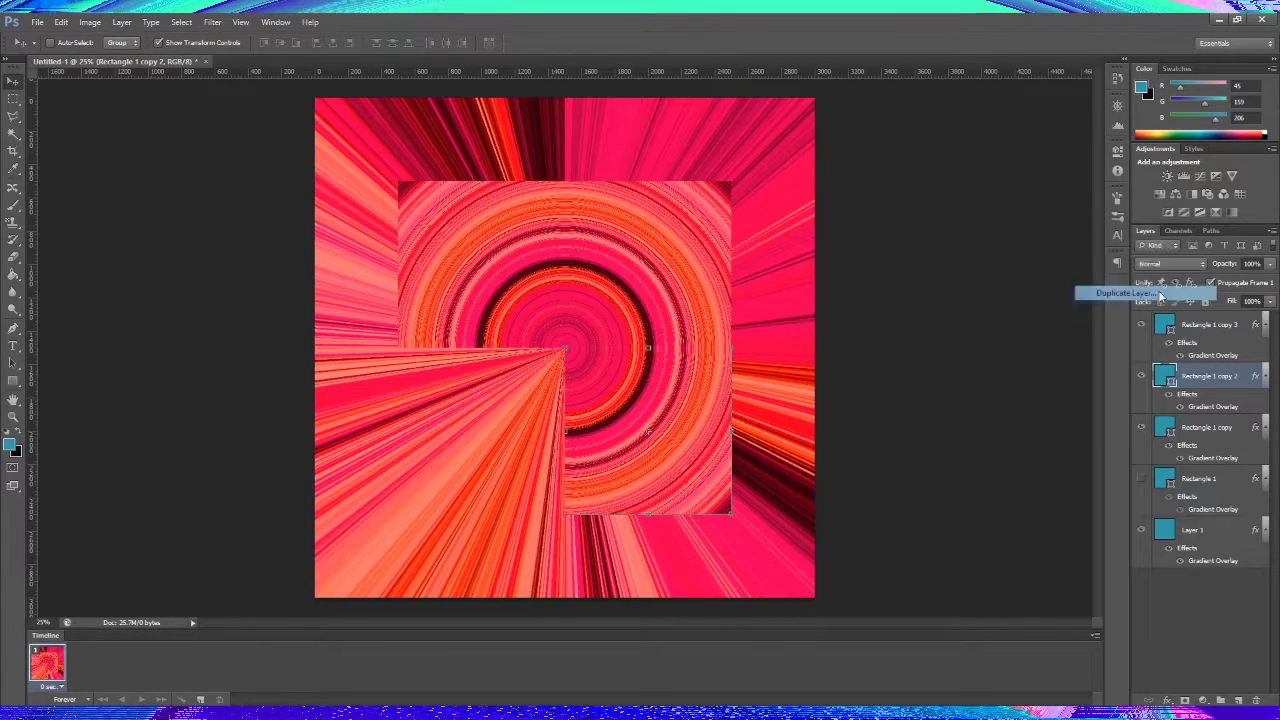
pyautogui.moveTo(1160, 296); pyautogui.dragTo(1160, 300)
pyautogui.moveTo(470, 470); pyautogui.dragTo(543, 395)
# Select several square layers, commit a transform, and hide three duplicates
pyautogui.keyDown('shift'); pyautogui.click(1207, 478); pyautogui.keyUp('shift')
pyautogui.hotkey('ctrl', 't')
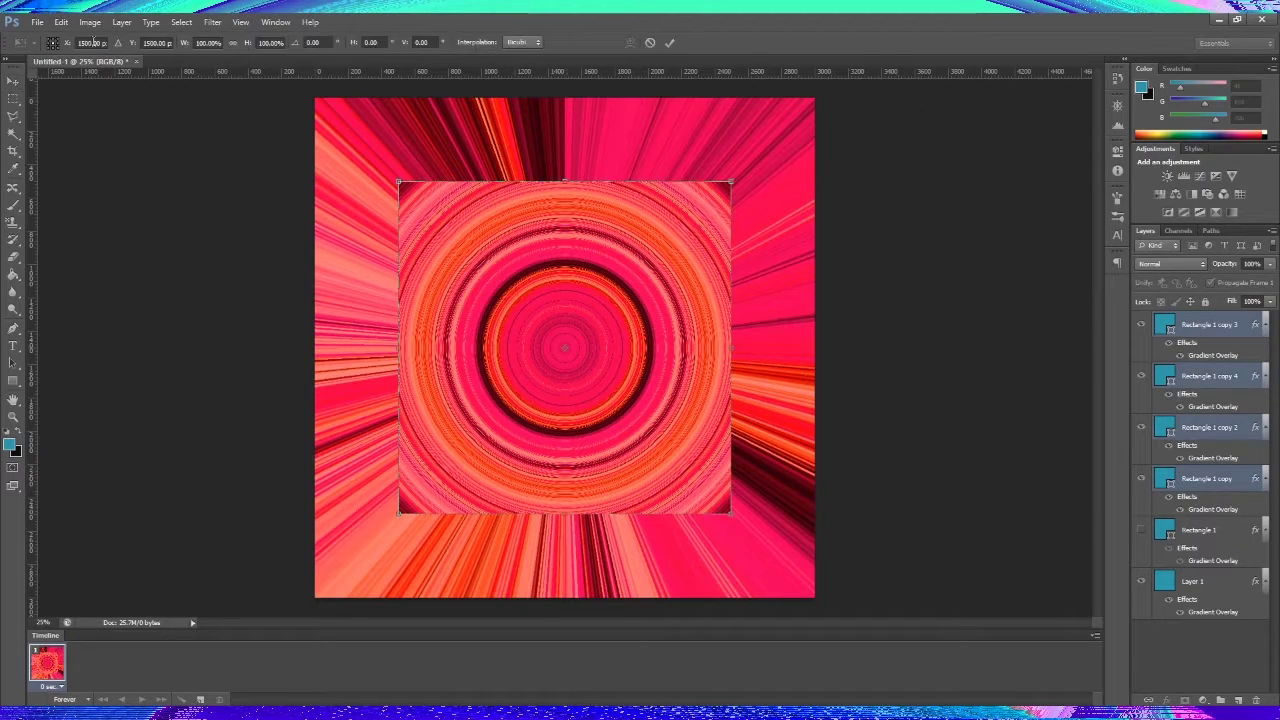
pyautogui.click(669, 42)
pyautogui.click(1141, 478)
pyautogui.click(1141, 427)
pyautogui.click(1141, 376)
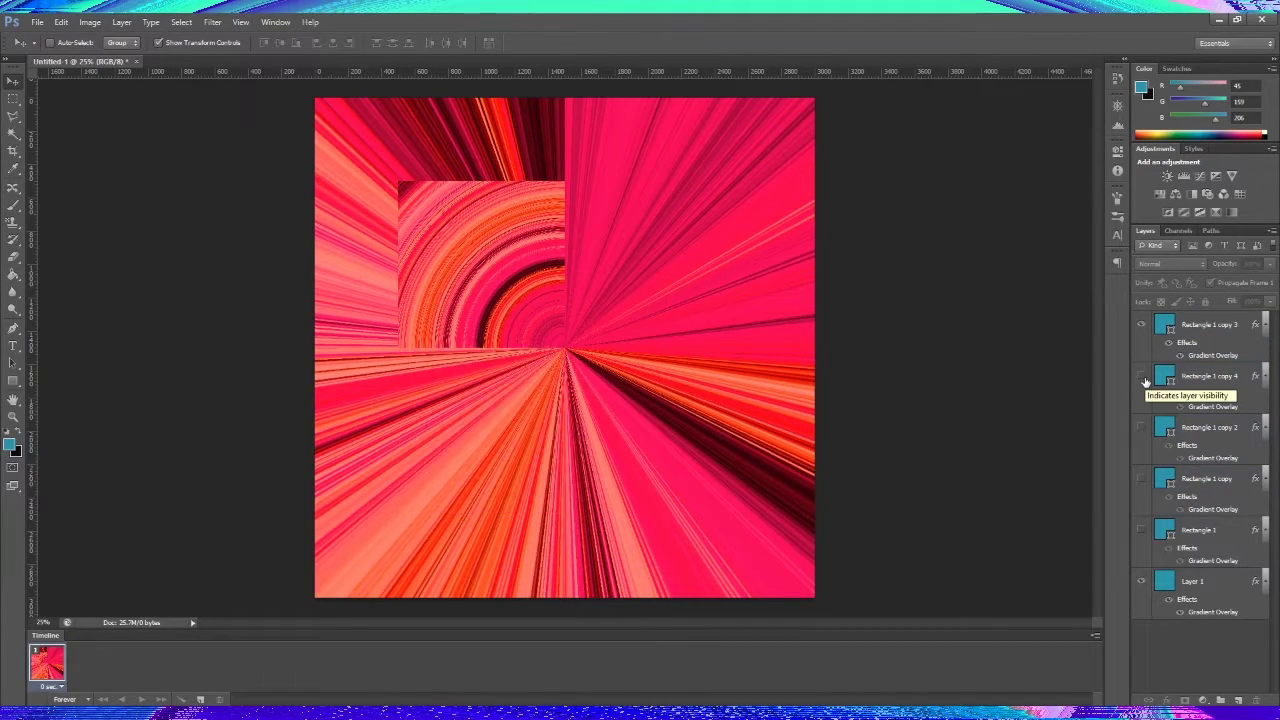
# Duplicate the top-left square and enlarge it to 150% to fill that quarter
pyautogui.rightClick(1210, 325)
pyautogui.click(1130, 300)
pyautogui.press('Return')
pyautogui.hotkey('ctrl', 't')
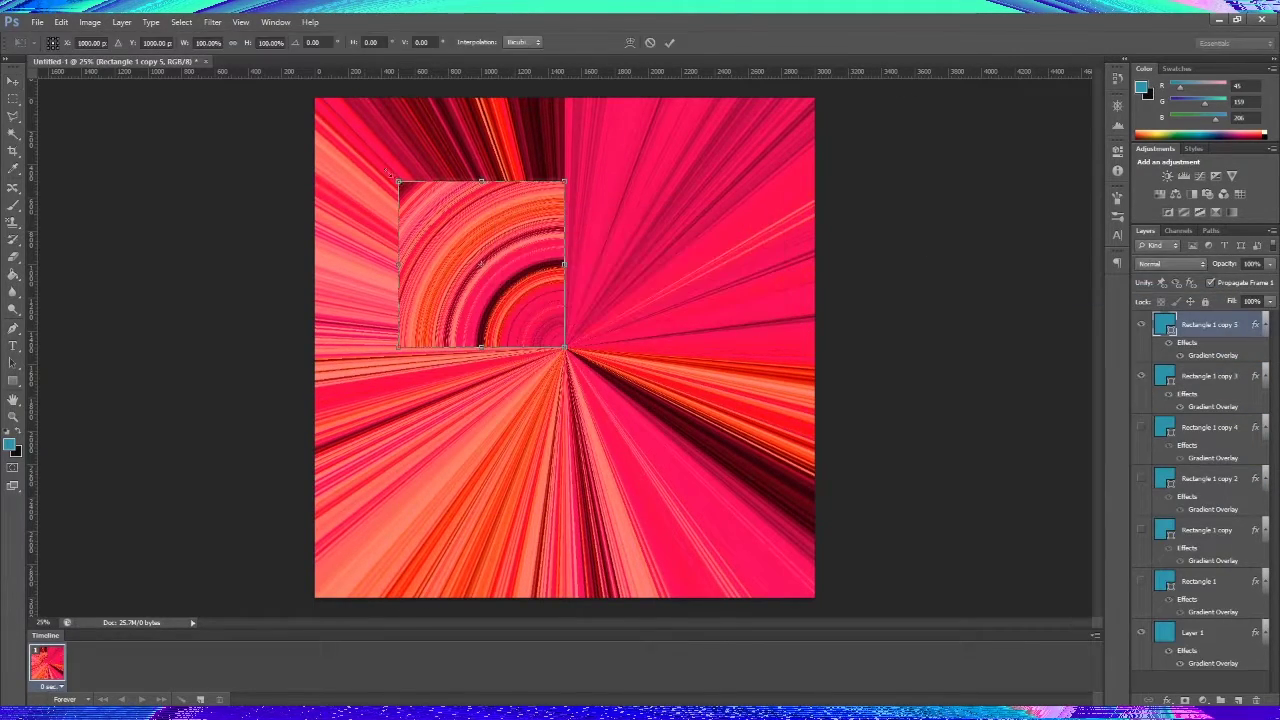
pyautogui.moveTo(398, 181); pyautogui.dragTo(301, 106)
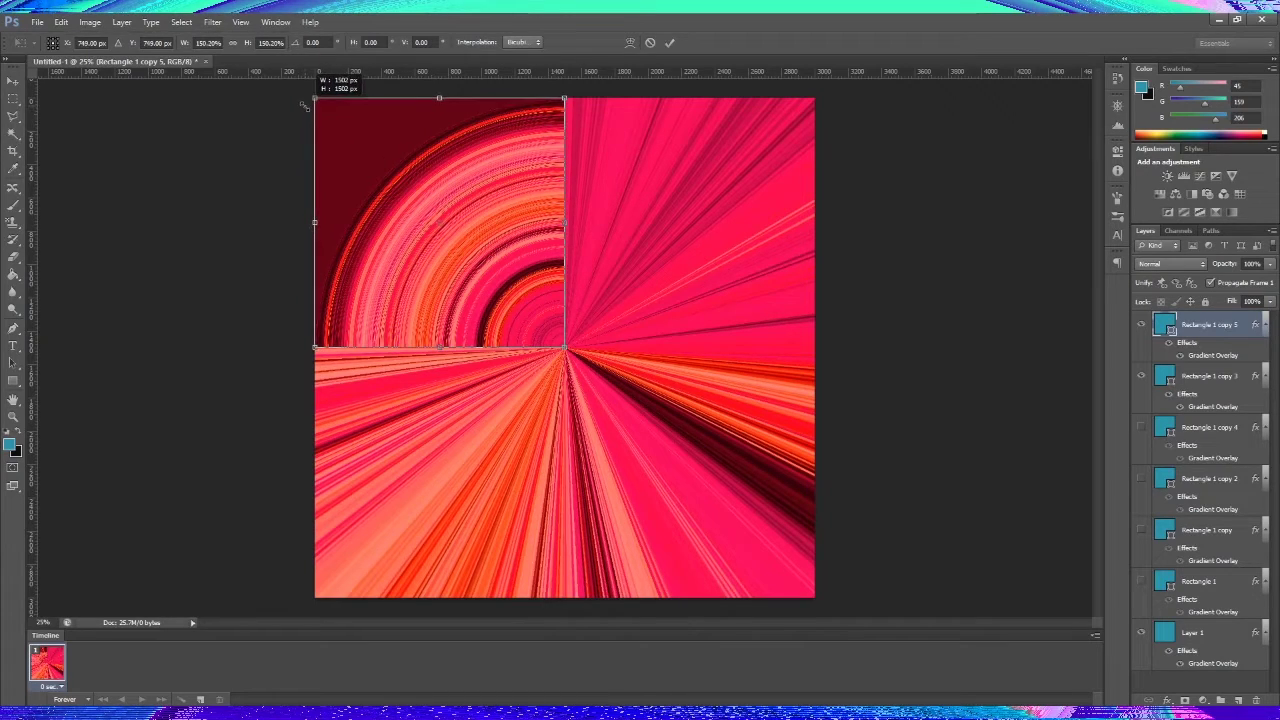
pyautogui.click(670, 43)
# Show two hidden duplicate squares and hide the first duplicate
pyautogui.click(1143, 430)
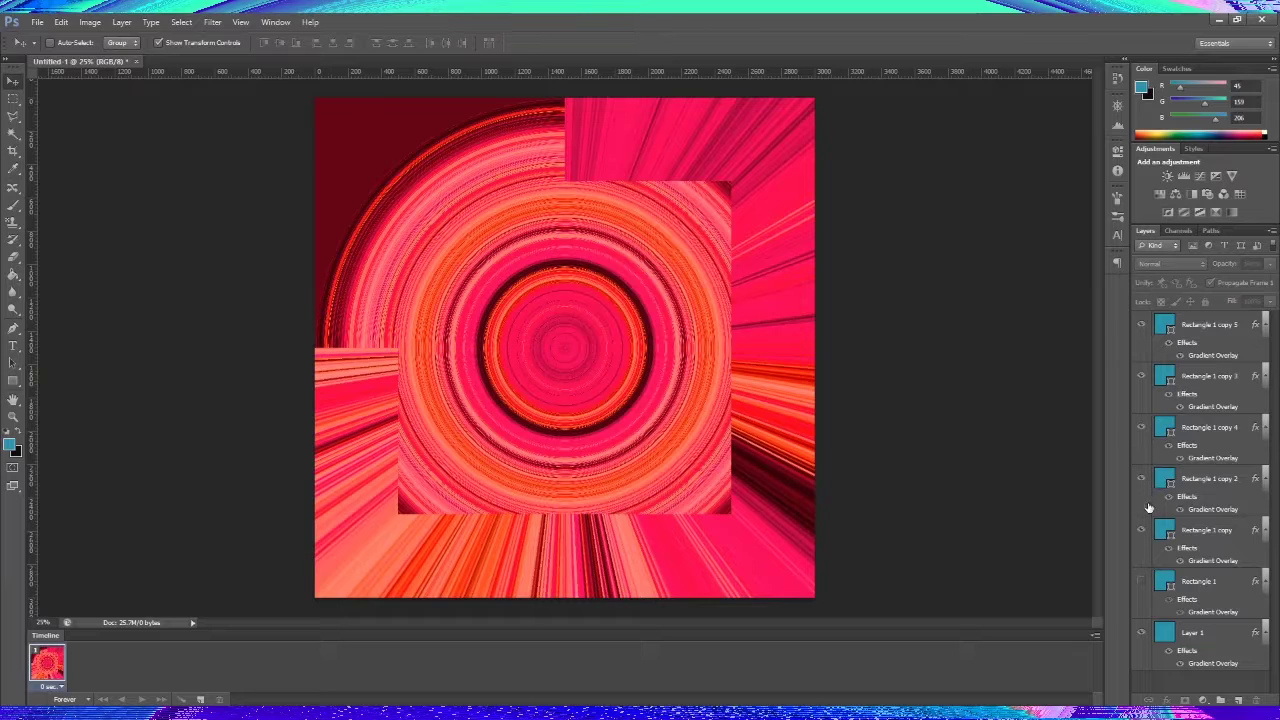
pyautogui.click(1143, 378)
pyautogui.click(1141, 530)
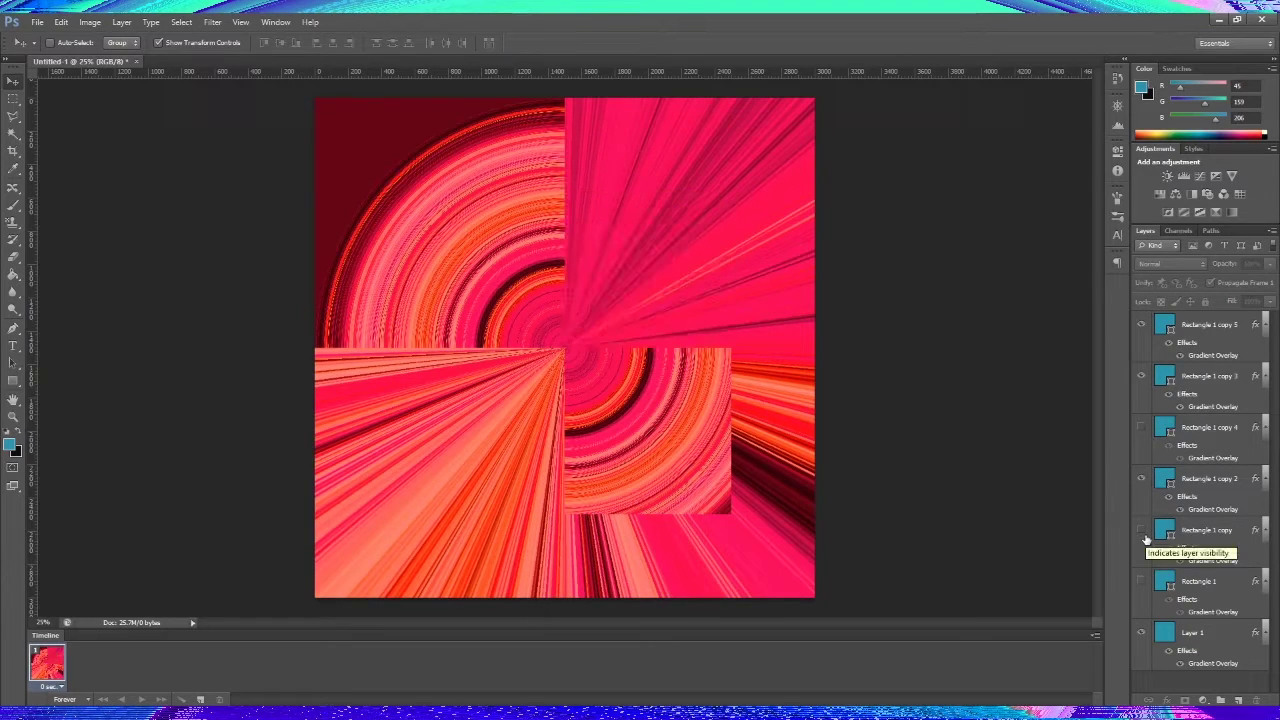
pyautogui.rightClick(1218, 493)
# Duplicate a tile, move it upper right, and reverse and enlarge its gradient
pyautogui.click(1186, 71)
pyautogui.press('Return')
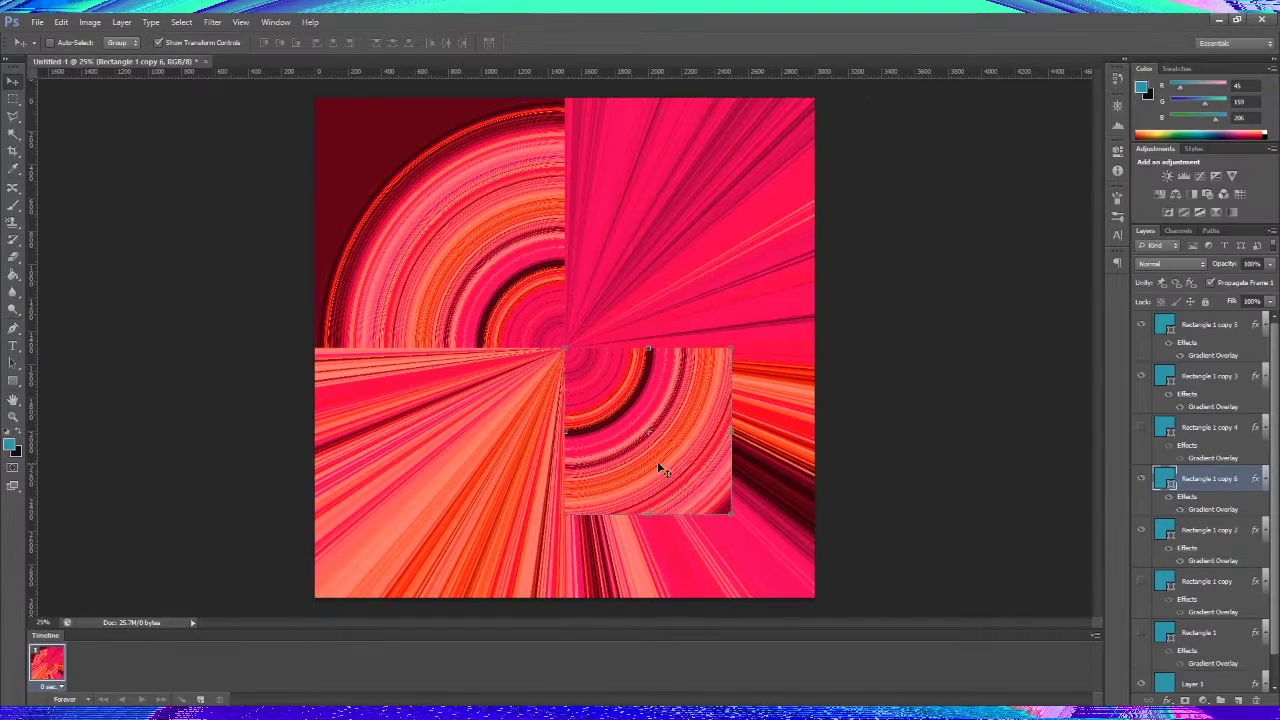
pyautogui.moveTo(663, 436); pyautogui.dragTo(829, 268)
pyautogui.doubleClick(1218, 509)
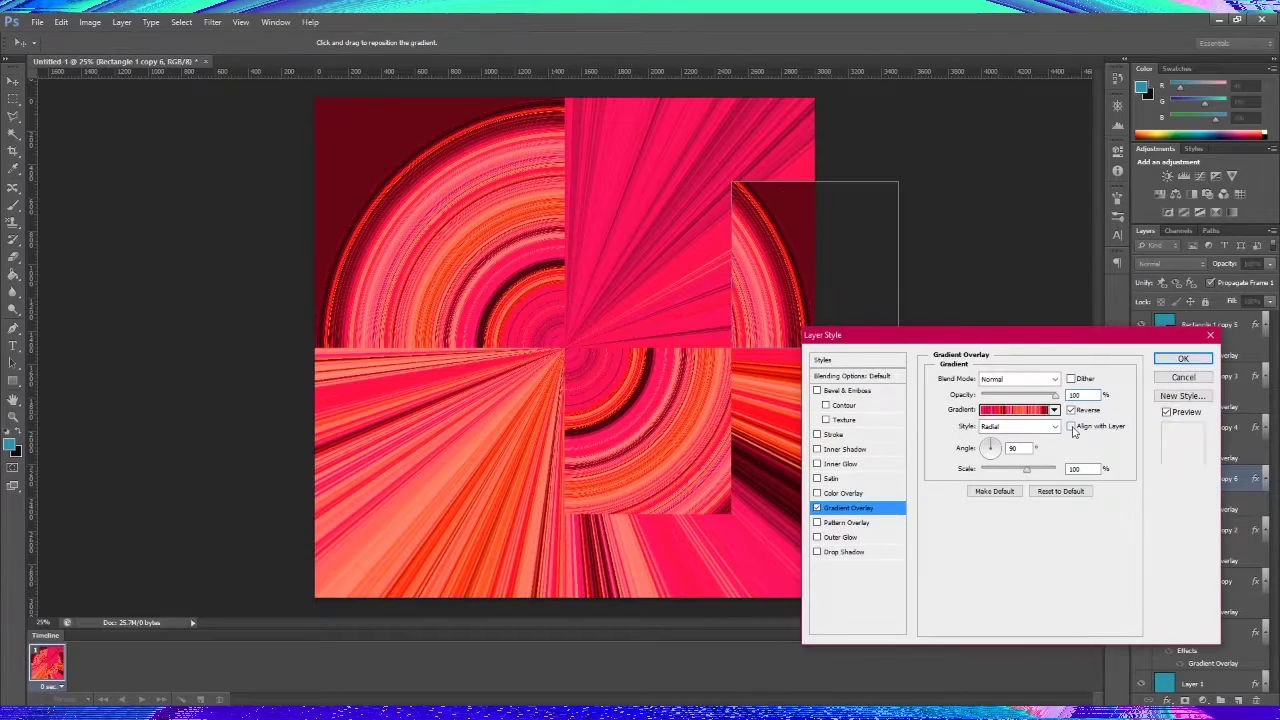
pyautogui.click(1071, 410)
pyautogui.moveTo(1045, 468)
pyautogui.mouseDown()
pyautogui.moveTo(1030, 470)
pyautogui.moveTo(1065, 477)
pyautogui.mouseUp()
pyautogui.click(1183, 358)
# Reapply the gradient overlays on the top-left and middle squares
pyautogui.doubleClick(1218, 325)
pyautogui.click(1183, 358)
pyautogui.doubleClick(1218, 530)
pyautogui.click(1183, 358)
# Move the duplicate tile onto the top-middle square, keeping its Radial overlay
pyautogui.click(1225, 481)
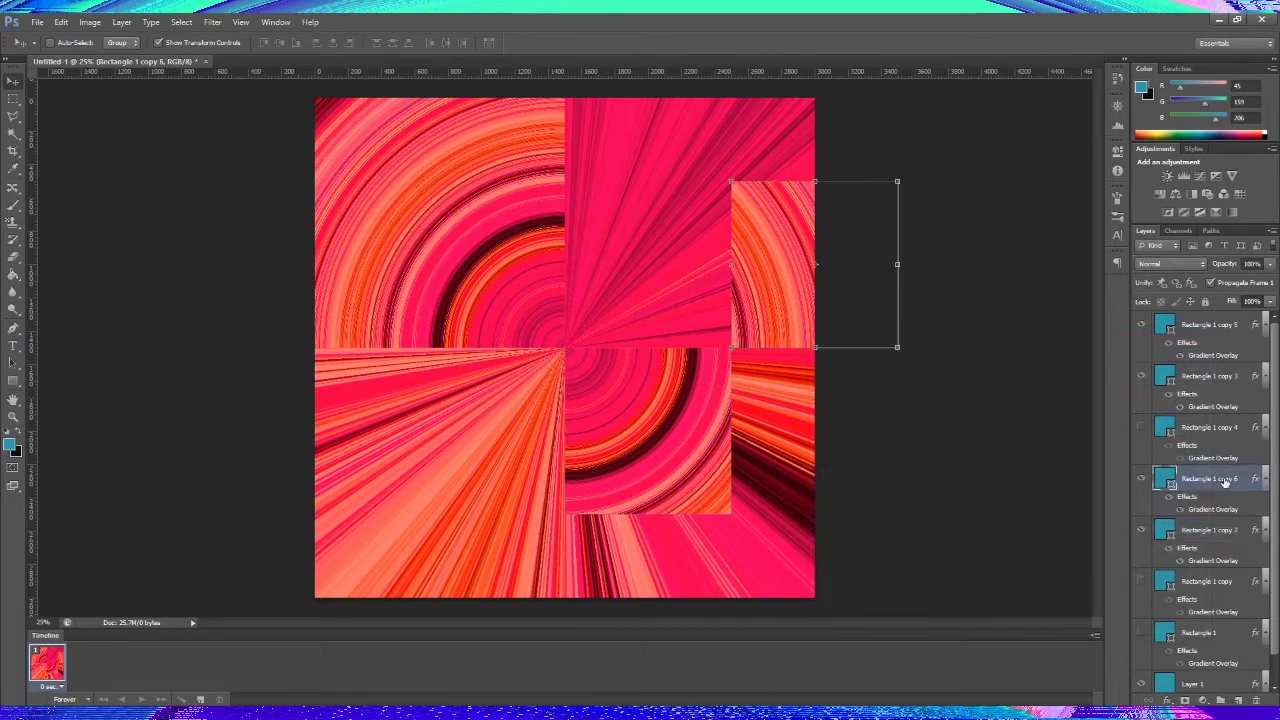
pyautogui.moveTo(857, 295)
pyautogui.mouseDown()
pyautogui.moveTo(691, 129)
pyautogui.moveTo(697, 163)
pyautogui.mouseUp()
pyautogui.doubleClick(1213, 509)
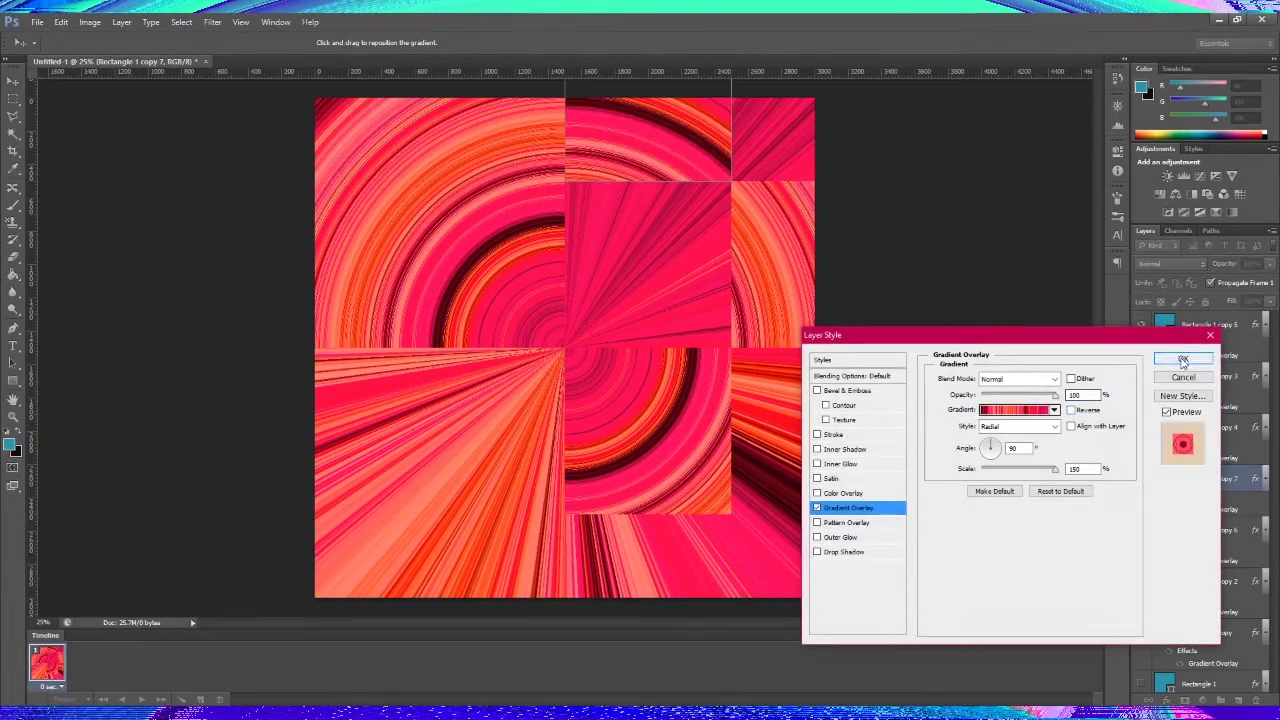
pyautogui.press('Return')
pyautogui.scroll(-2, 1197, 597)
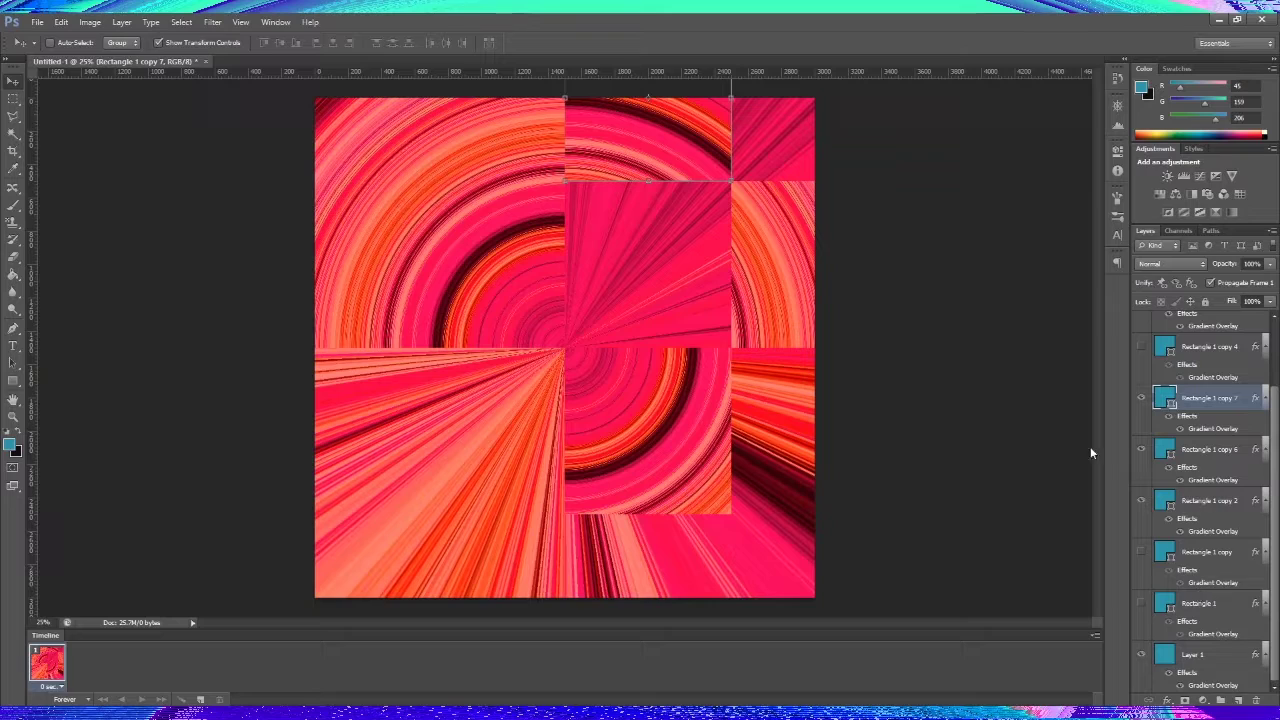
pyautogui.click(13, 381)
pyautogui.click(75, 382)
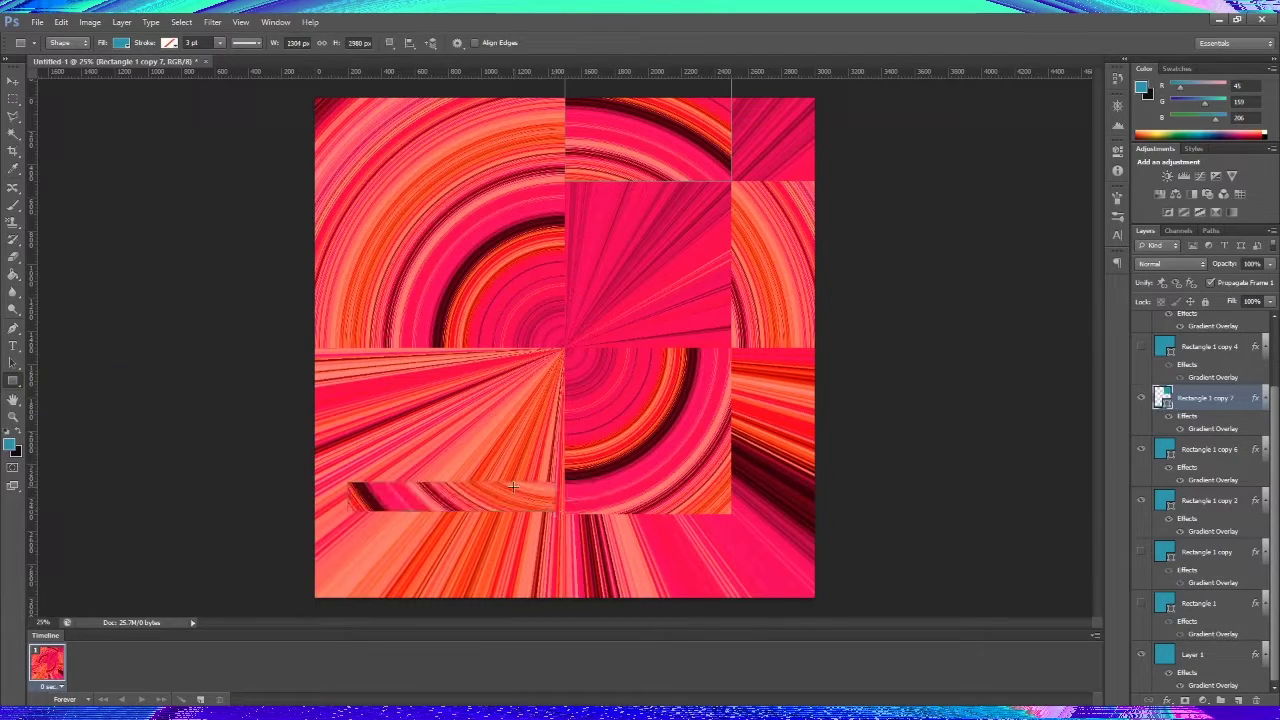
# Draw a thin black rectangle with no stroke in the lower-left area
pyautogui.hotkey('ctrl', 'shift', 'alt', 'n')
pyautogui.moveTo(385, 440); pyautogui.dragTo(544, 466)
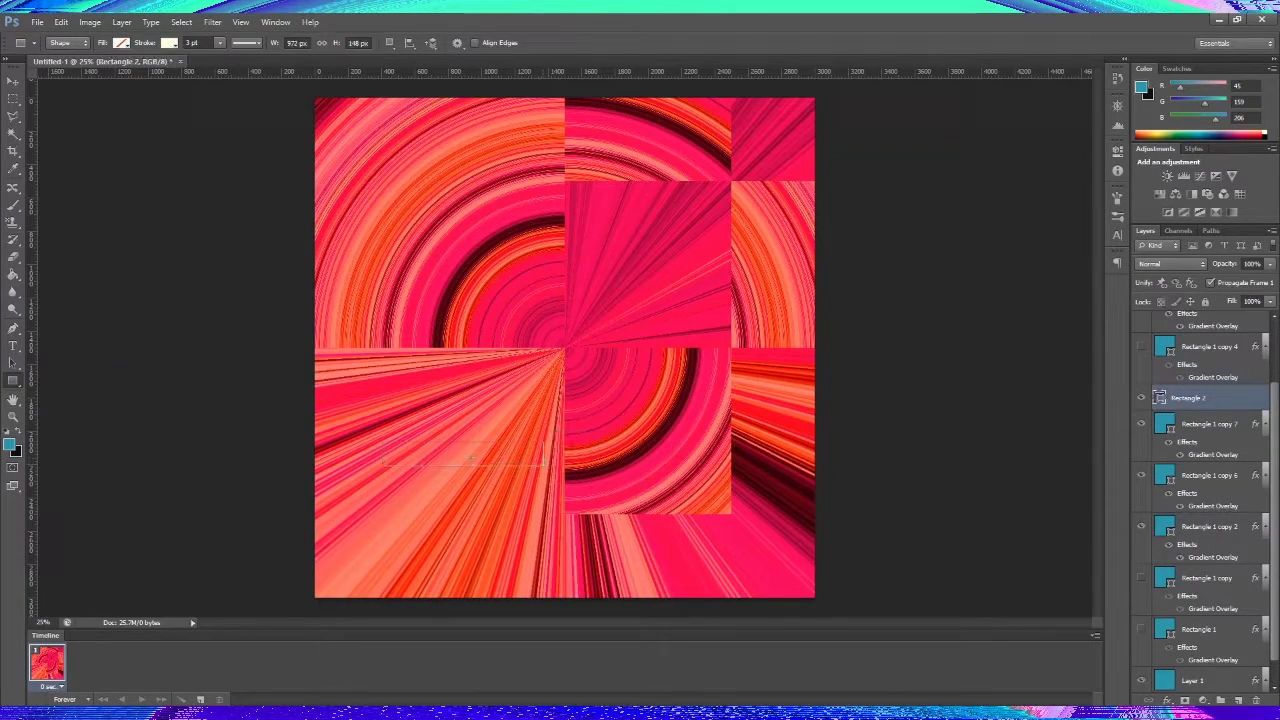
pyautogui.click(121, 42)
pyautogui.click(70, 100)
pyautogui.click(169, 42)
pyautogui.click(103, 62)
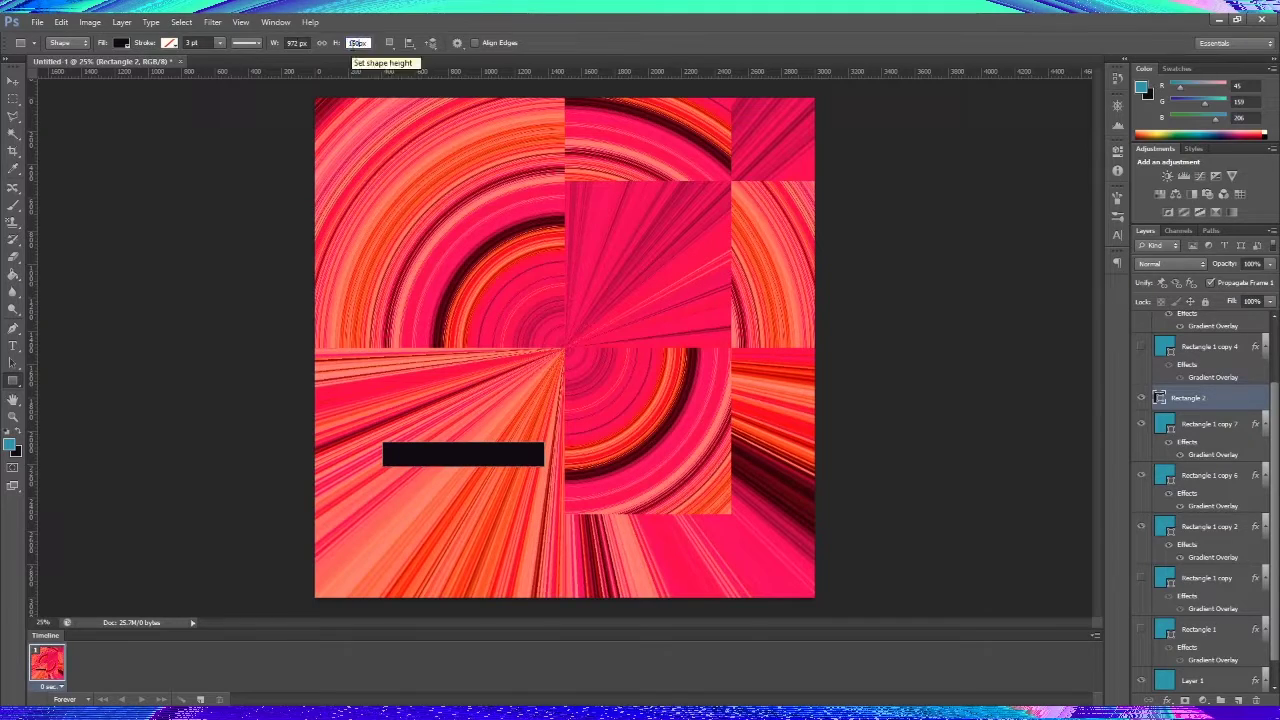
# Paste a tile's gradient overlay onto the strip and move it onto the lower-middle tile
pyautogui.click(14, 84)
pyautogui.rightClick(1255, 474)
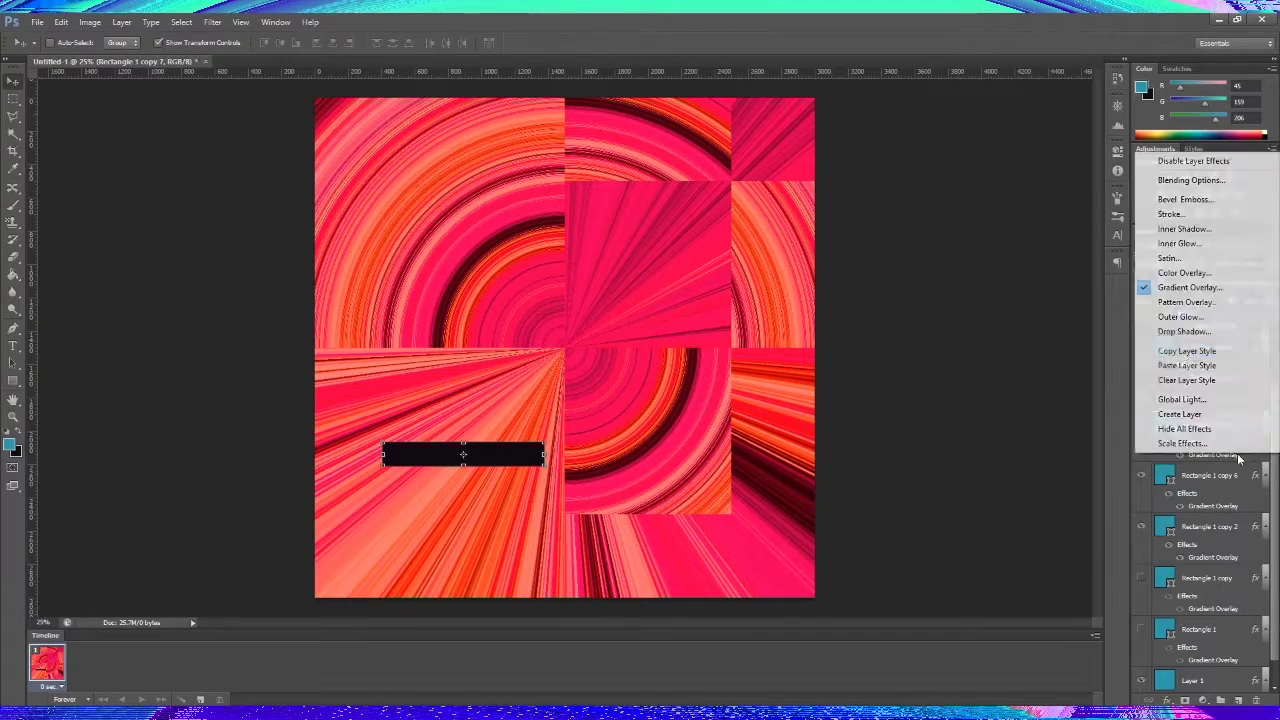
pyautogui.click(1180, 366)
pyautogui.rightClick(1200, 398)
pyautogui.click(1110, 477)
pyautogui.moveTo(558, 521); pyautogui.dragTo(740, 524)
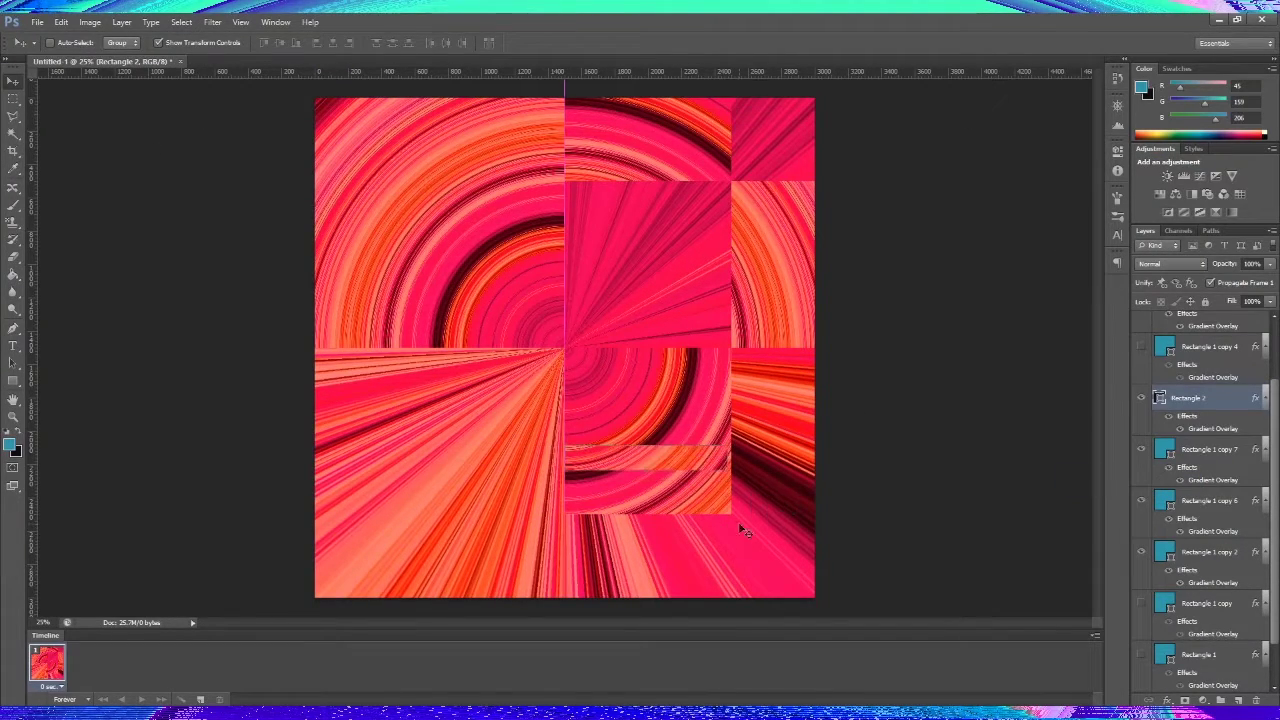
pyautogui.doubleClick(1212, 428)
pyautogui.click(1180, 357)
# Widen the strip, then duplicate it upward and stretch the copy across the full width
pyautogui.moveTo(725, 458); pyautogui.dragTo(858, 457)
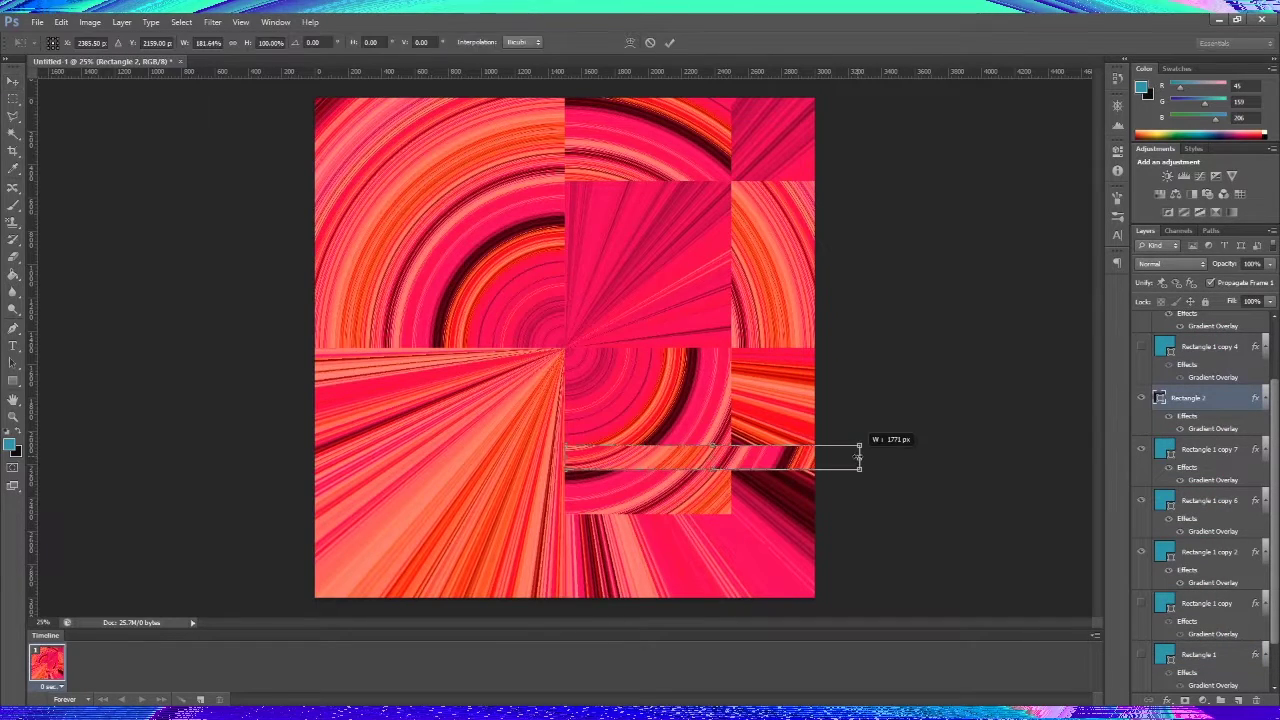
pyautogui.press('Return')
pyautogui.click(1200, 655)
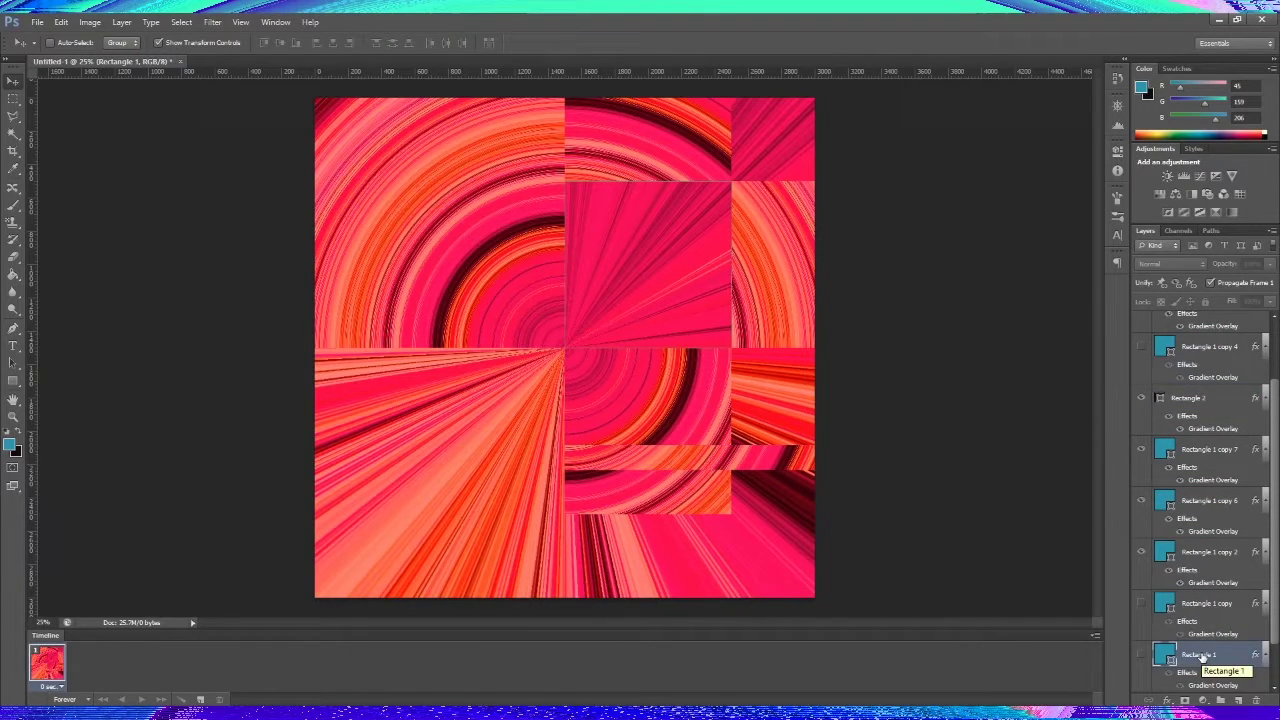
pyautogui.click(1204, 397)
pyautogui.moveTo(690, 455); pyautogui.dragTo(440, 357)
pyautogui.hotkey('ctrl', 't')
pyautogui.moveTo(608, 360); pyautogui.dragTo(815, 360)
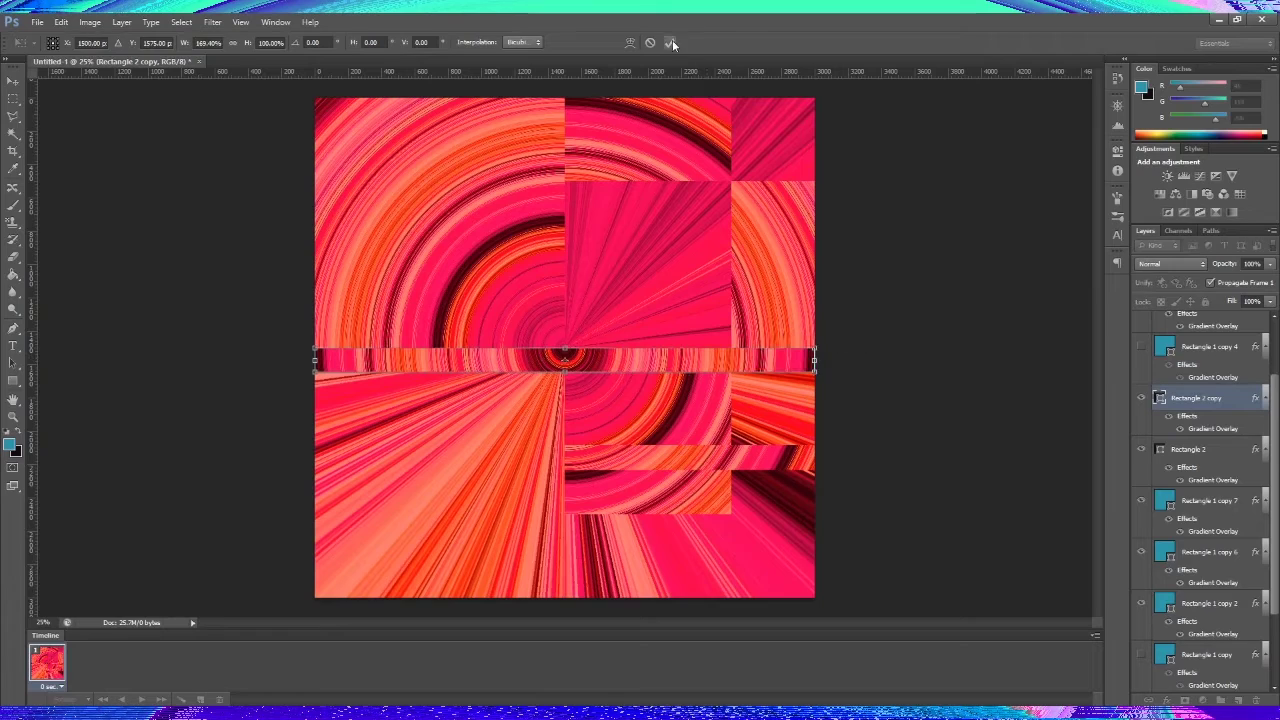
pyautogui.click(672, 42)
# Duplicate the strip, rotate it 90°, and move it to the lower left
pyautogui.moveTo(600, 360)
pyautogui.mouseDown()
pyautogui.moveTo(479, 513)
pyautogui.moveTo(467, 480)
pyautogui.moveTo(768, 455)
pyautogui.moveTo(768, 442)
pyautogui.mouseUp()
pyautogui.hotkey('ctrl', 't')
pyautogui.click(314, 42)
pyautogui.write('90')
pyautogui.press('Return')
pyautogui.press('Return')
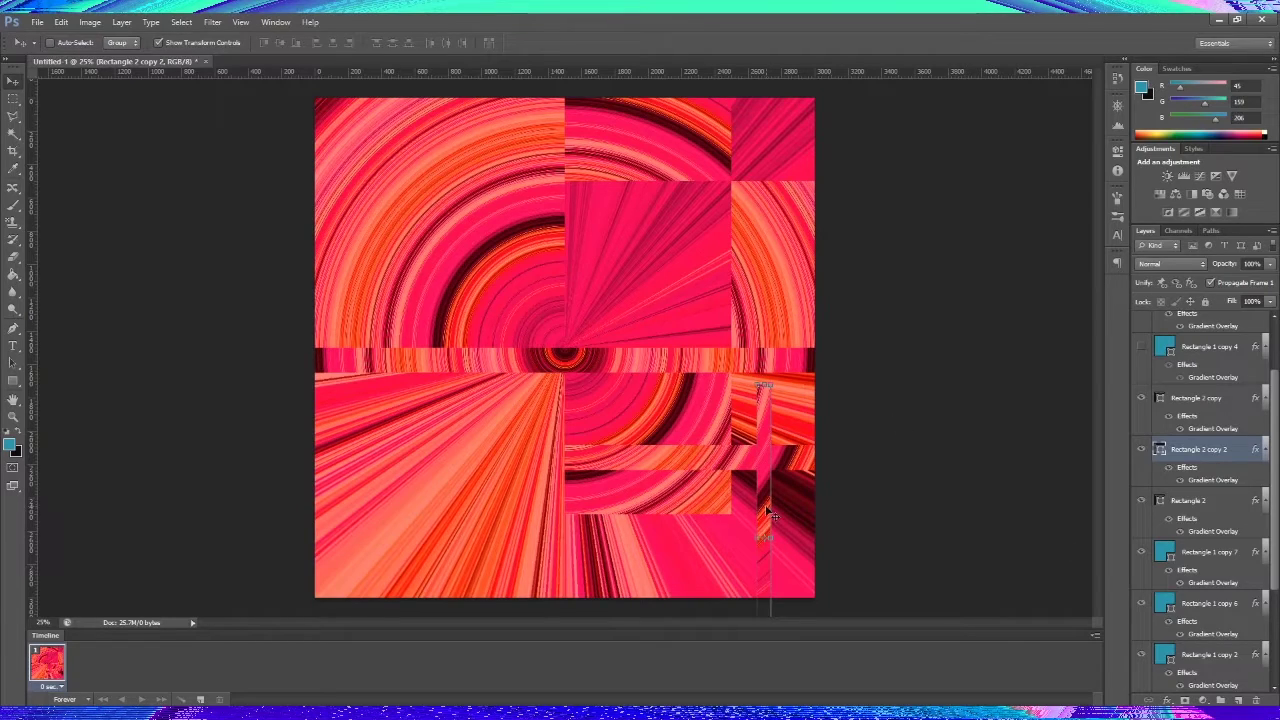
pyautogui.moveTo(770, 513); pyautogui.dragTo(398, 558)
# Hide the full-width horizontal strip and select a gradient tile layer
pyautogui.click(1224, 660)
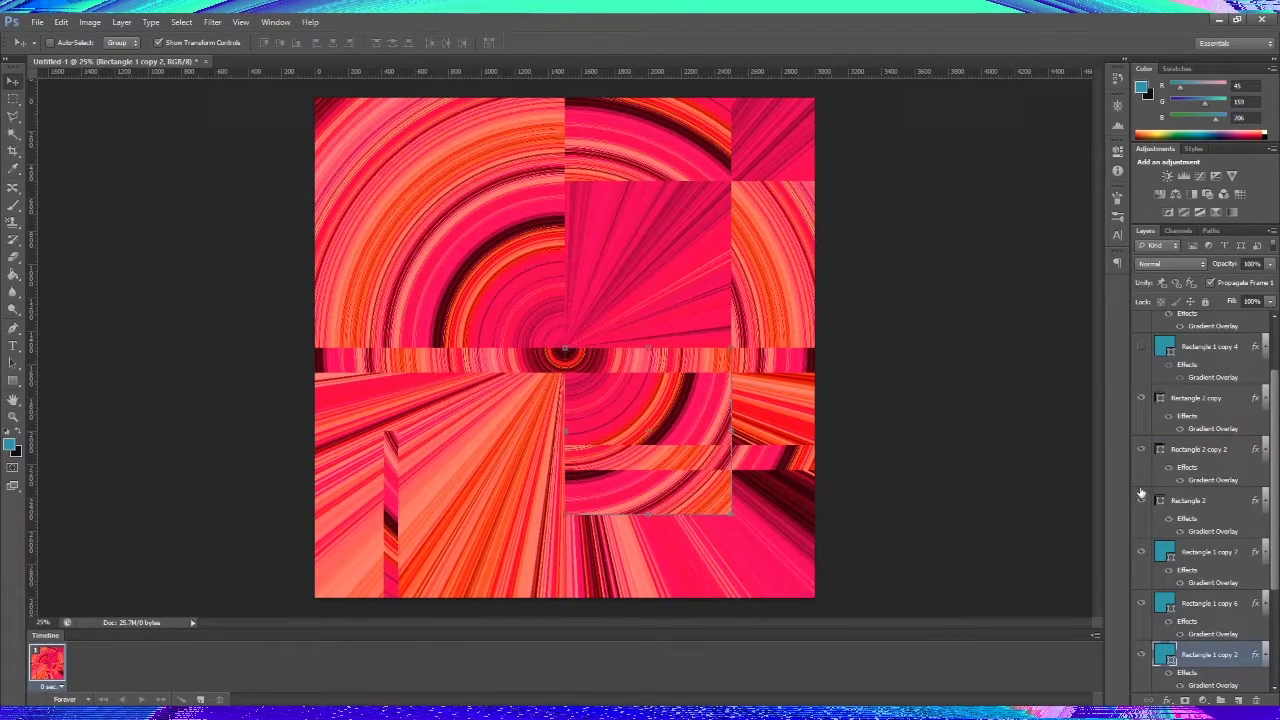
pyautogui.click(1141, 398)
pyautogui.click(1200, 397)
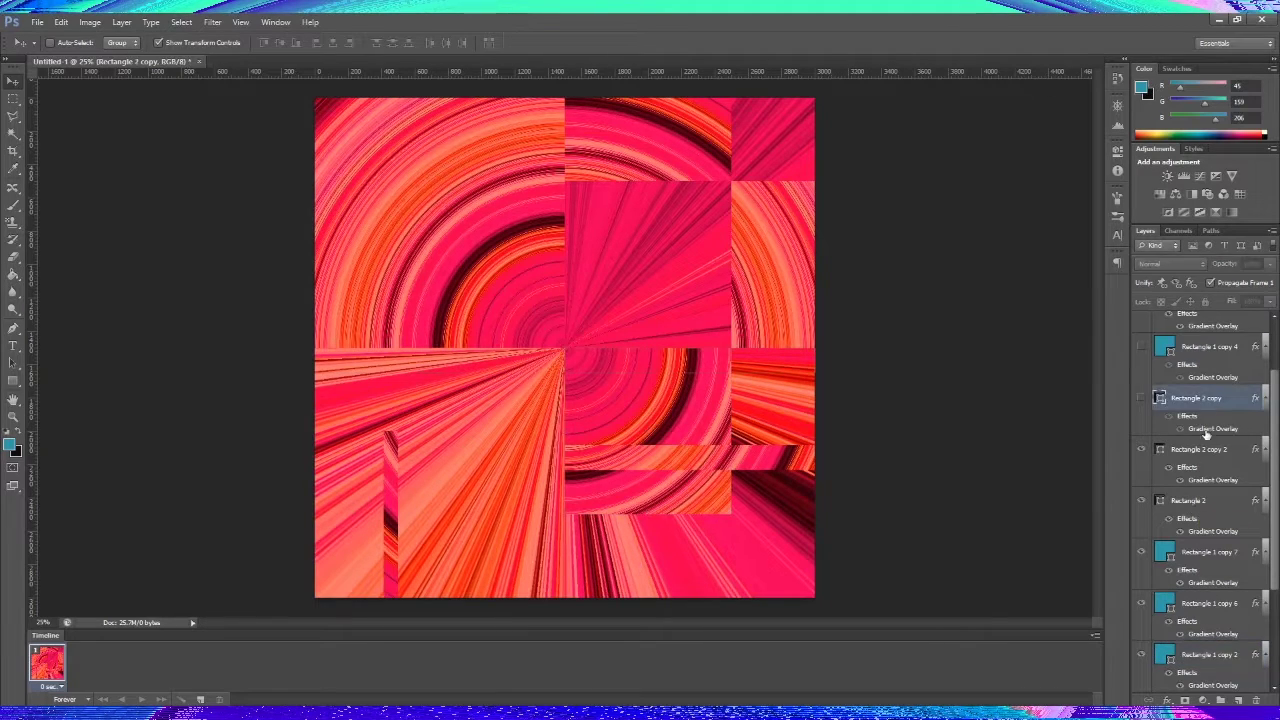
pyautogui.click(1200, 500)
# Duplicate a tile, move it to the lower left, and lower it in the stack
pyautogui.rightClick(1200, 330)
pyautogui.moveTo(452, 159); pyautogui.dragTo(450, 434)
pyautogui.moveTo(1200, 324); pyautogui.dragTo(1205, 466)
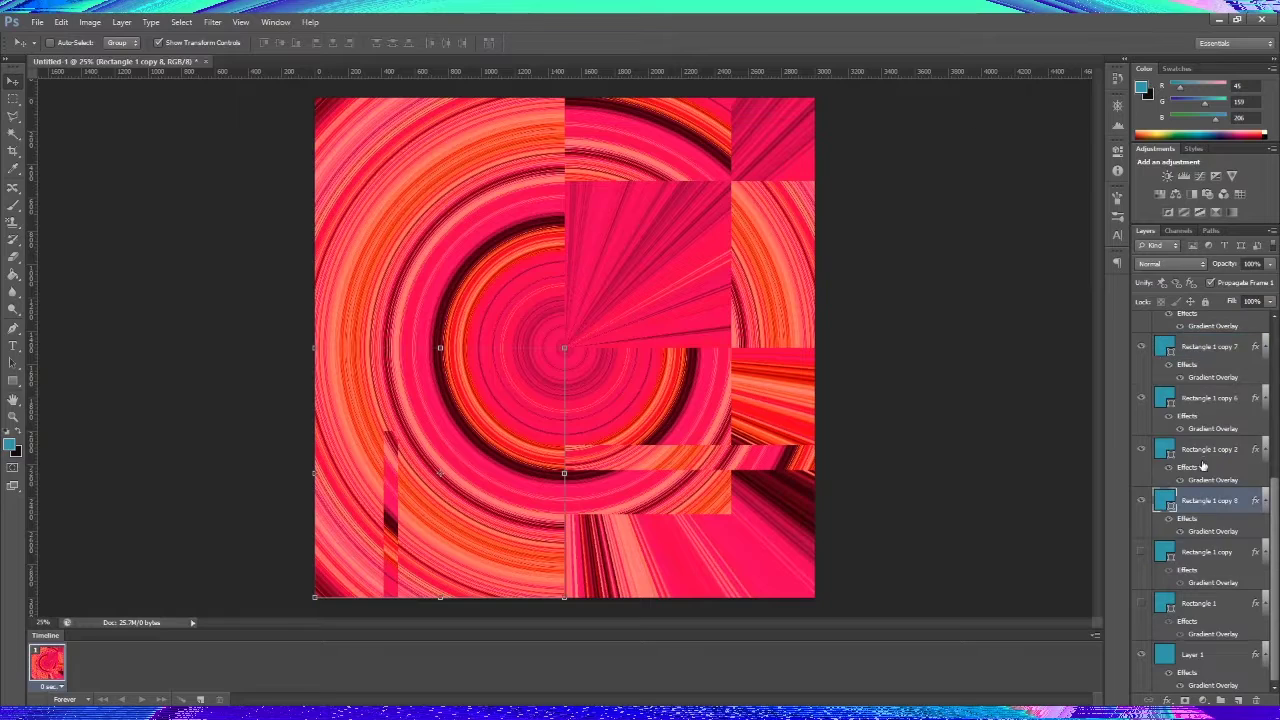
# Set the tile copy's gradient overlay to a reversed Diamond style
pyautogui.doubleClick(1213, 531)
pyautogui.press('Down')
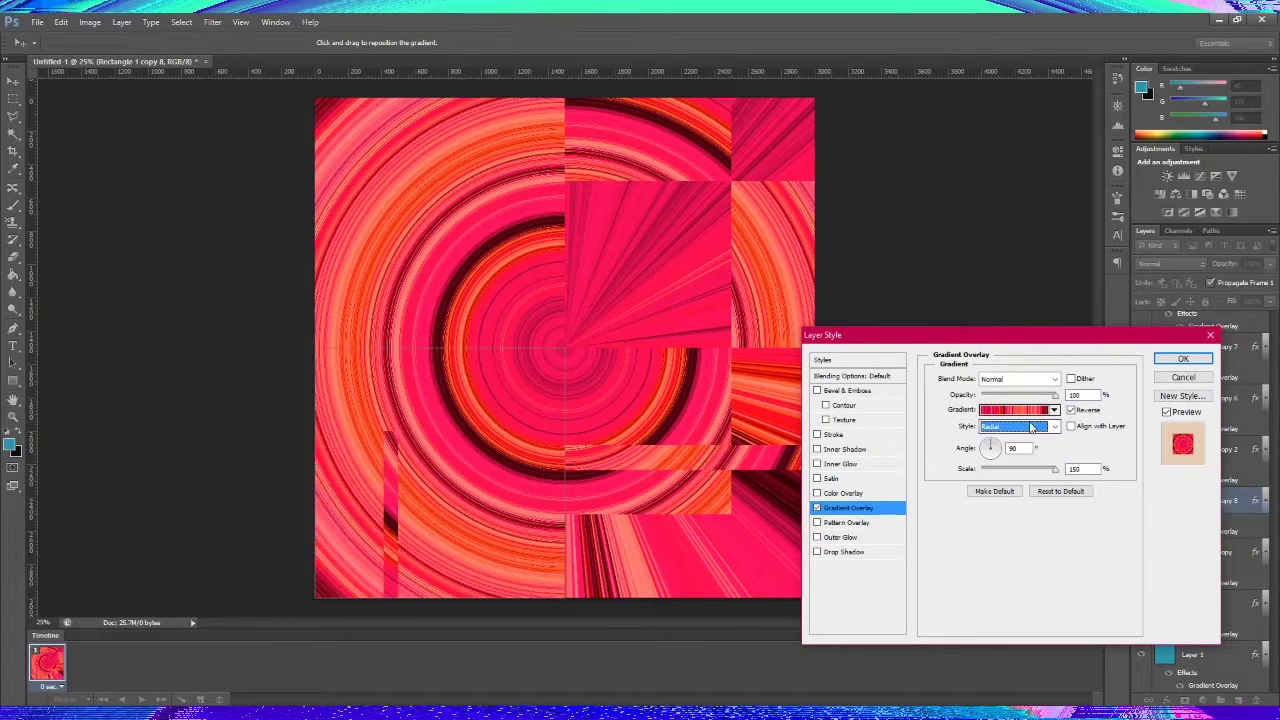
pyautogui.press('Down')
pyautogui.click(1072, 469)
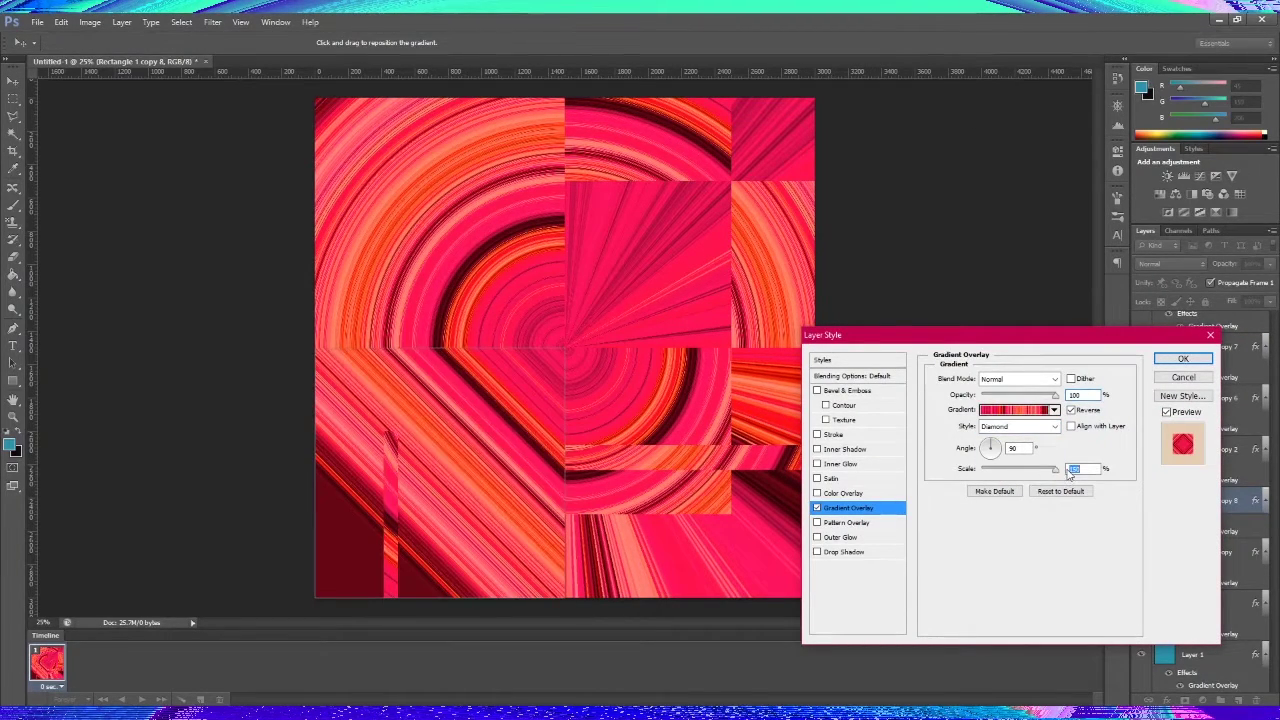
pyautogui.click(1180, 360)
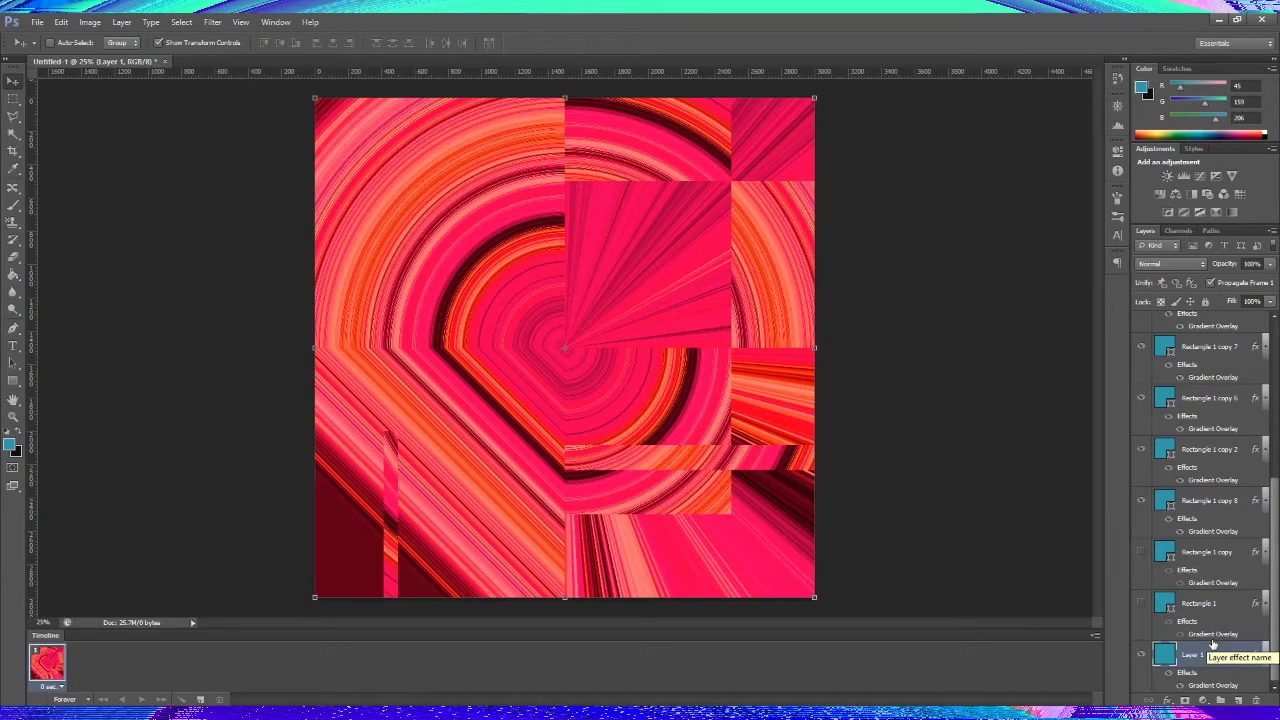
pyautogui.scroll(5, 1192, 447)
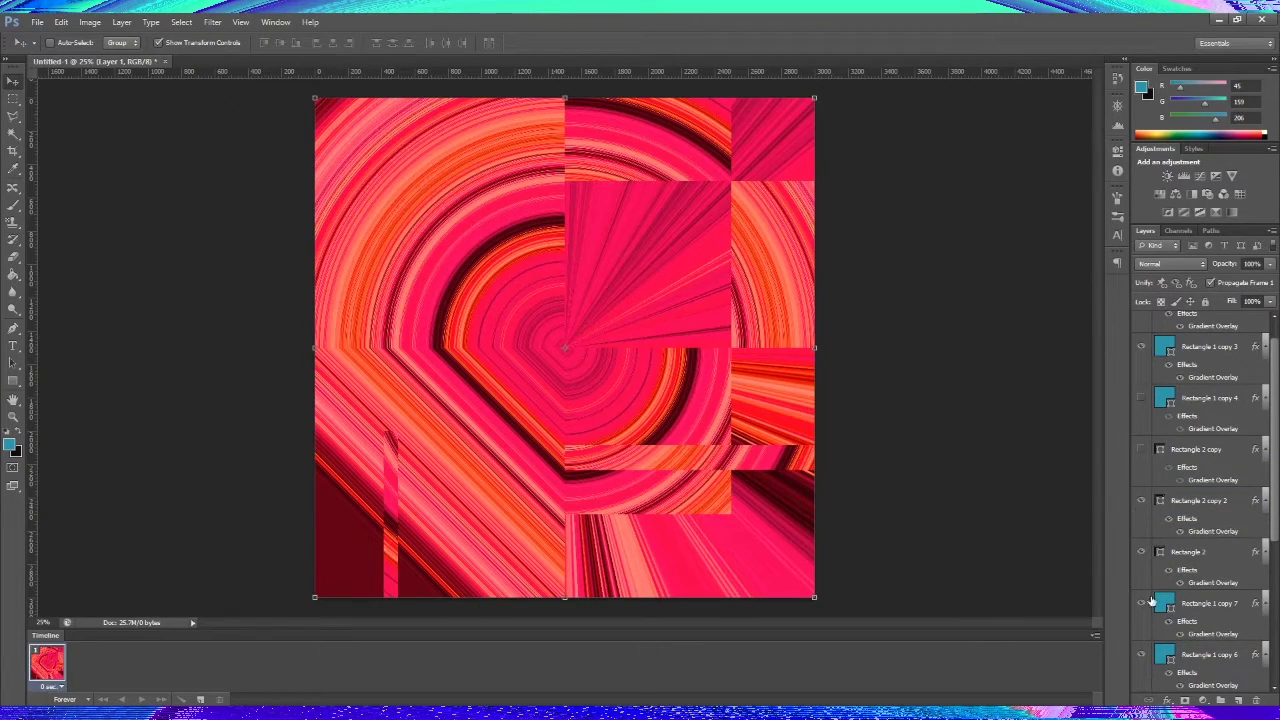
# Narrow the top-middle tile and widen the Rectangle 1 copy 6 tile
pyautogui.click(1190, 604)
pyautogui.hotkey('ctrl', 't')
pyautogui.moveTo(730, 139); pyautogui.dragTo(727, 104)
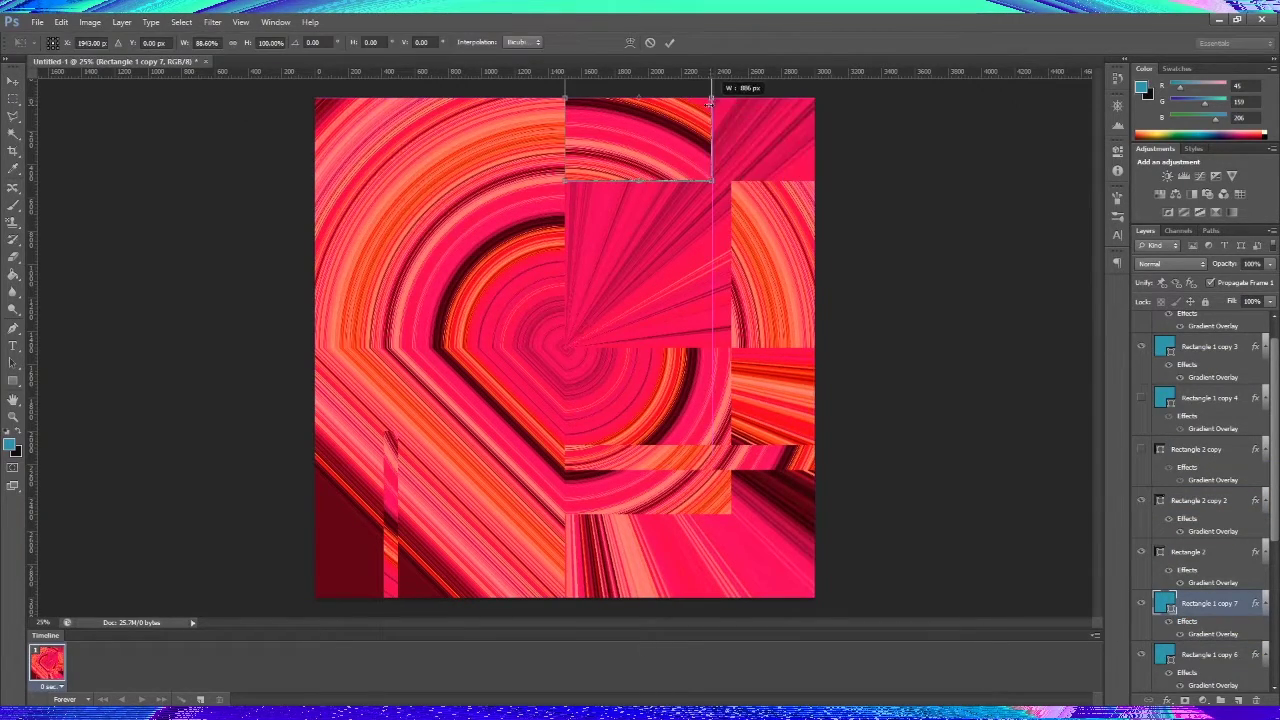
pyautogui.press('Return')
pyautogui.click(1205, 654)
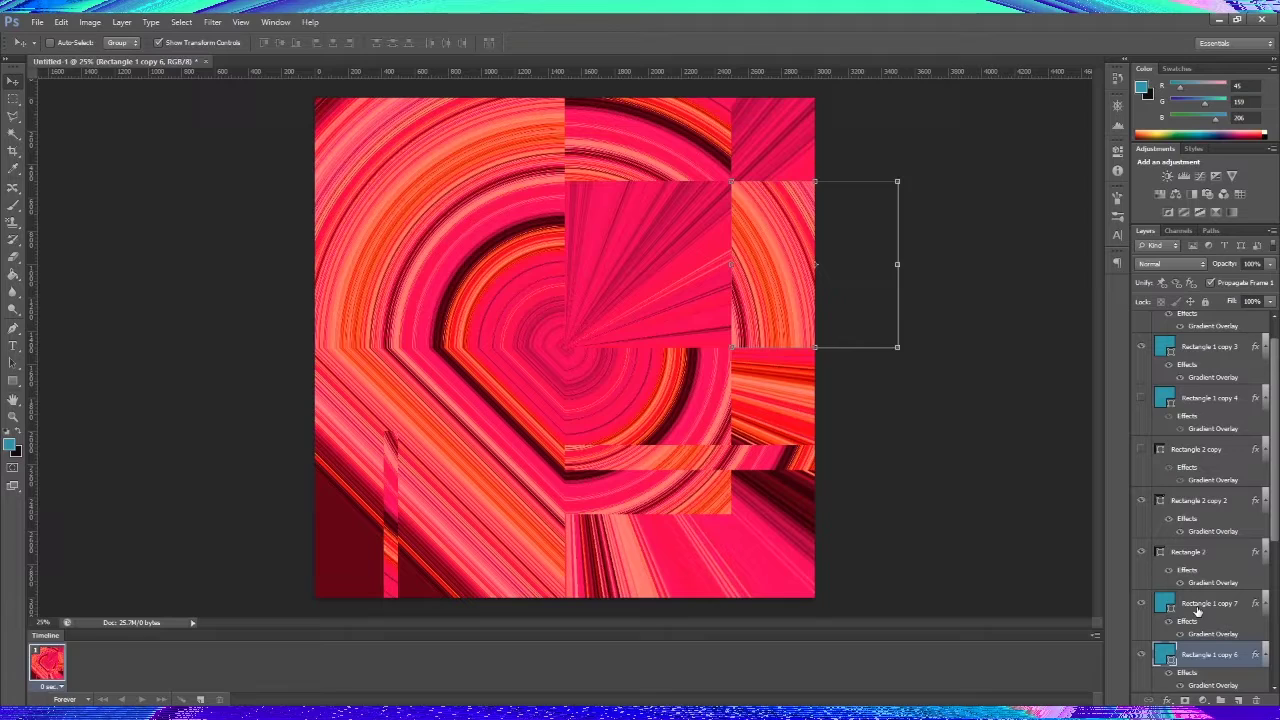
pyautogui.hotkey('ctrl', 't')
pyautogui.moveTo(731, 264)
pyautogui.mouseDown()
pyautogui.moveTo(687, 265)
pyautogui.moveTo(730, 265)
pyautogui.moveTo(771, 616)
pyautogui.moveTo(775, 192)
pyautogui.mouseUp()
pyautogui.press('Return')
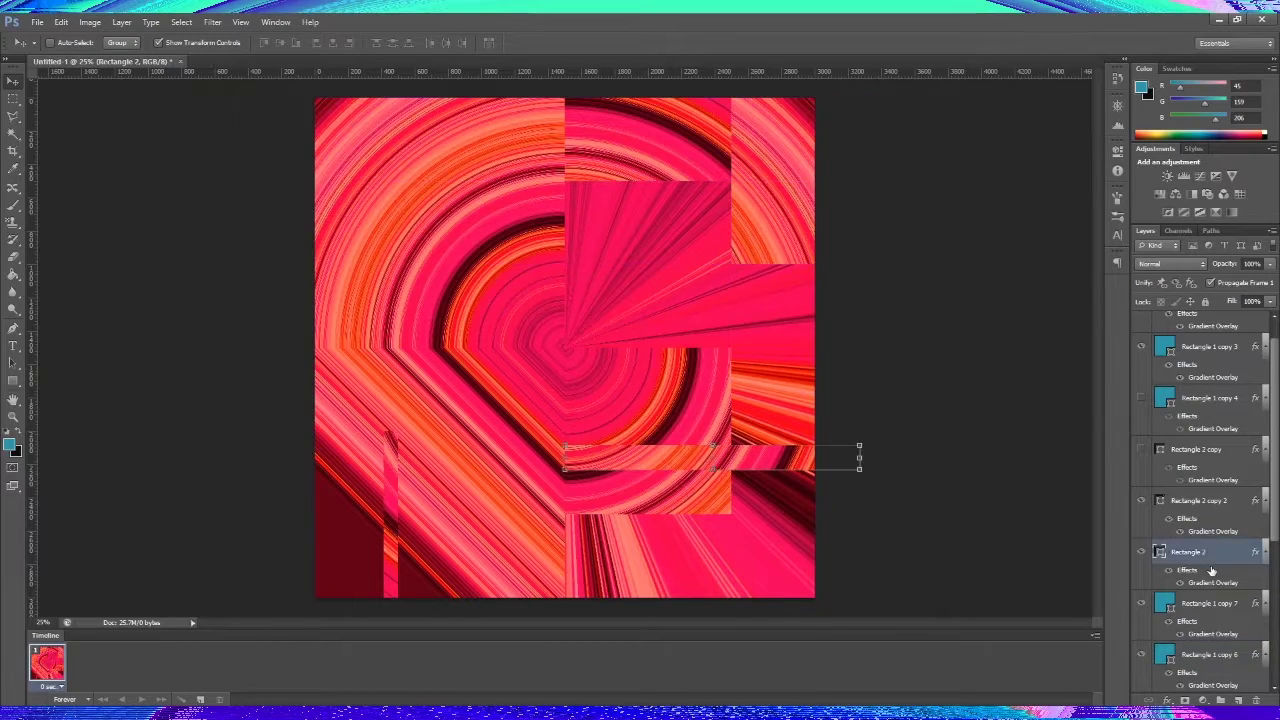
# Cut the top-right tile to half height, then select the horizontal strip layer
pyautogui.hotkey('ctrl', 't')
pyautogui.moveTo(814, 264)
pyautogui.mouseDown()
pyautogui.moveTo(810, 176)
pyautogui.moveTo(742, 430)
pyautogui.moveTo(783, 494)
pyautogui.mouseUp()
pyautogui.press('Return')
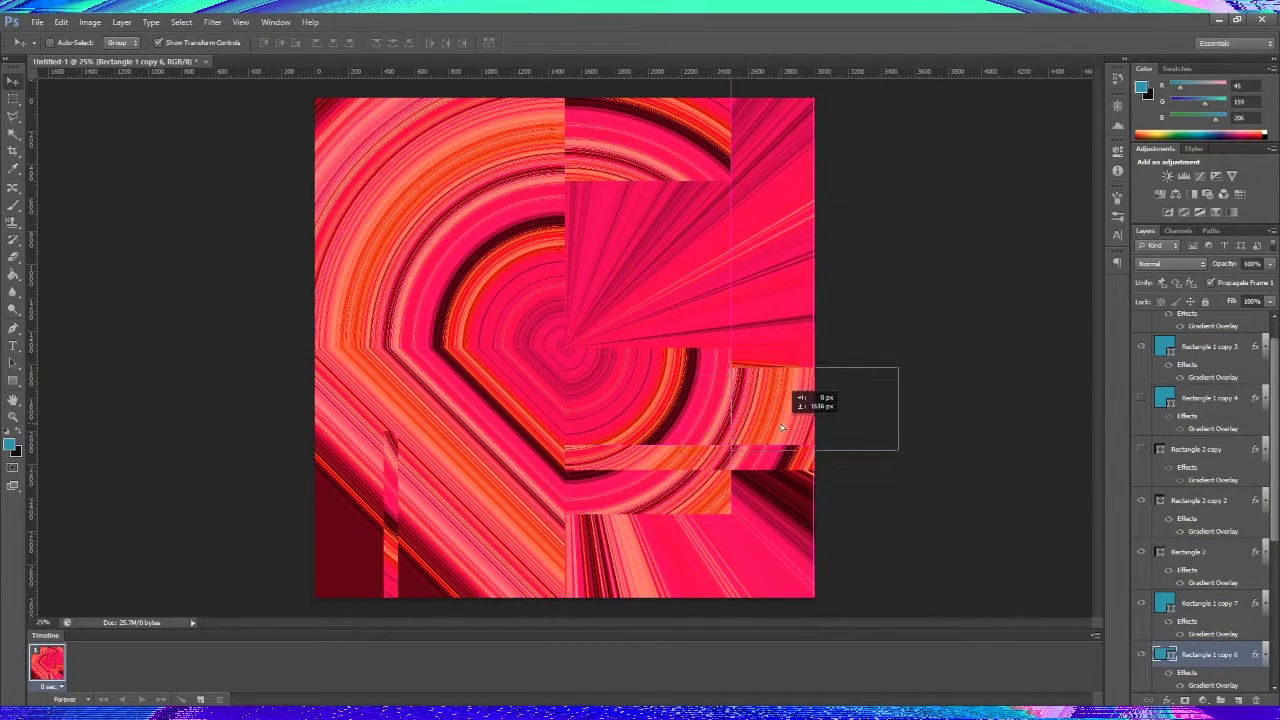
pyautogui.click(1230, 455)
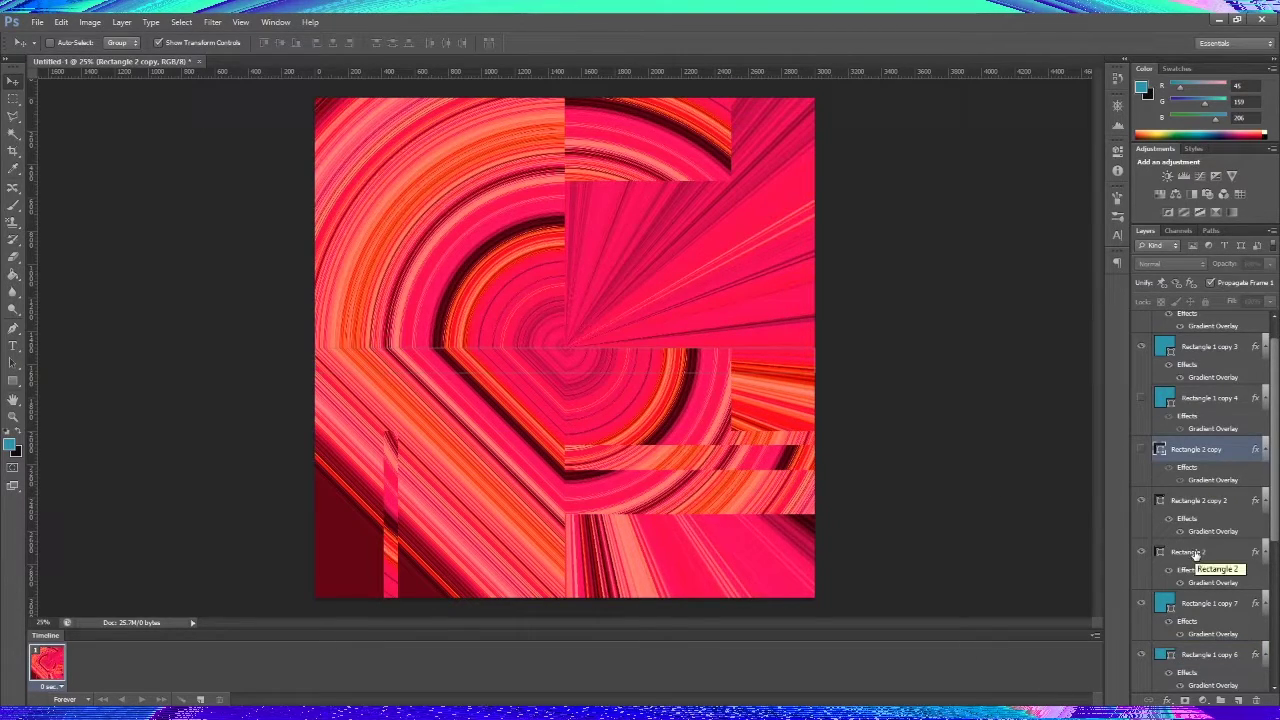
# Reverse the thin strip's gradient overlay, then flip and stretch the strip taller
pyautogui.doubleClick(1212, 480)
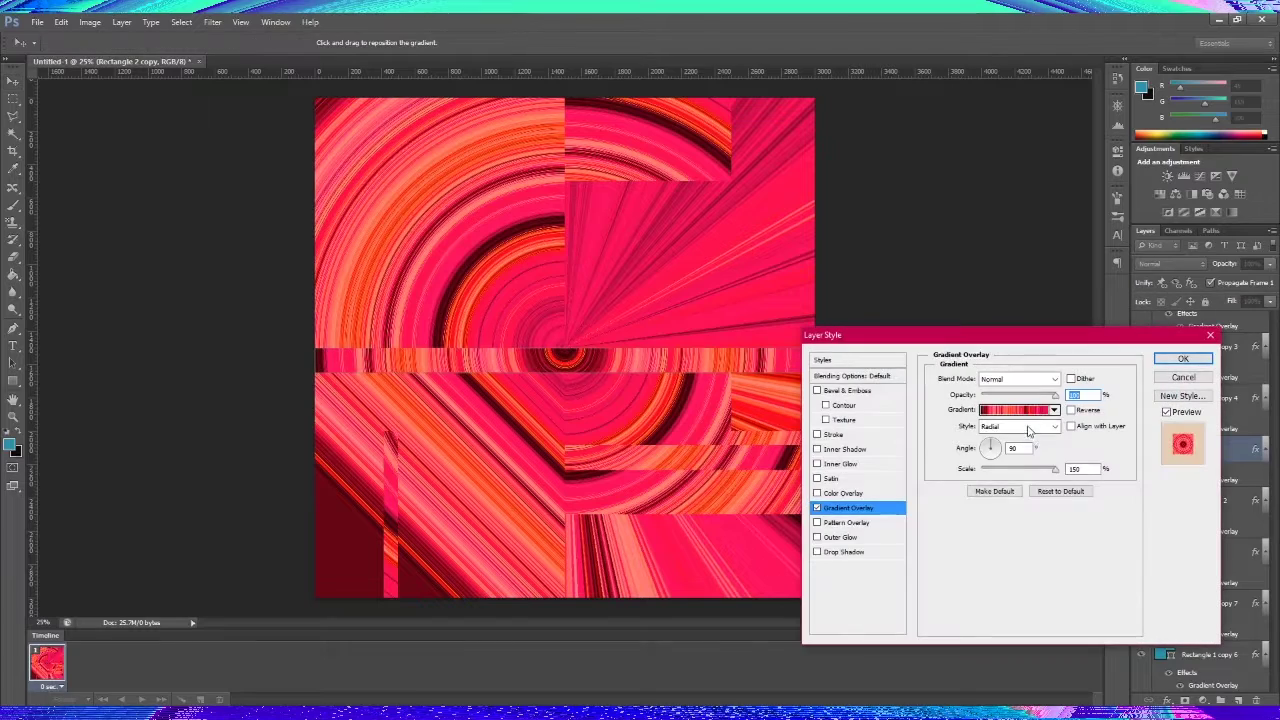
pyautogui.click(1071, 411)
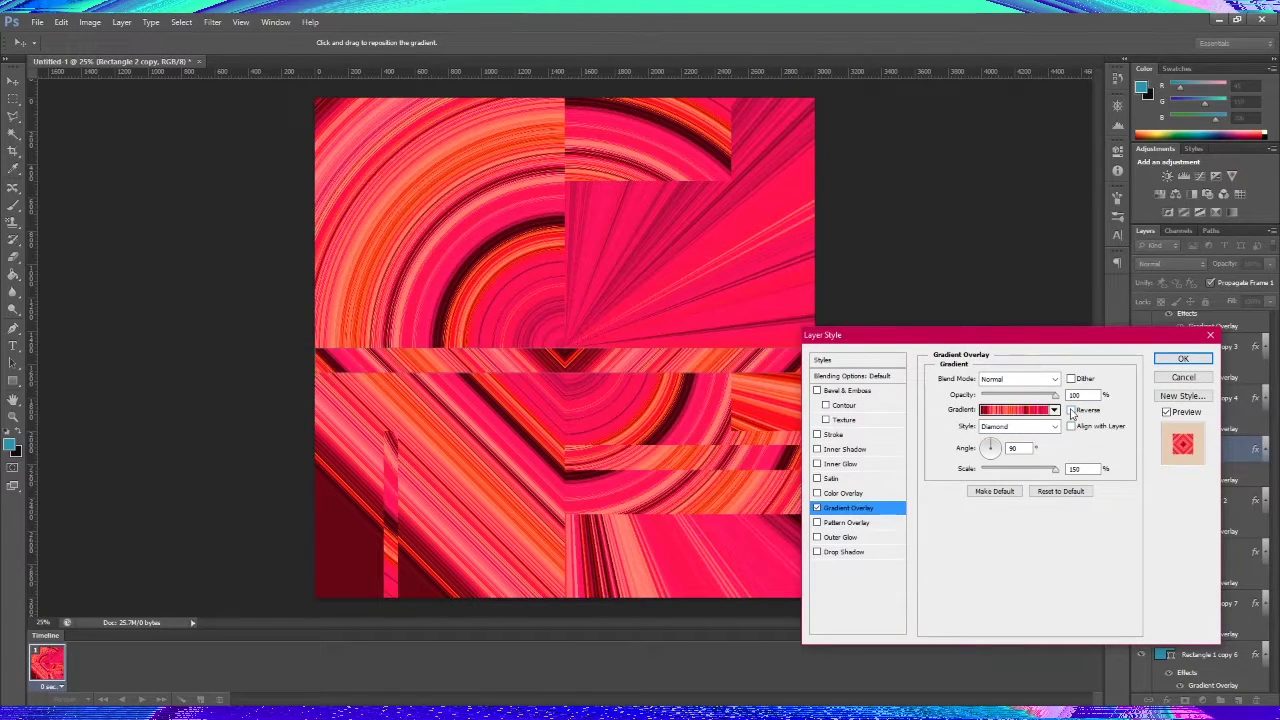
pyautogui.press('Return')
pyautogui.hotkey('ctrl', 't')
pyautogui.moveTo(565, 348); pyautogui.dragTo(565, 412)
pyautogui.press('Return')
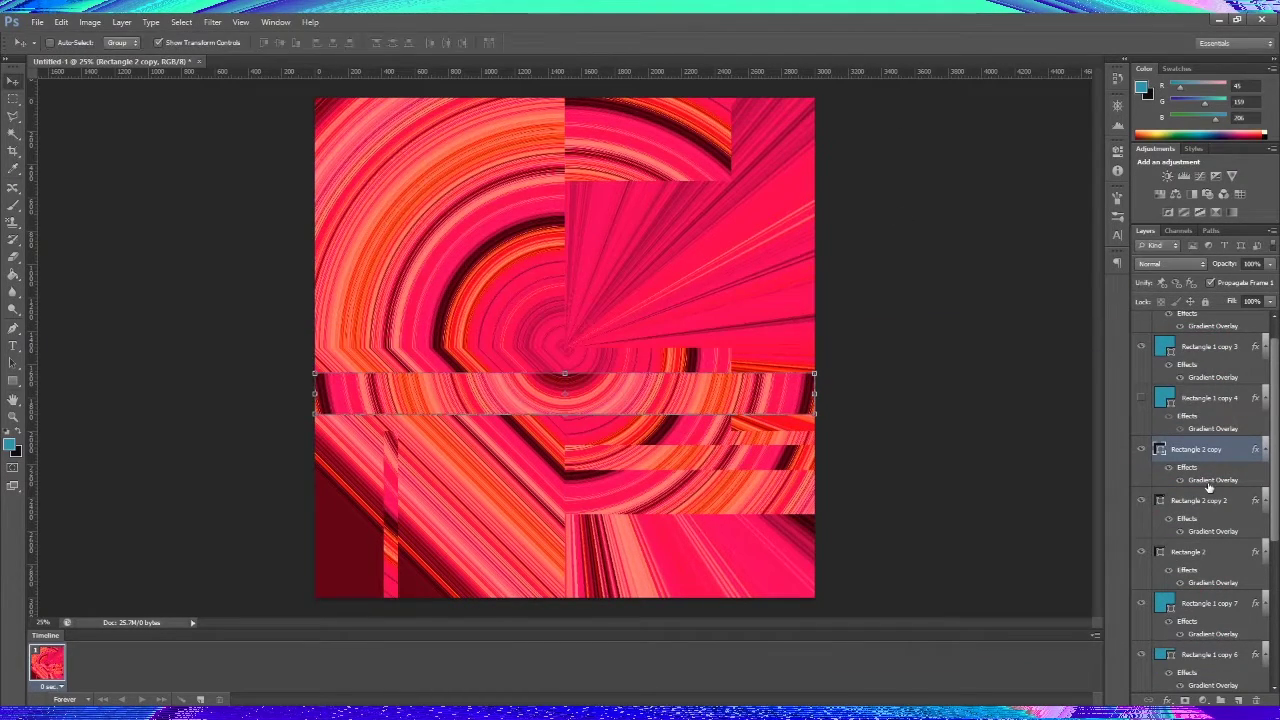
# Change the strip's gradient overlay style to Diamond
pyautogui.doubleClick(1212, 480)
pyautogui.click(1015, 426)
pyautogui.click(1047, 484)
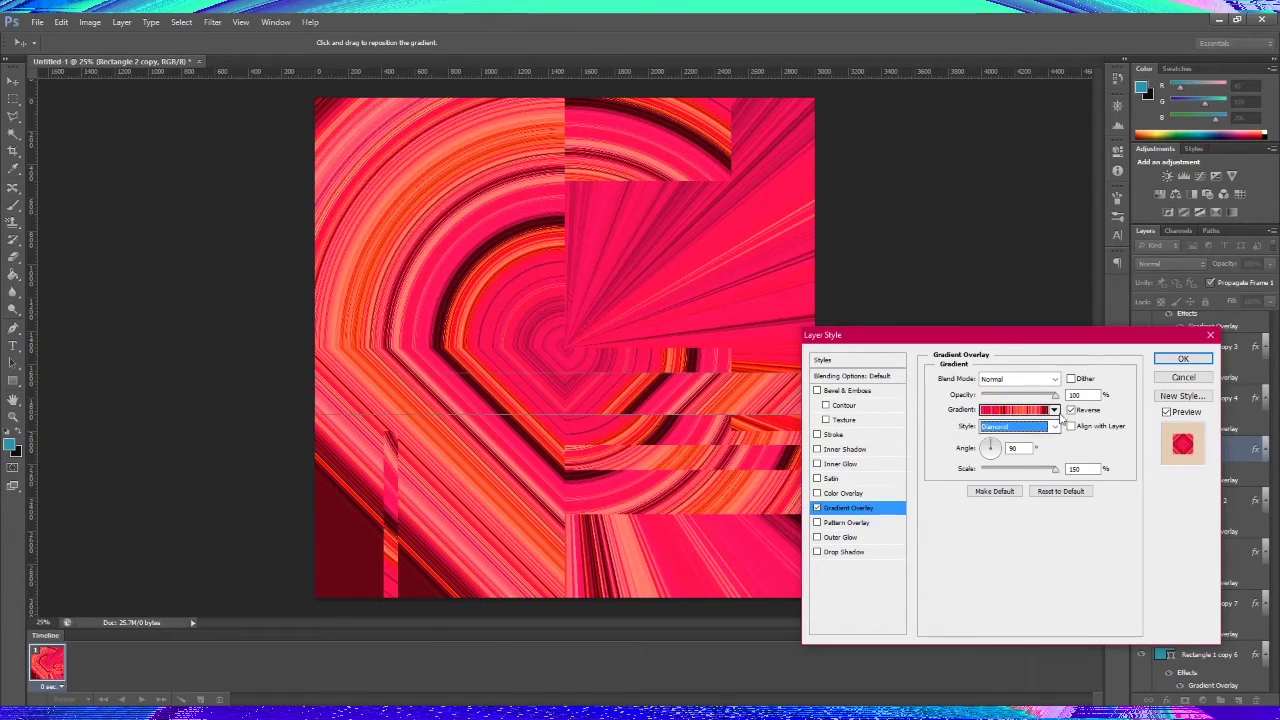
pyautogui.press('Return')
pyautogui.click(1212, 656)
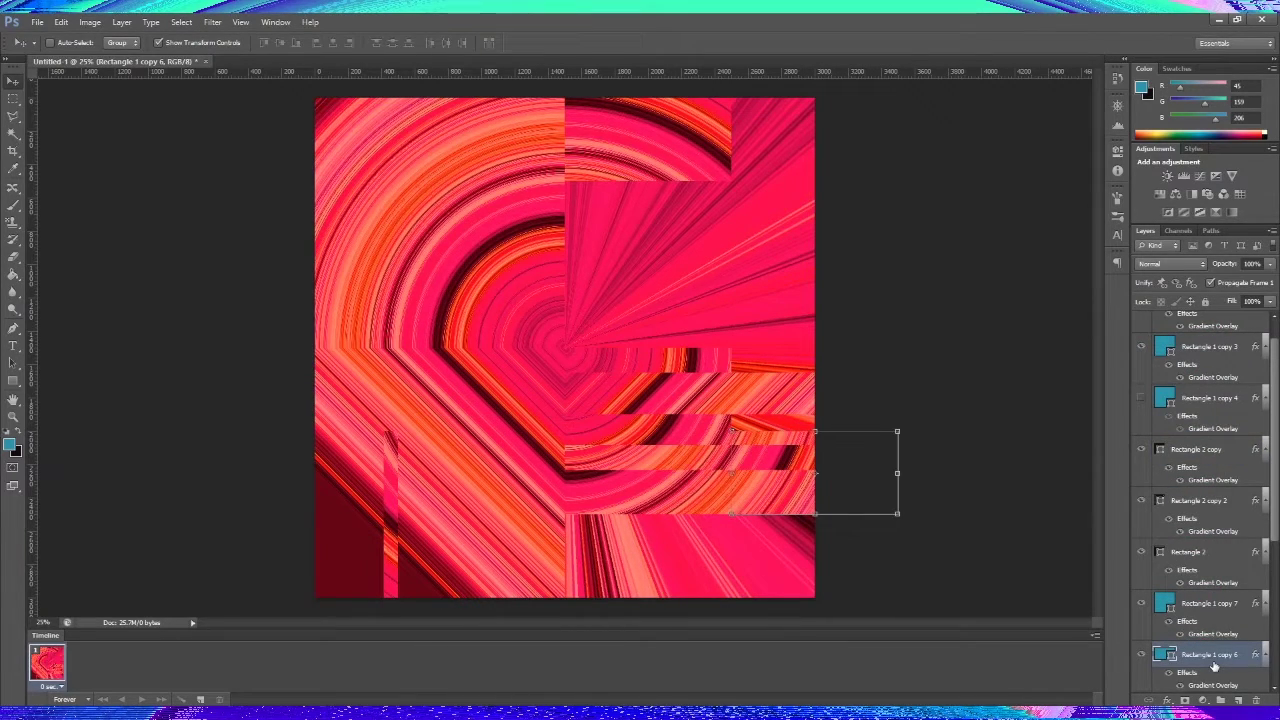
# Duplicate the vertical strip to the right and stretch the copy taller
pyautogui.click(1200, 510)
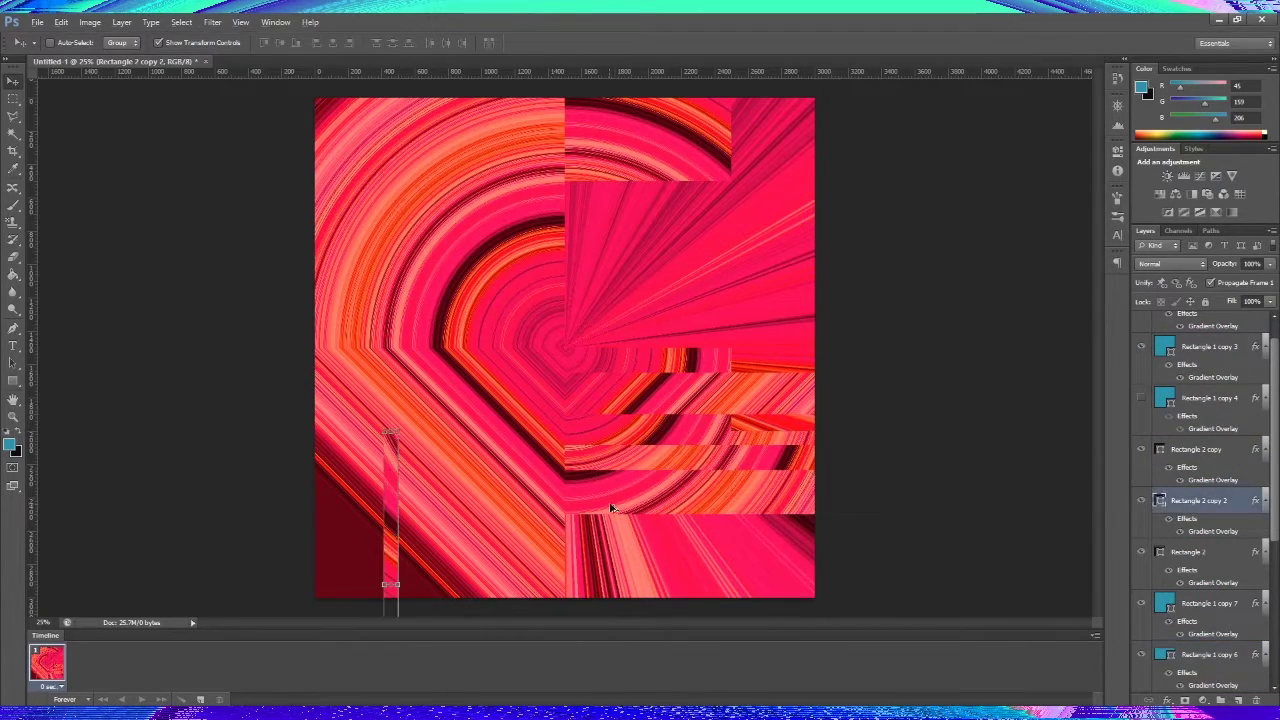
pyautogui.moveTo(626, 510); pyautogui.dragTo(675, 521)
pyautogui.hotkey('ctrl', 't')
pyautogui.moveTo(440, 432)
pyautogui.mouseDown()
pyautogui.moveTo(457, 286)
pyautogui.moveTo(457, 537)
pyautogui.moveTo(465, 407)
pyautogui.mouseUp()
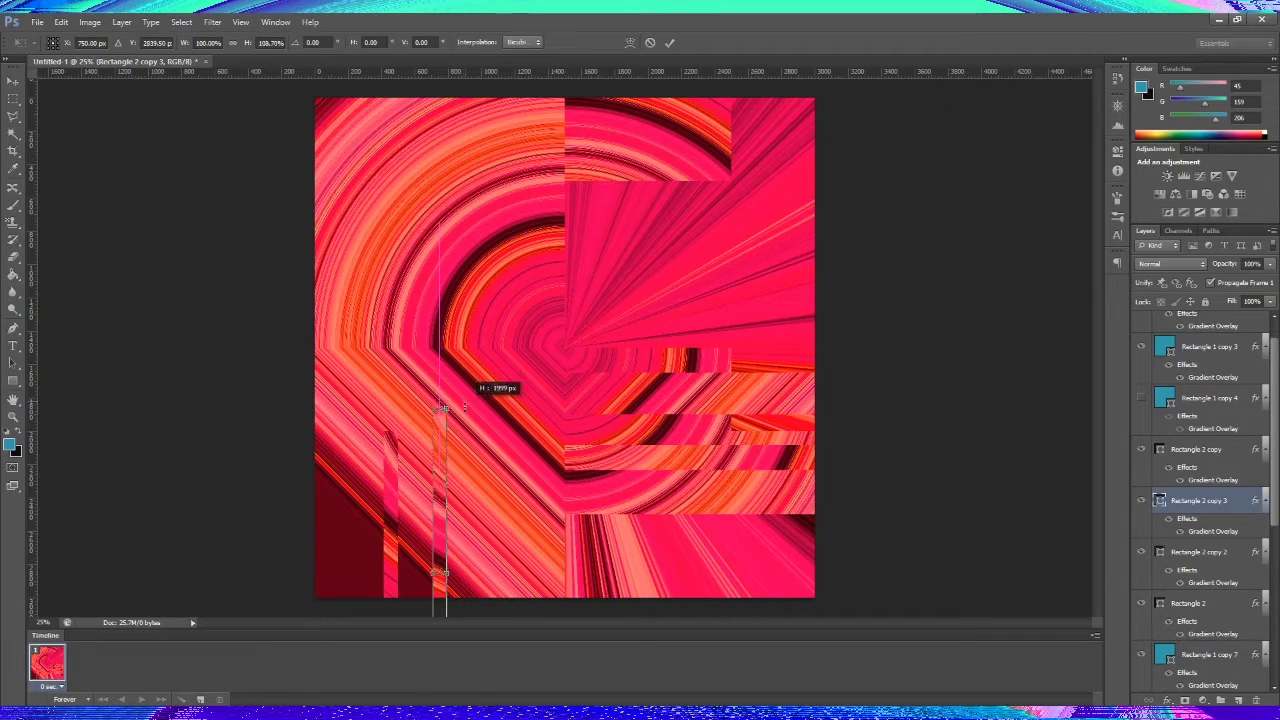
pyautogui.press('Return')
# Move Rectangle 2 copy 3 above Rectangle 2 copy and place another strip copy further right
pyautogui.moveTo(1200, 500); pyautogui.dragTo(1212, 474)
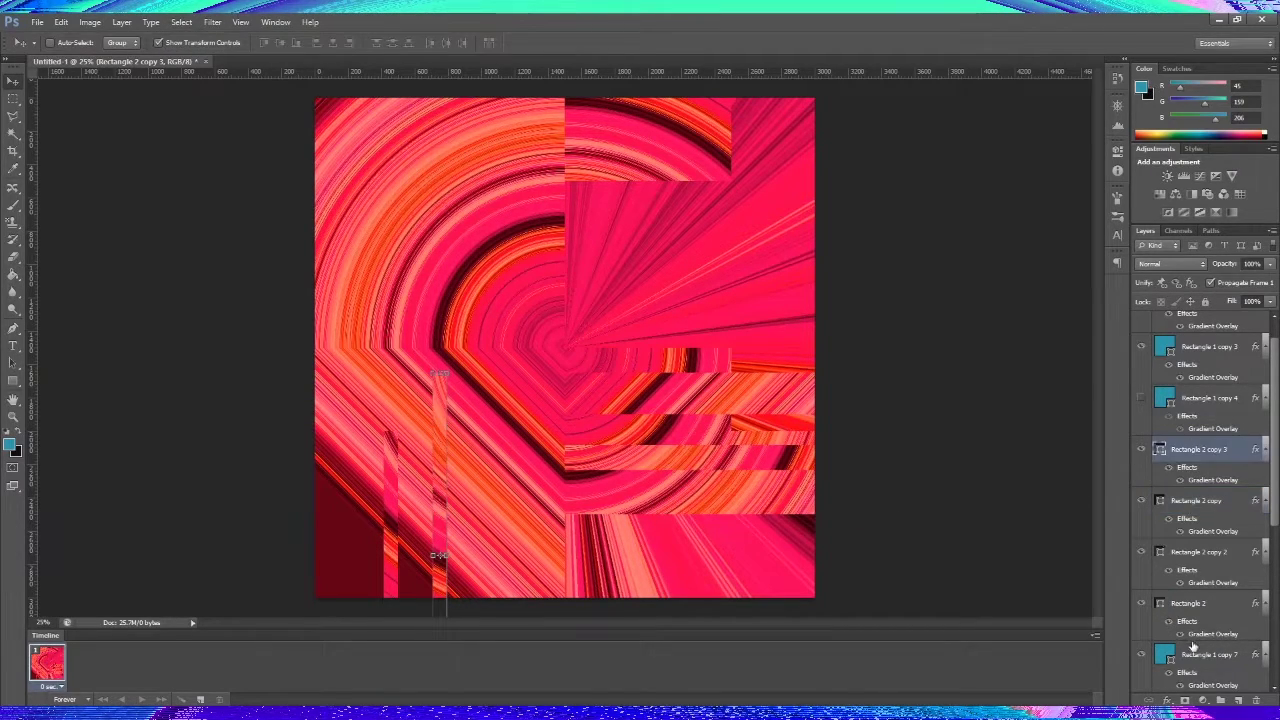
pyautogui.click(1212, 474)
pyautogui.moveTo(555, 497); pyautogui.dragTo(552, 613)
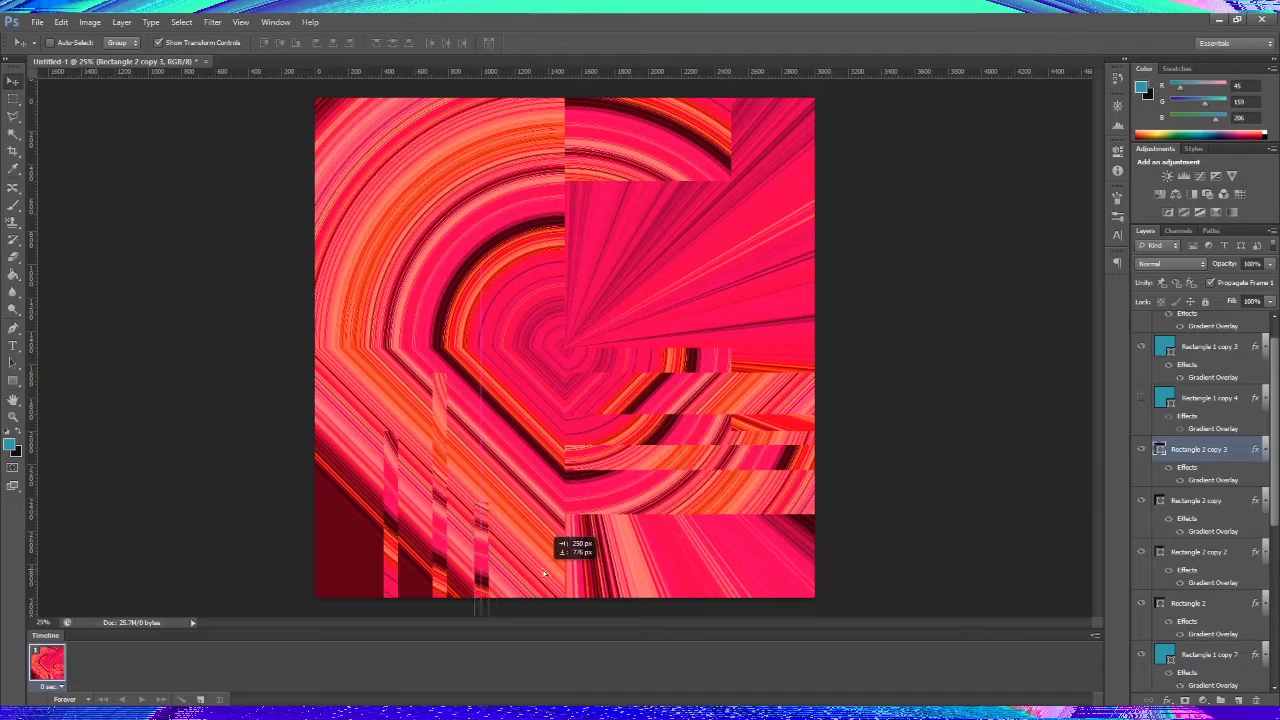
pyautogui.click(1236, 552)
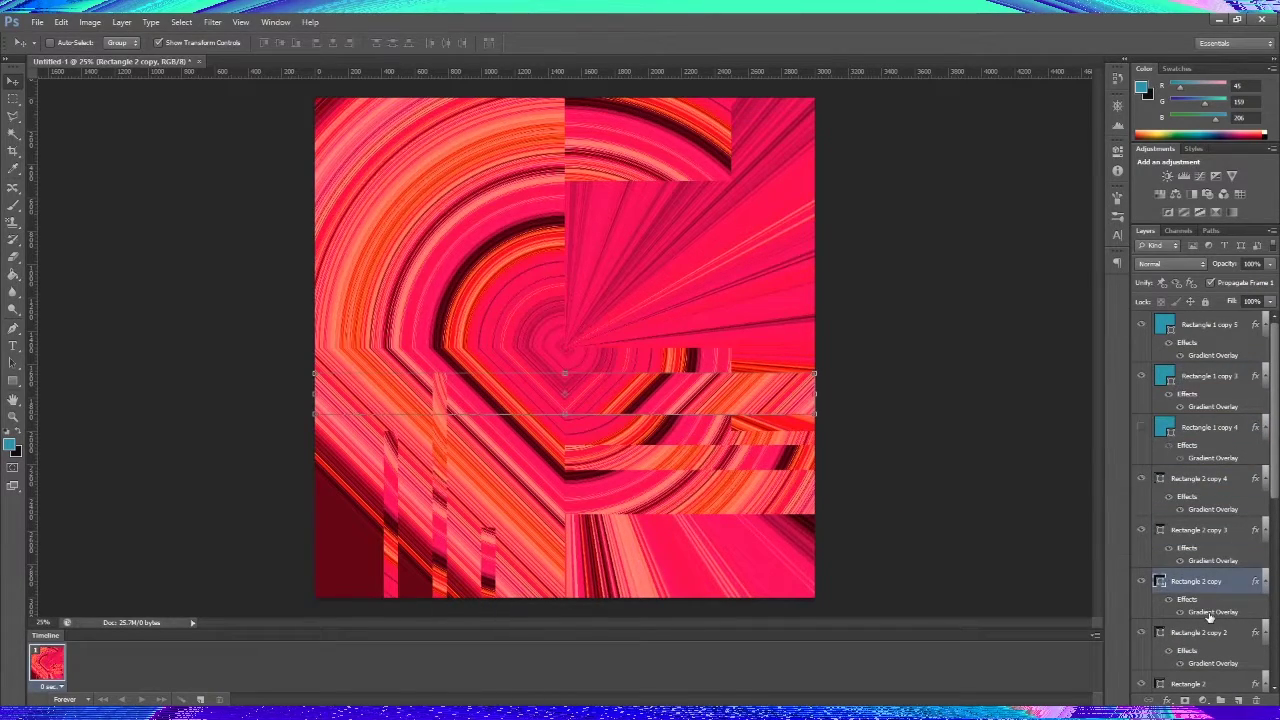
pyautogui.click(1203, 646)
# Give Rectangle 1 copy 7's gradient overlay Diamond style, reversed, at angle -136
pyautogui.scroll(-3, 1203, 648)
pyautogui.click(1205, 581)
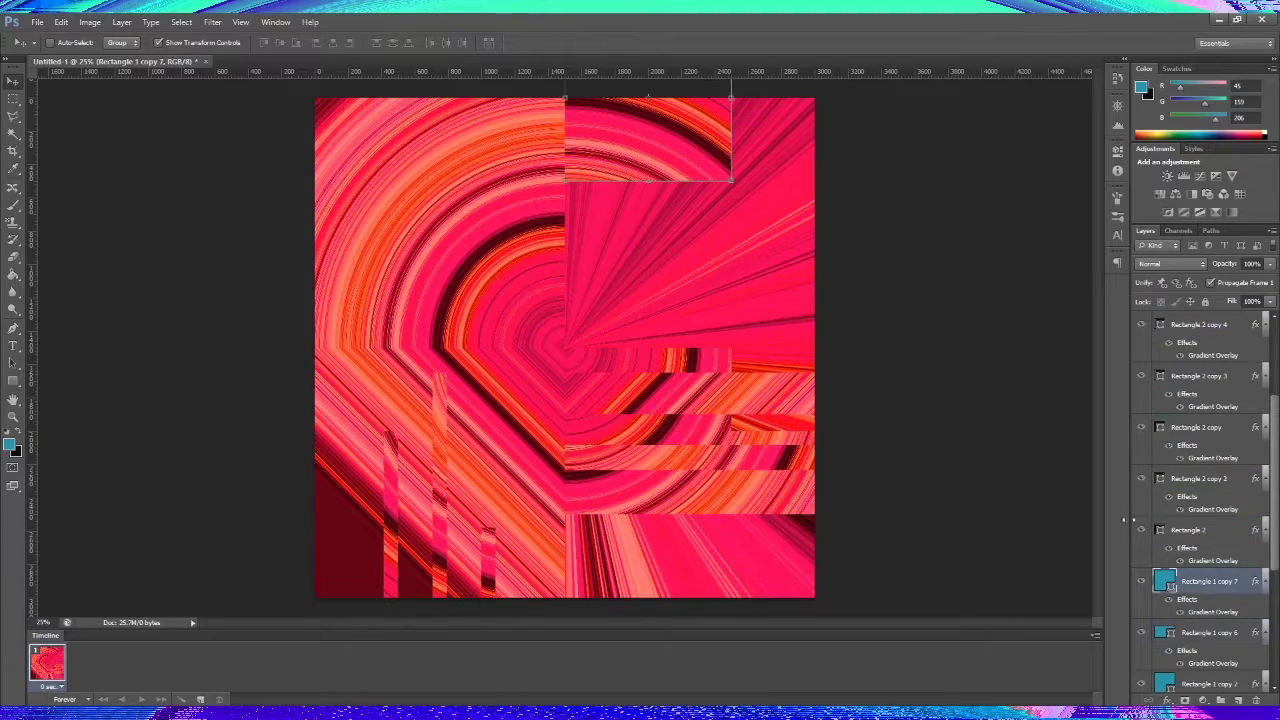
pyautogui.doubleClick(1213, 614)
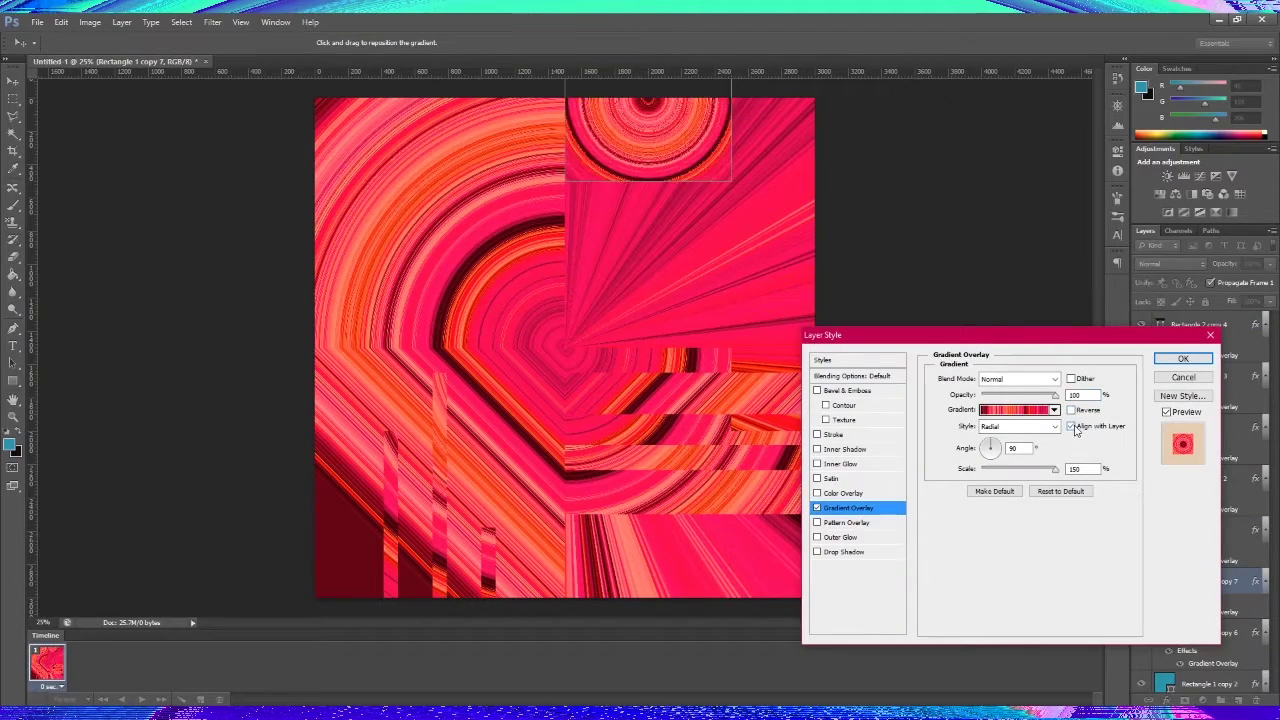
pyautogui.click(1018, 426)
pyautogui.click(1000, 490)
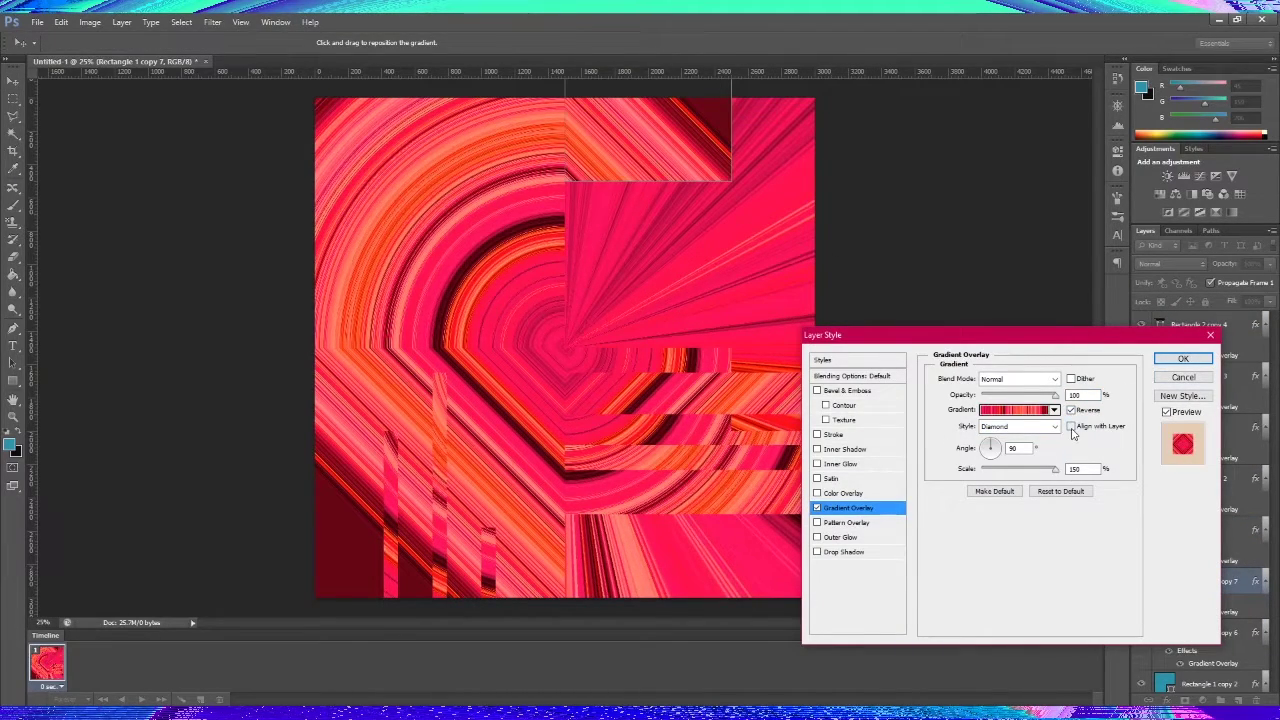
pyautogui.moveTo(991, 450); pyautogui.dragTo(988, 465)
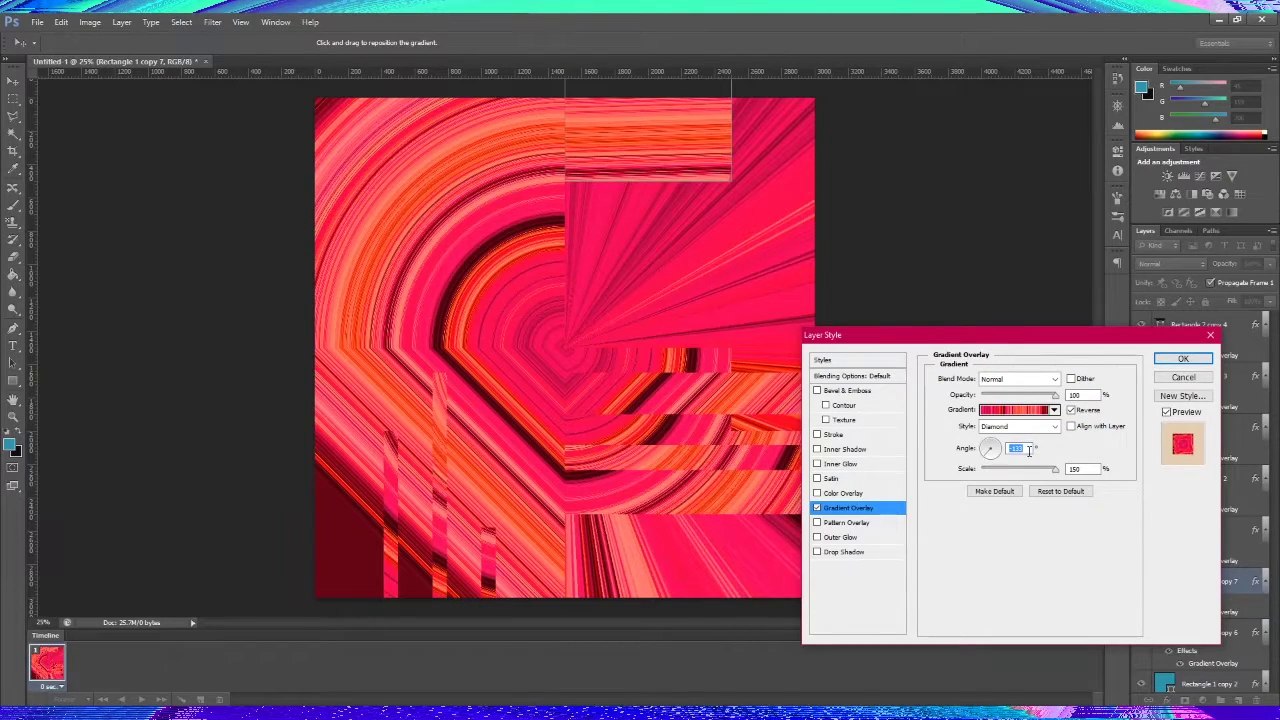
pyautogui.write('-136')
pyautogui.click(1183, 358)
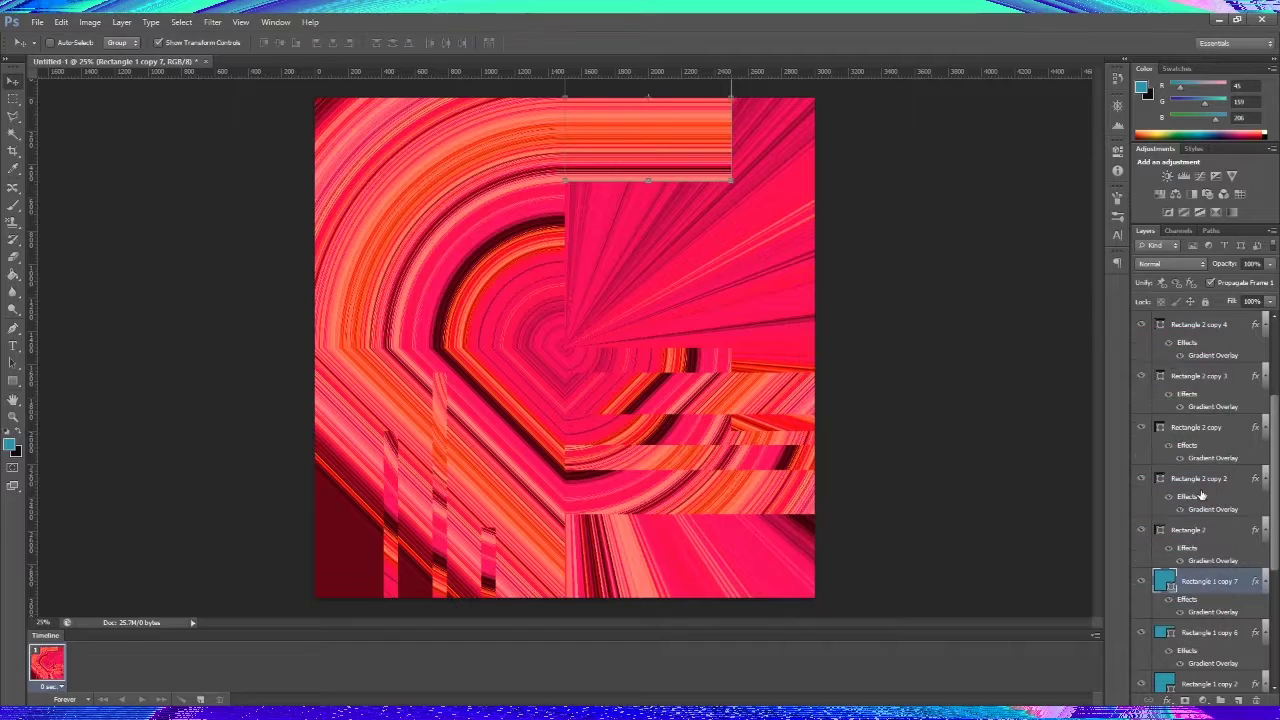
# Resize the top rectangle, making it taller and wider
pyautogui.doubleClick(1203, 612)
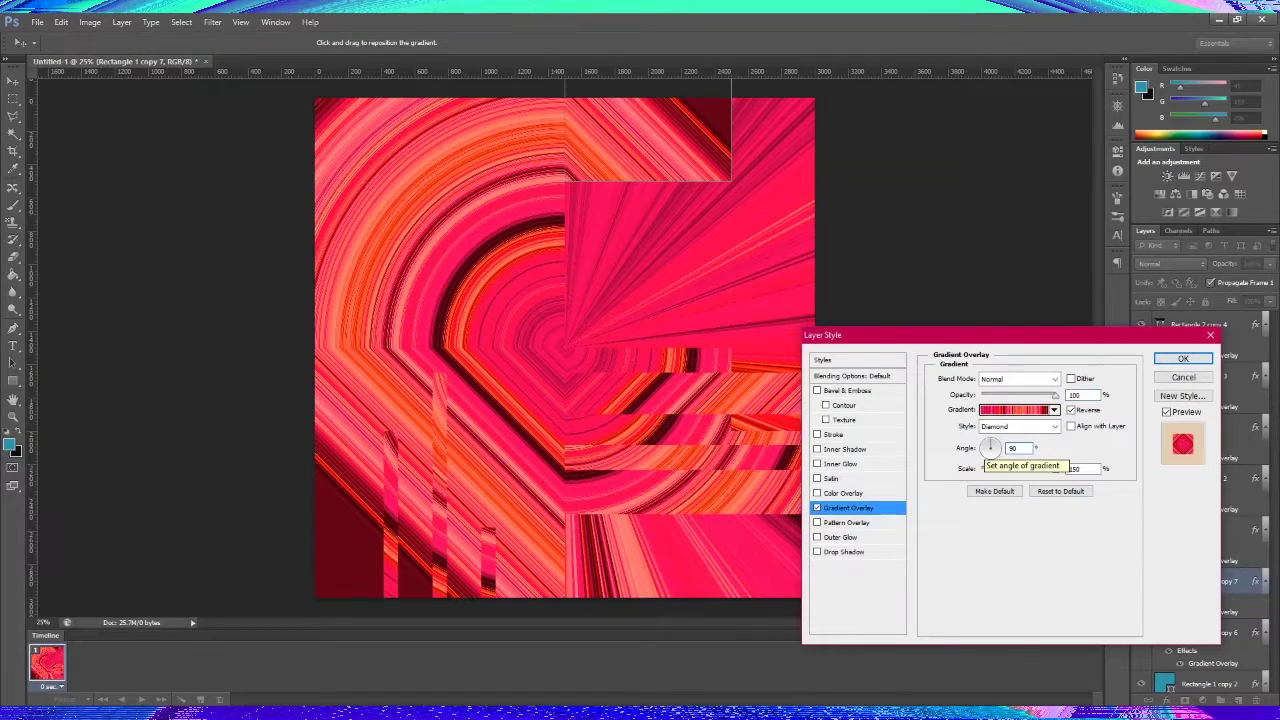
pyautogui.click(1183, 358)
pyautogui.click(1207, 683)
pyautogui.click(1198, 574)
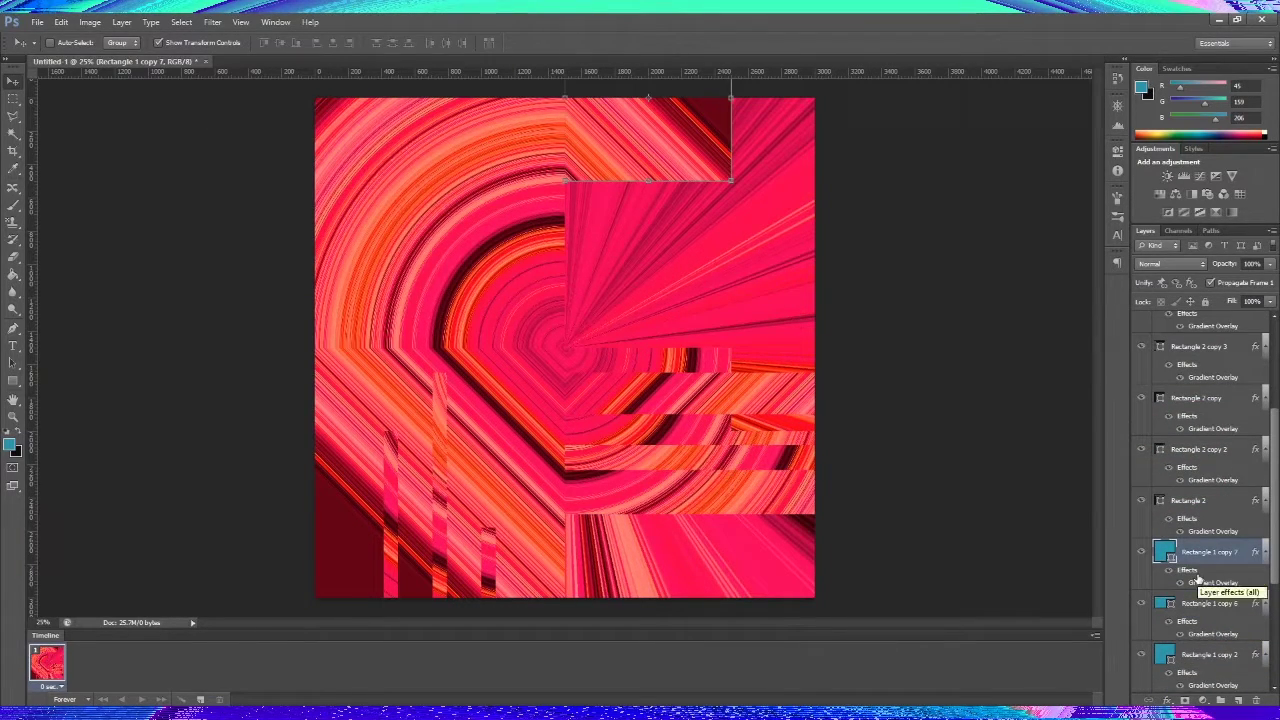
pyautogui.moveTo(700, 182); pyautogui.dragTo(700, 265)
pyautogui.moveTo(732, 180)
pyautogui.mouseDown()
pyautogui.moveTo(755, 180)
pyautogui.moveTo(700, 172)
pyautogui.mouseUp()
pyautogui.press('Return')
# Compare the upper-left swirl, then hide Rectangle 1 copy 7 and select Layer 1
pyautogui.click(1221, 397)
pyautogui.scroll(2, 1221, 397)
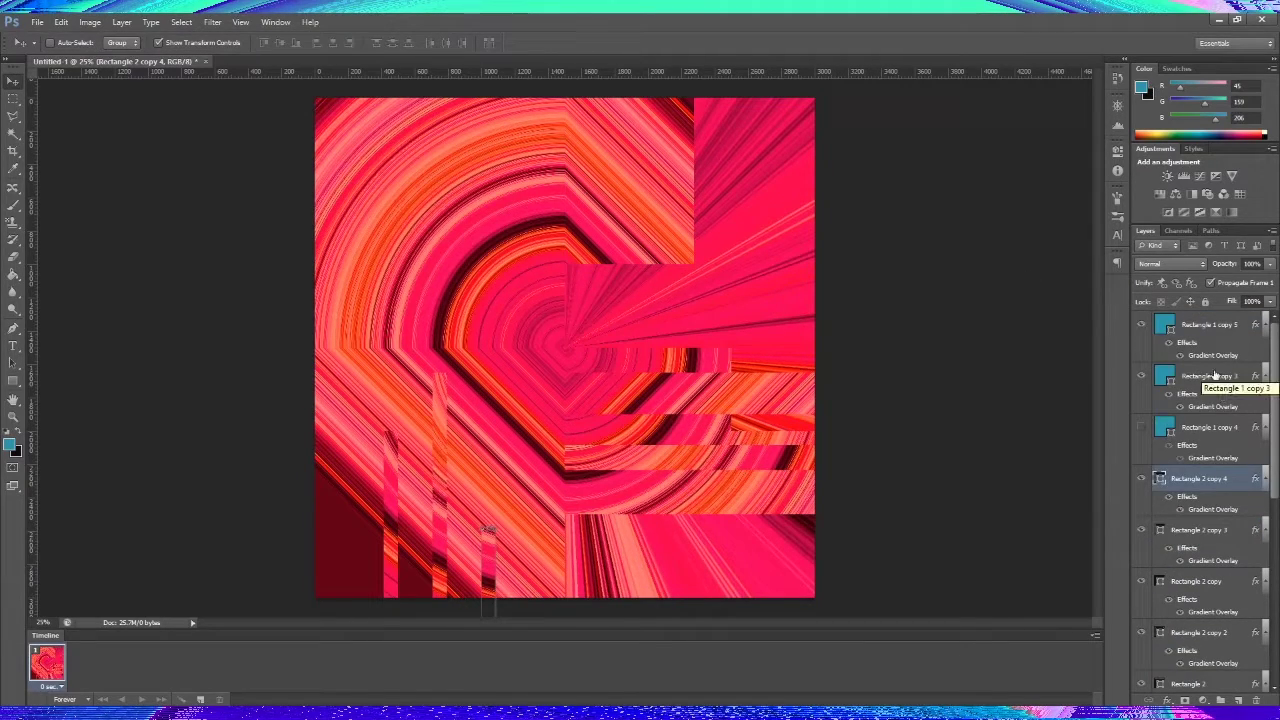
pyautogui.click(1190, 376)
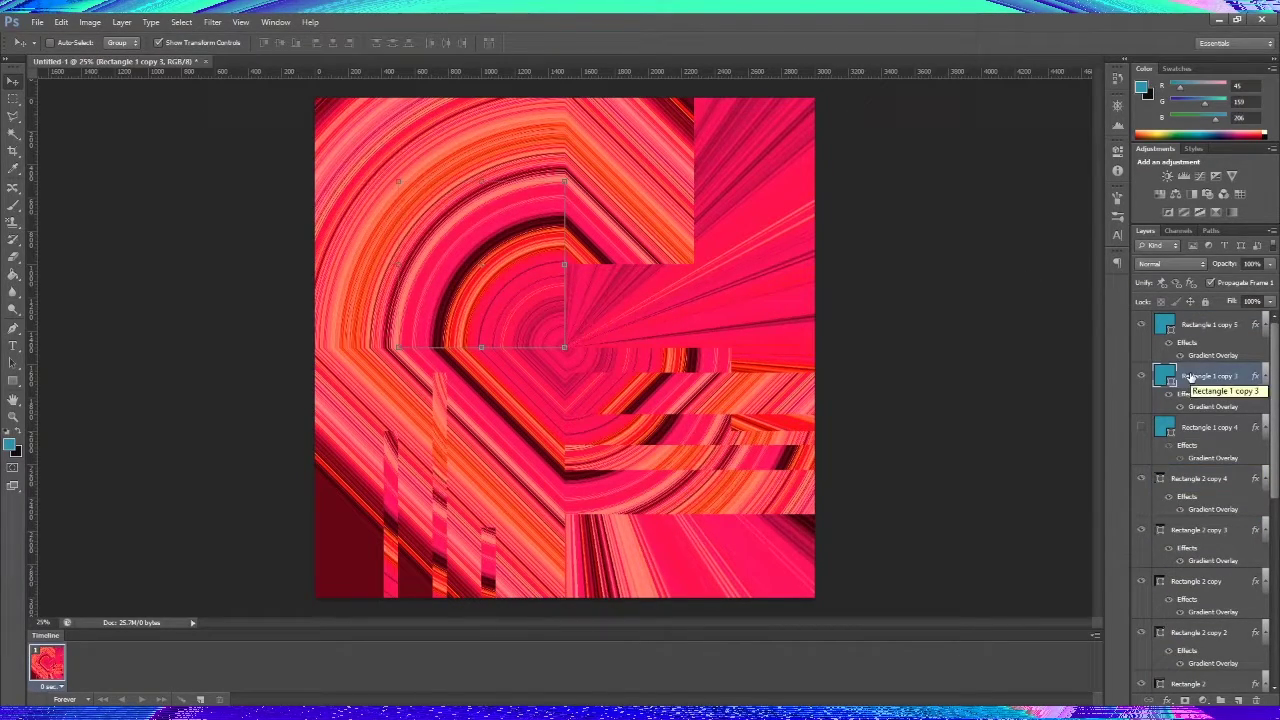
pyautogui.click(1141, 325)
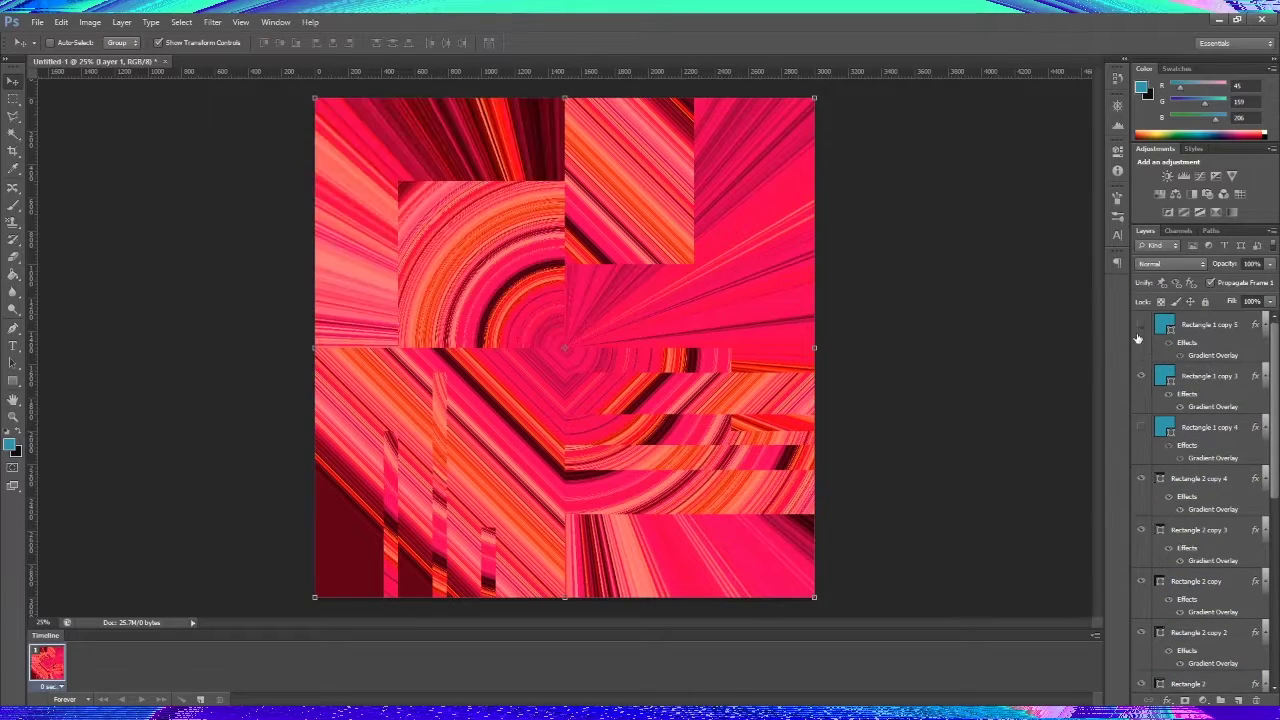
pyautogui.click(1141, 326)
pyautogui.scroll(-5, 1180, 628)
pyautogui.click(1142, 480)
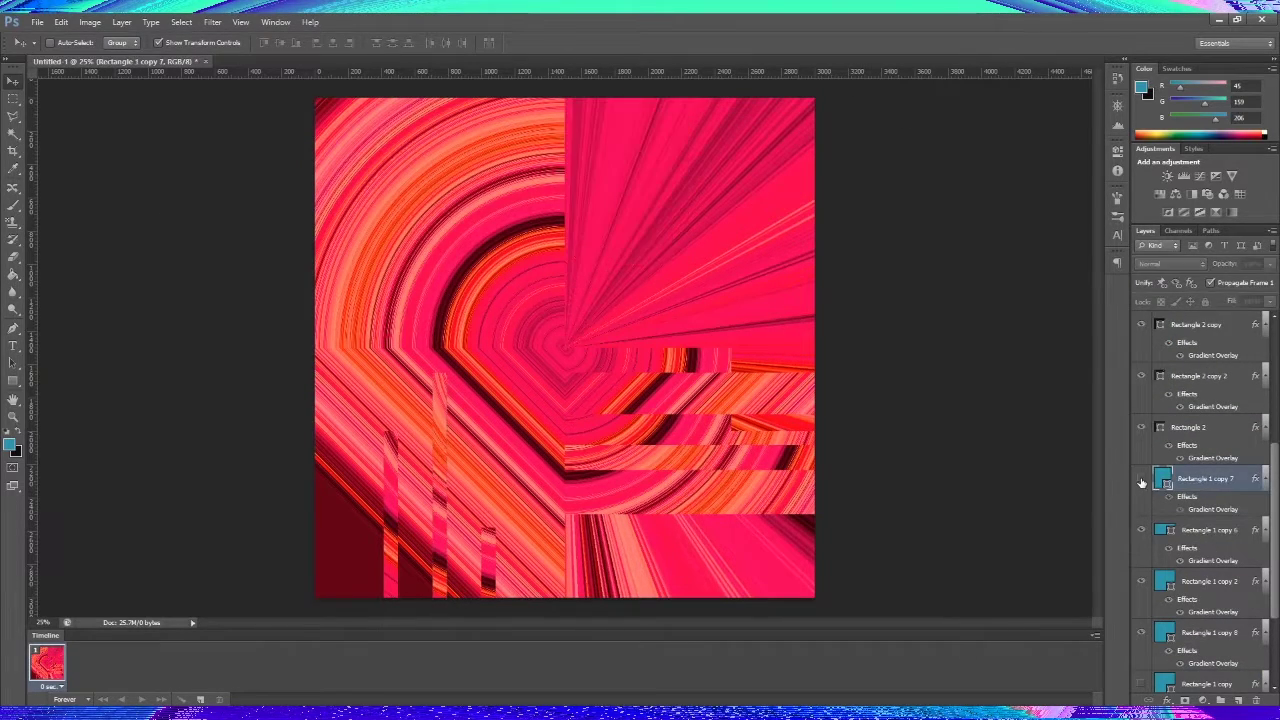
pyautogui.scroll(-3, 1212, 650)
pyautogui.click(1200, 654)
pyautogui.press('l')
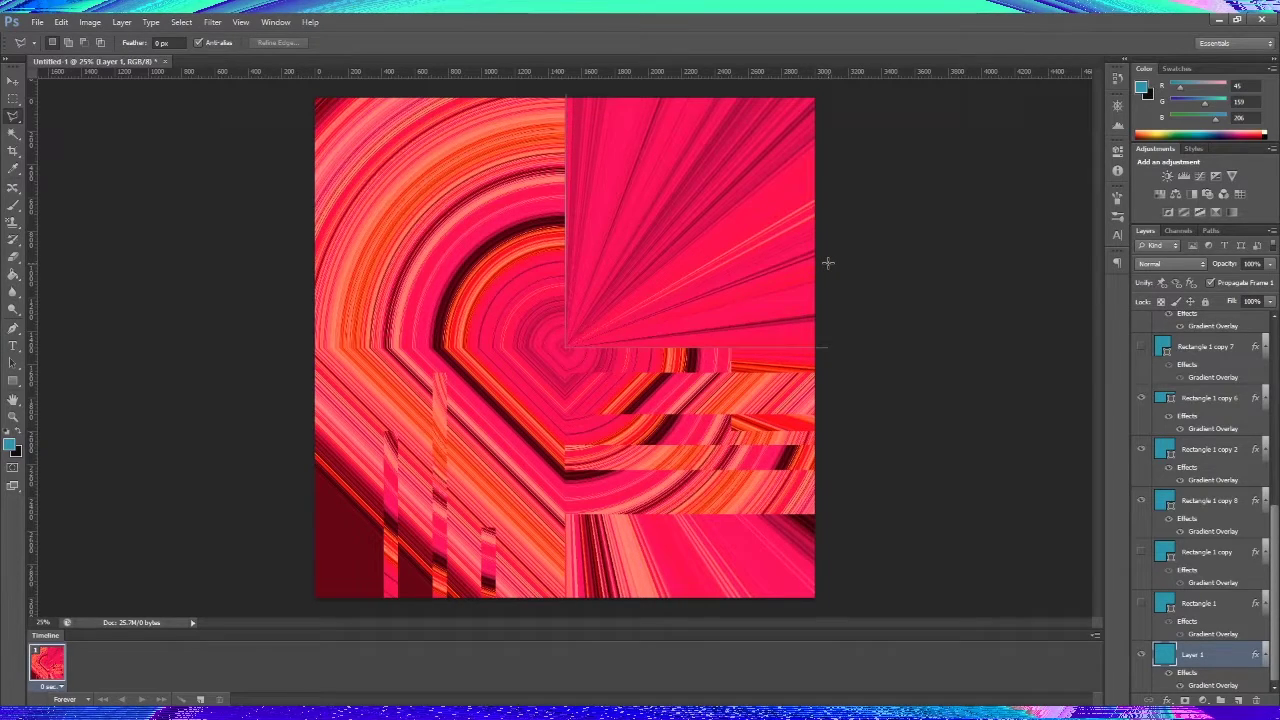
pyautogui.doubleClick(566, 92)
pyautogui.press('v')
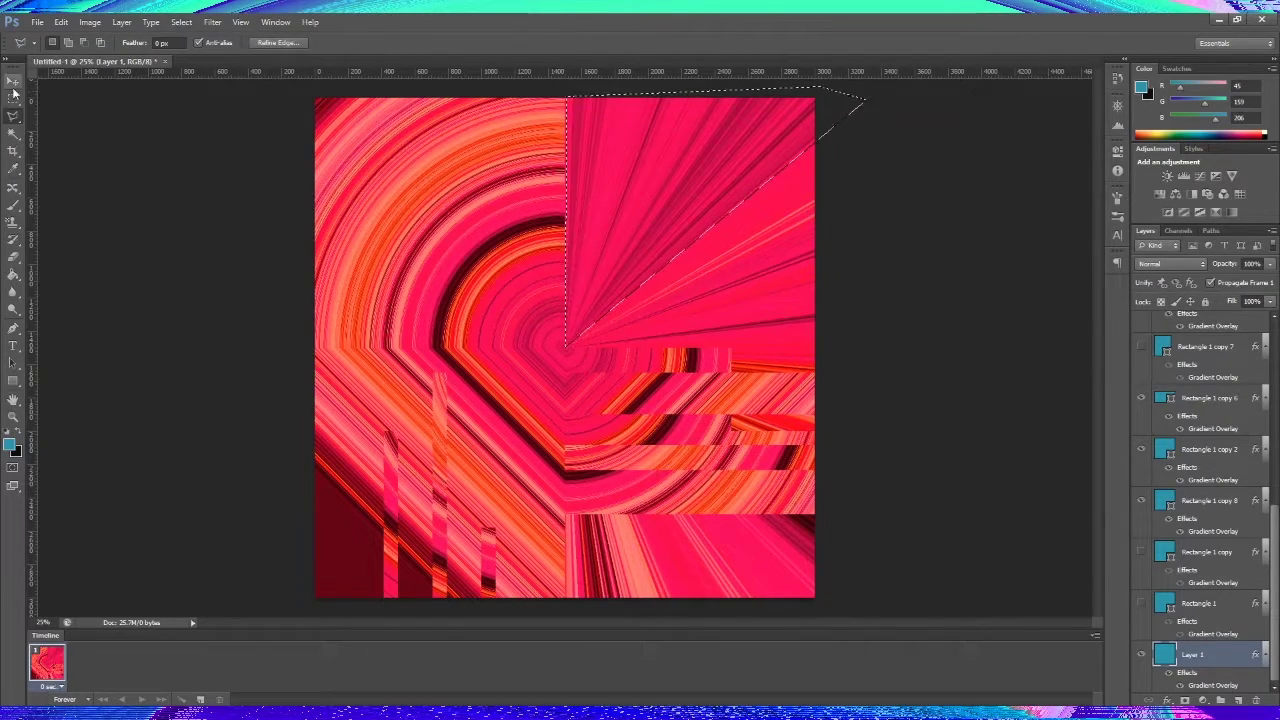
pyautogui.hotkey('ctrl', 'j')
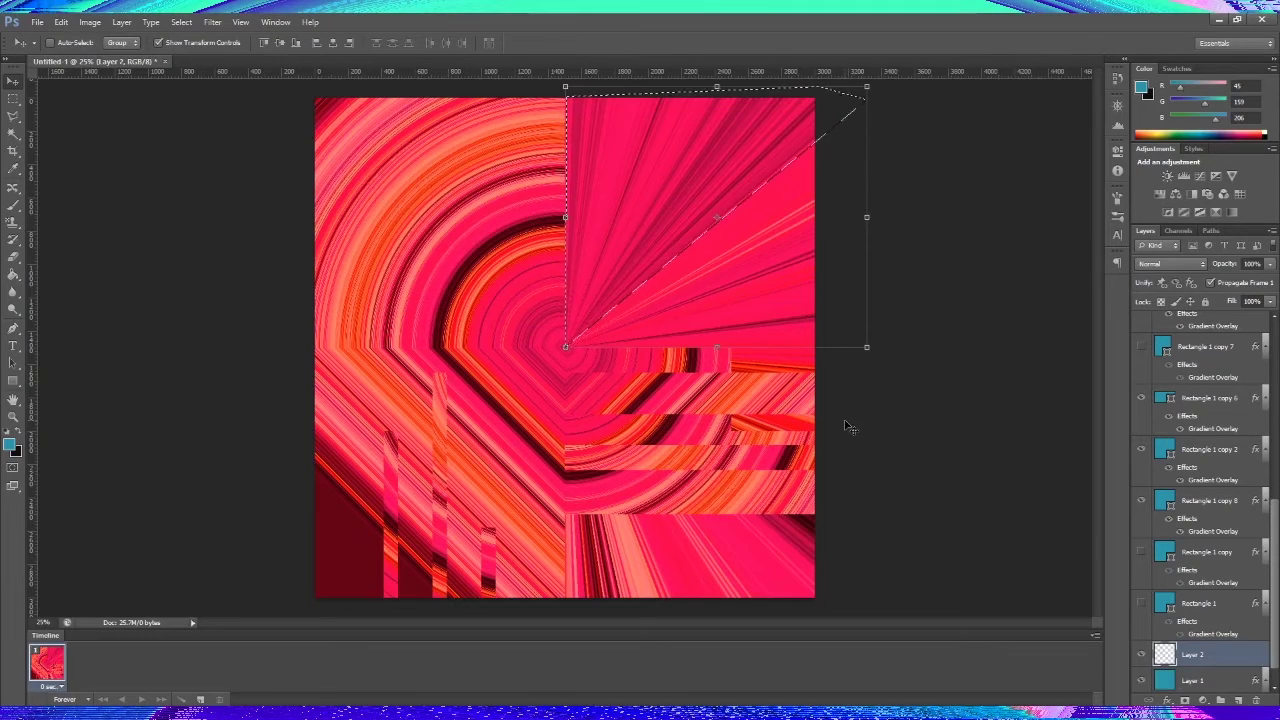
pyautogui.hotkey('shift', 'alt', 'BackSpace')
pyautogui.rightClick(1212, 640)
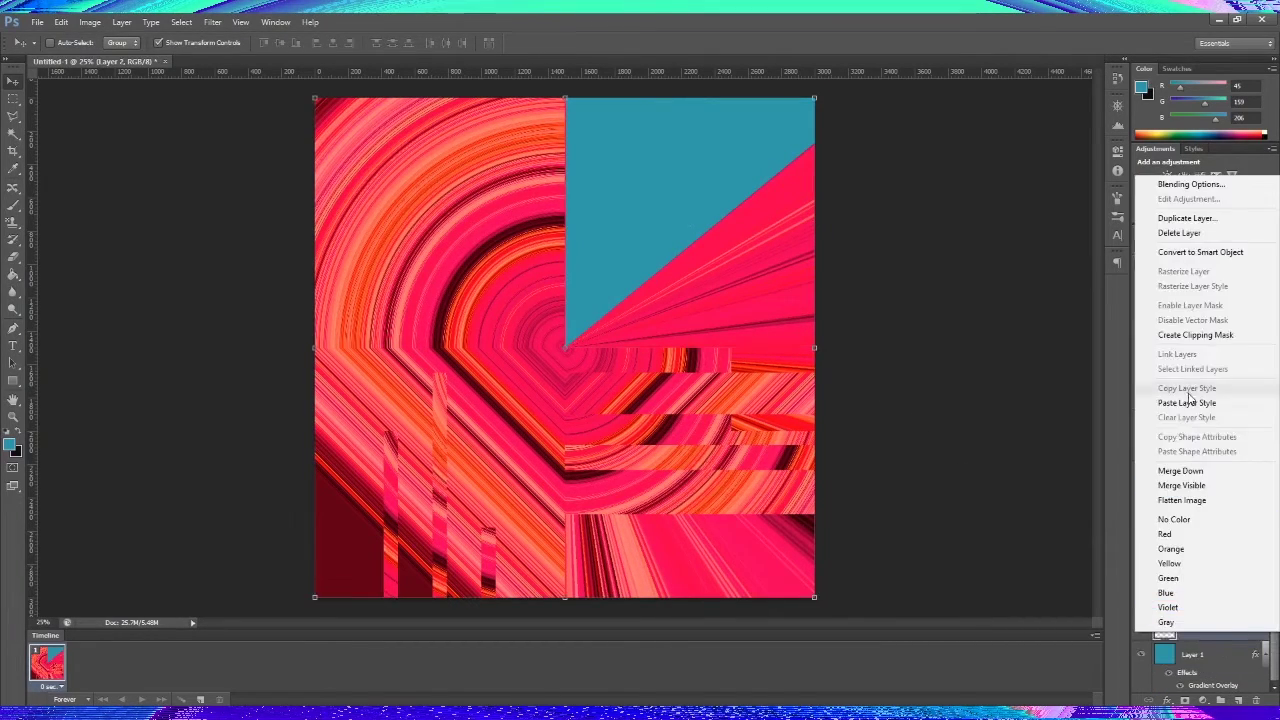
pyautogui.click(1141, 372)
pyautogui.doubleClick(1212, 402)
pyautogui.click(1183, 362)
pyautogui.moveTo(1200, 577); pyautogui.dragTo(1202, 424)
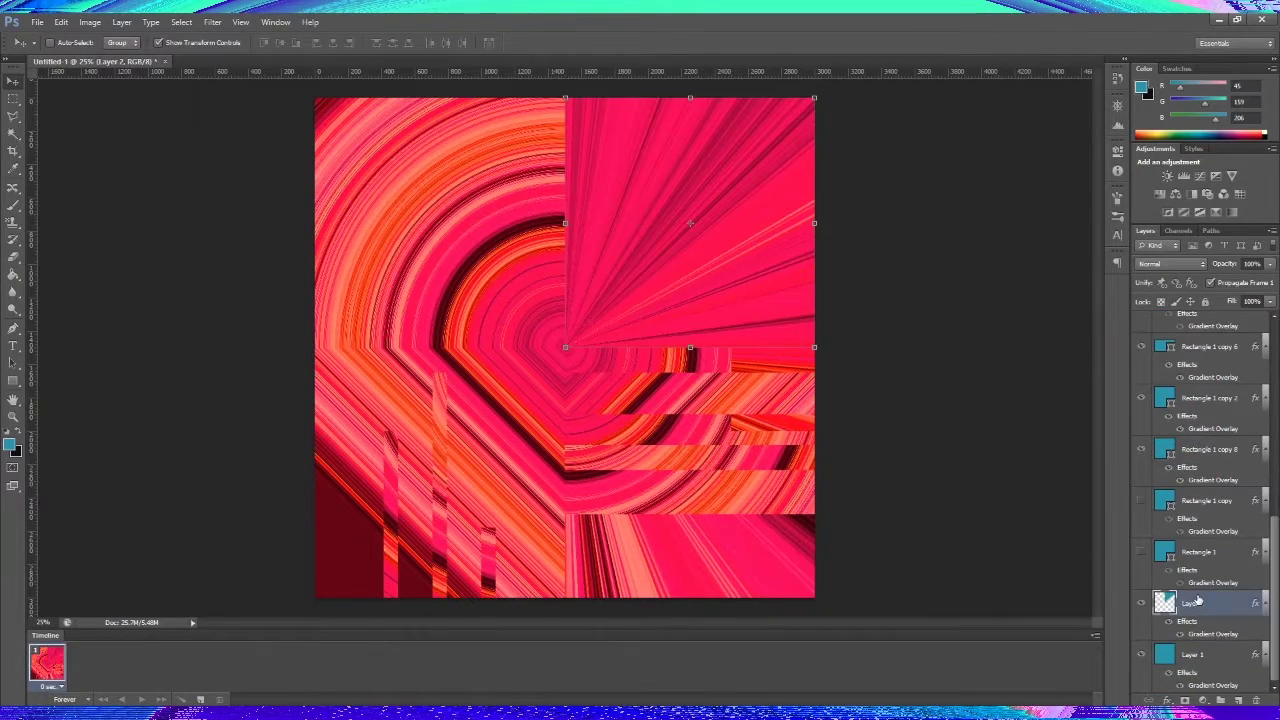
pyautogui.scroll(-2, 1202, 424)
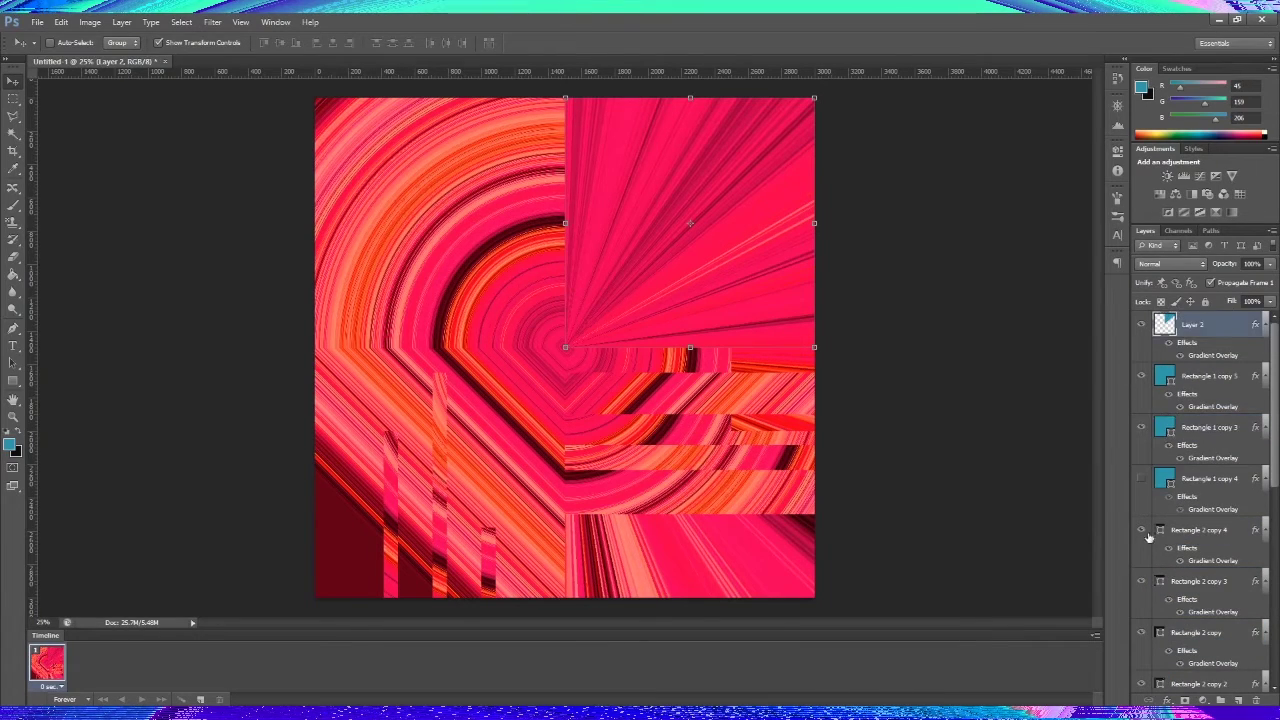
pyautogui.scroll(-2, 1140, 578)
pyautogui.scroll(1, 1141, 580)
pyautogui.moveTo(1195, 325); pyautogui.dragTo(1200, 456)
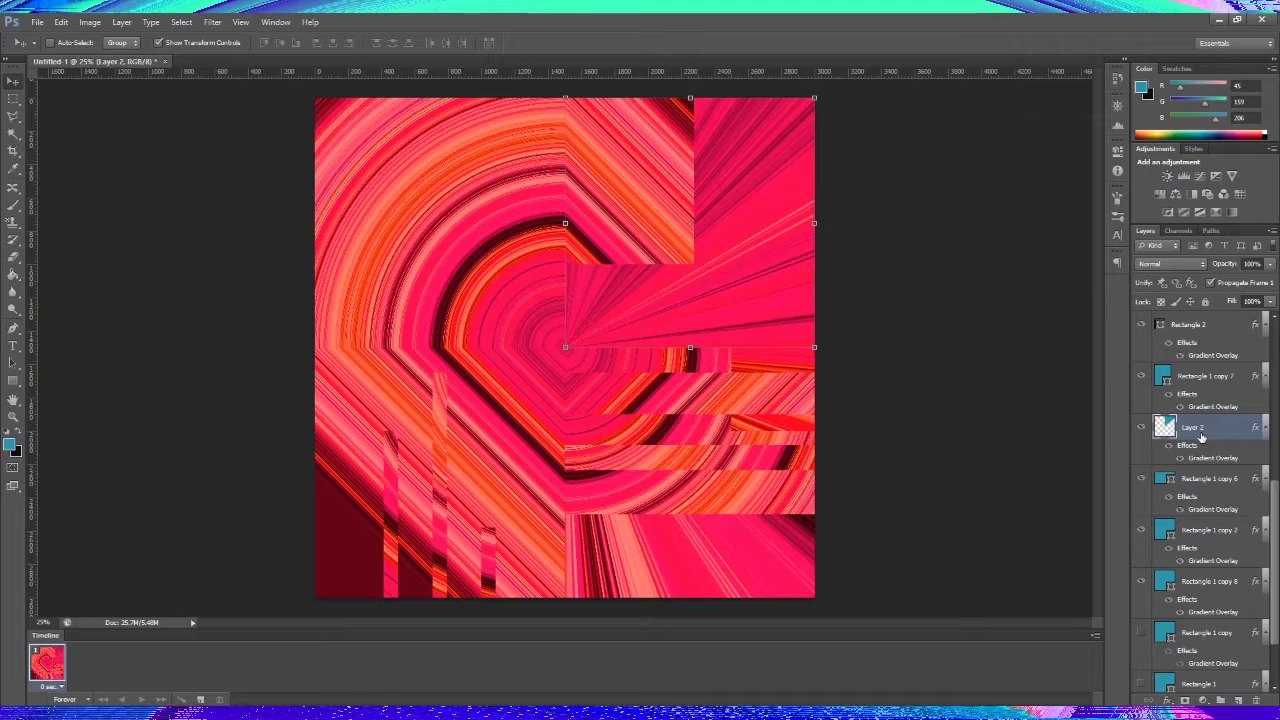
pyautogui.moveTo(1202, 437); pyautogui.dragTo(1203, 385)
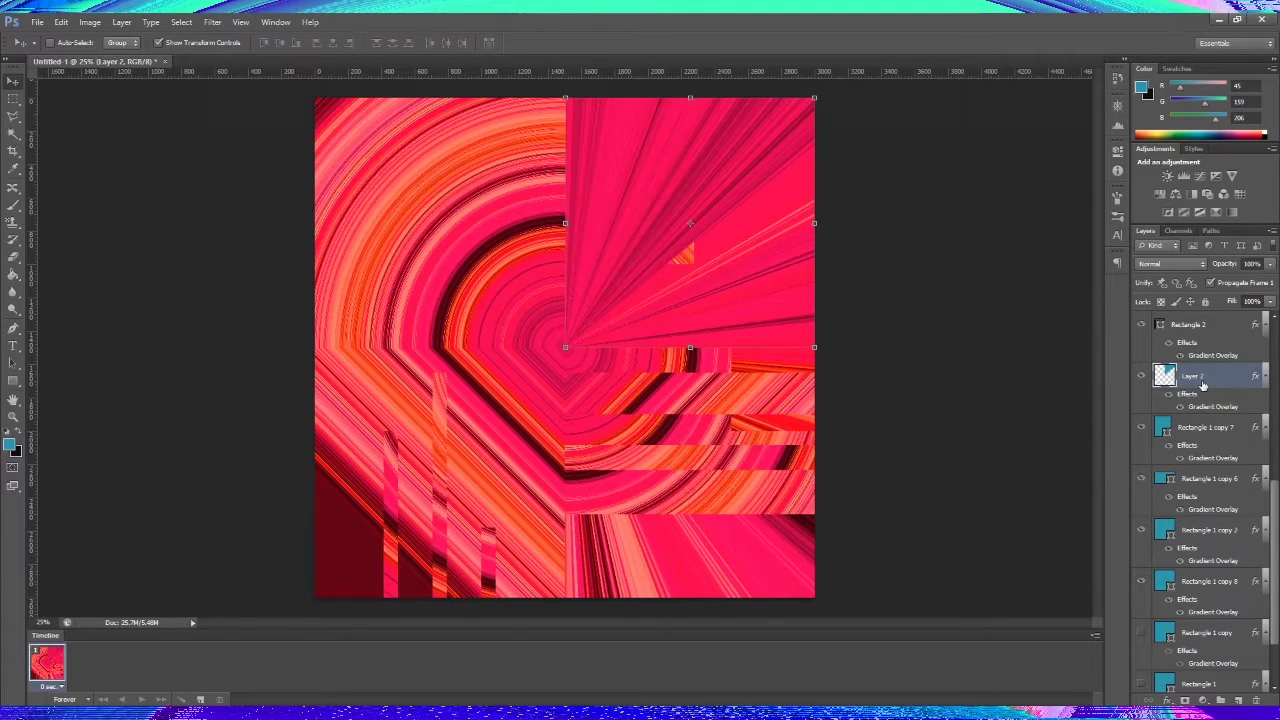
pyautogui.click(13, 115)
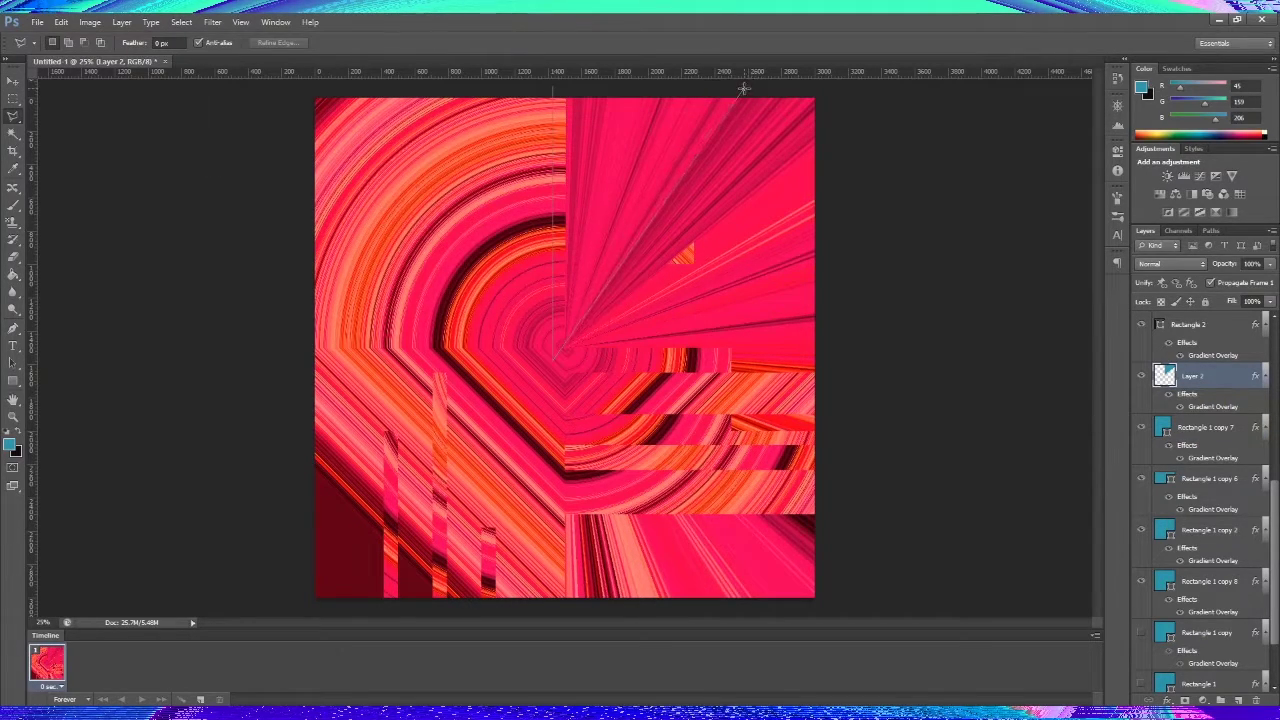
pyautogui.click(558, 95)
pyautogui.press('v')
pyautogui.press('Delete')
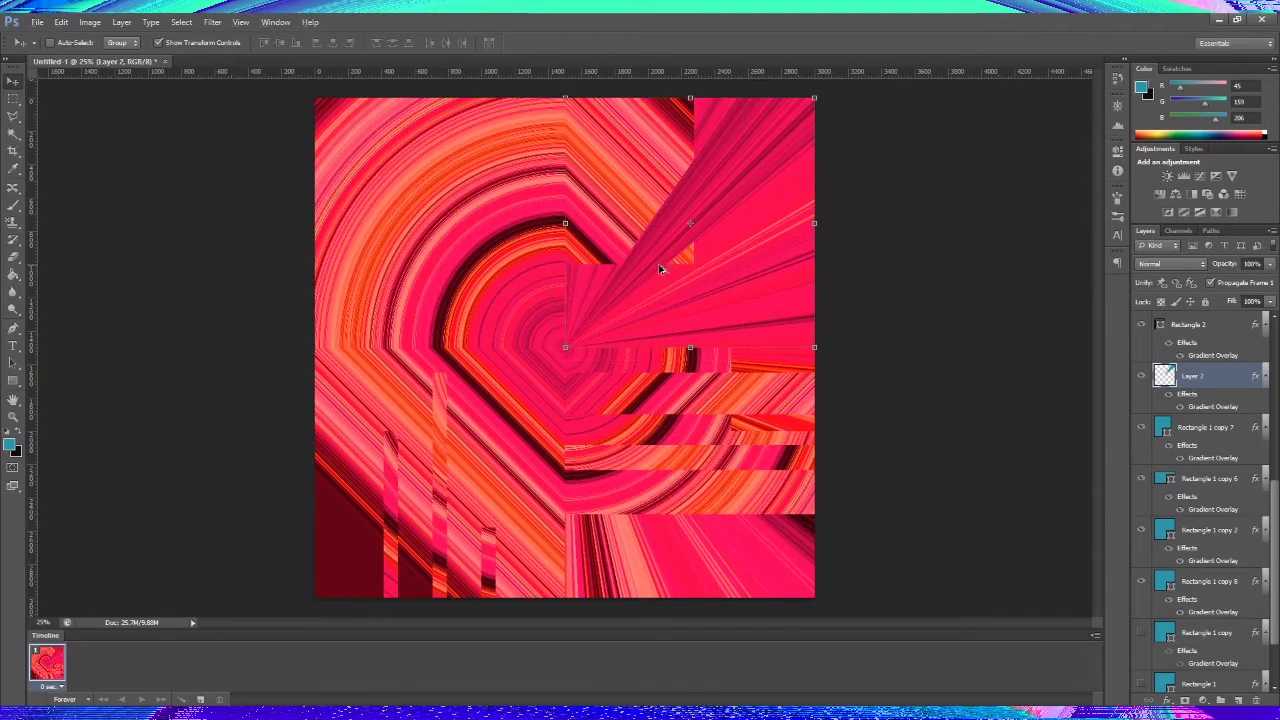
pyautogui.moveTo(686, 300); pyautogui.dragTo(744, 348)
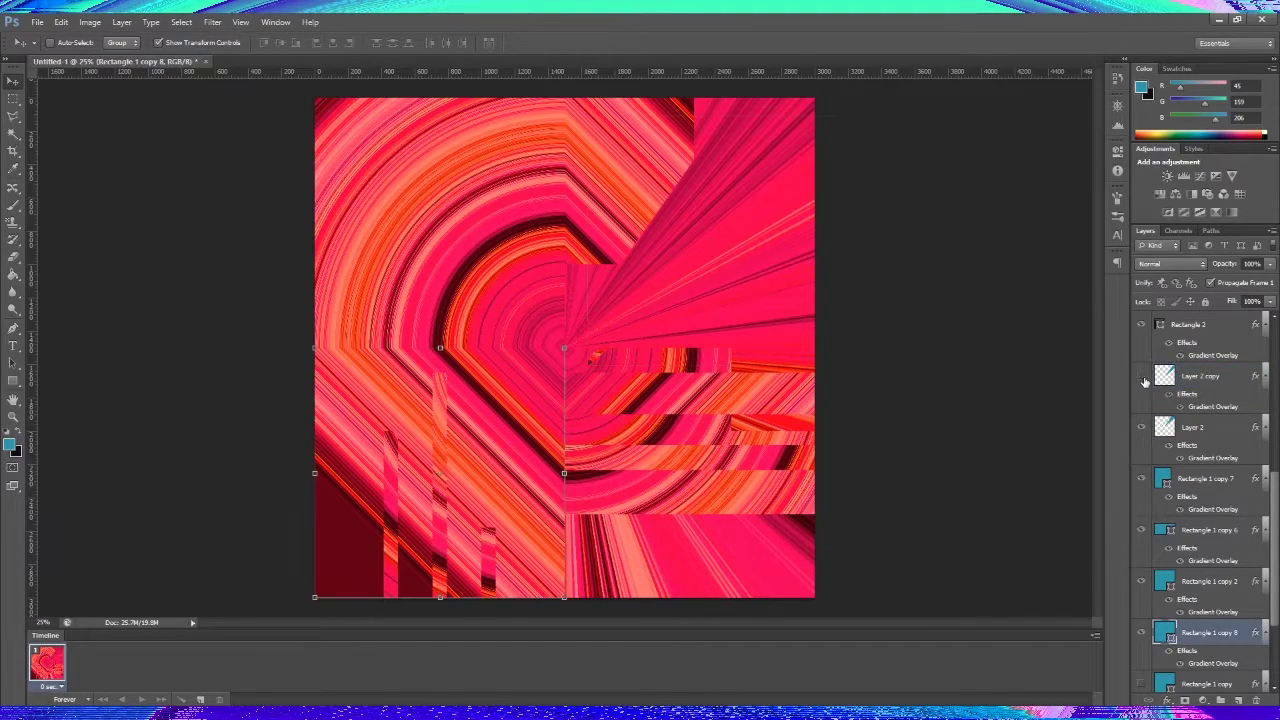
pyautogui.doubleClick(1212, 406)
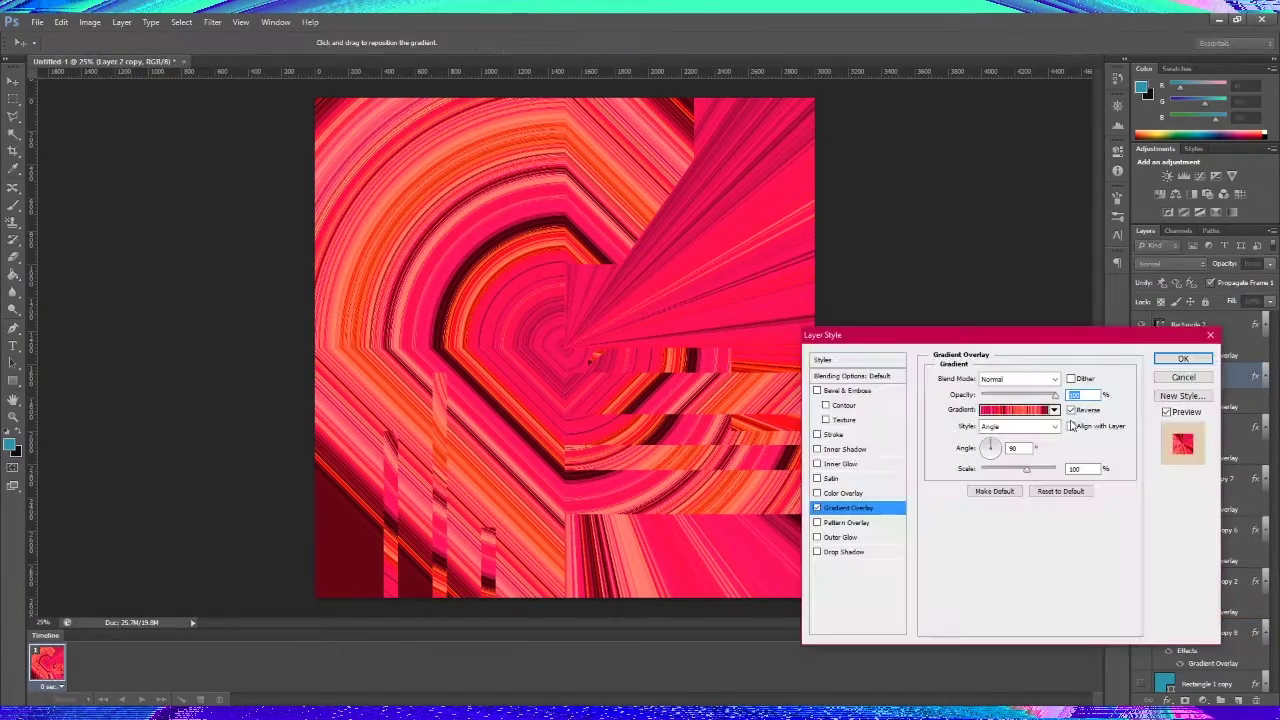
pyautogui.click(1183, 357)
pyautogui.click(14, 117)
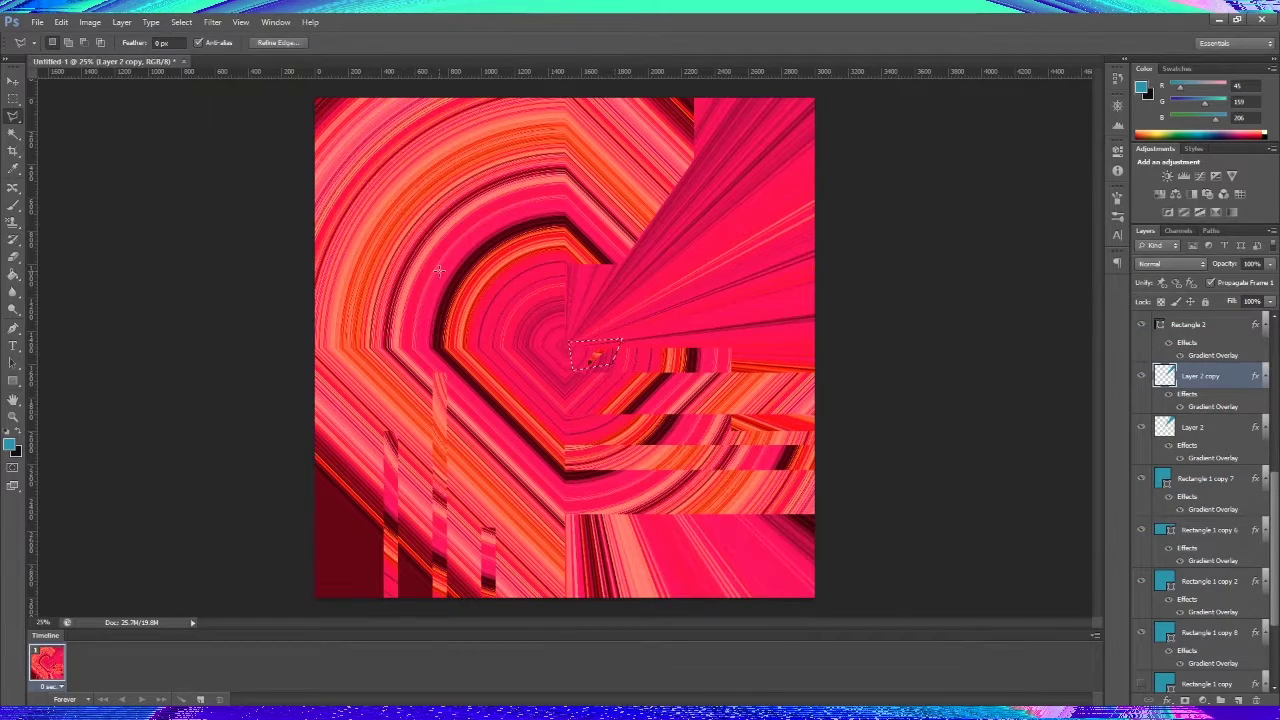
pyautogui.doubleClick(1215, 408)
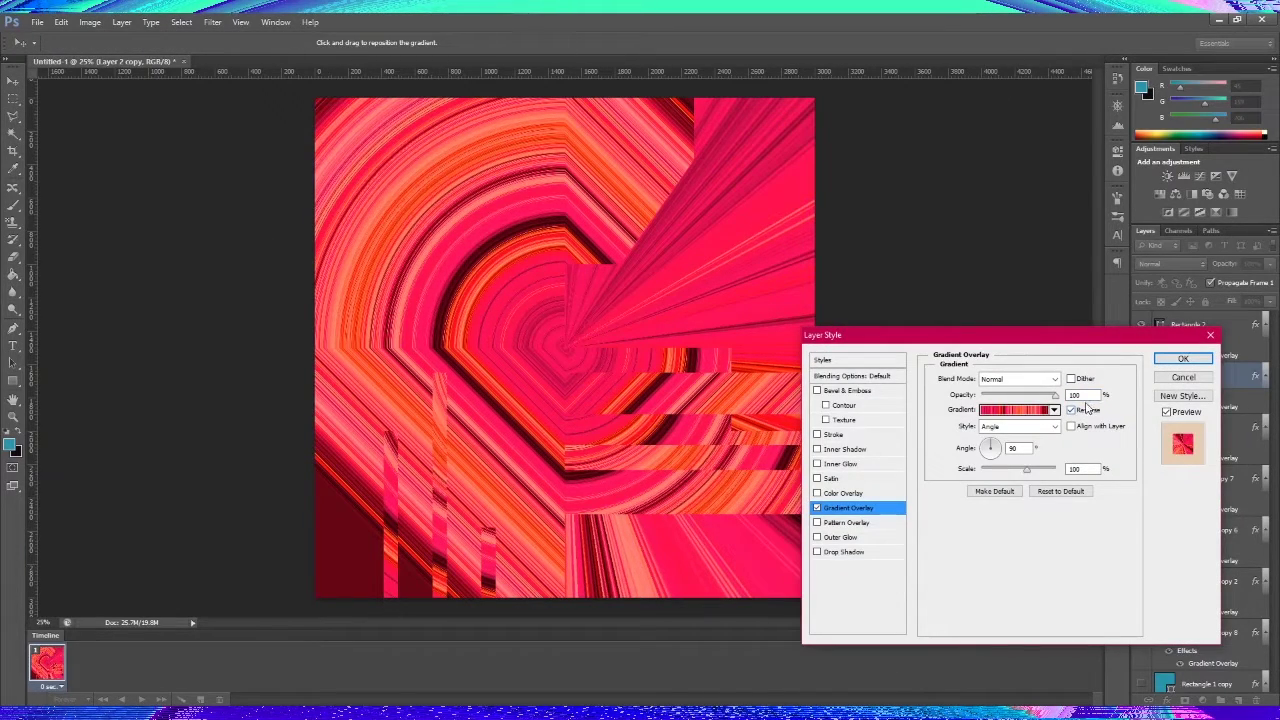
pyautogui.click(1183, 358)
pyautogui.click(1141, 375)
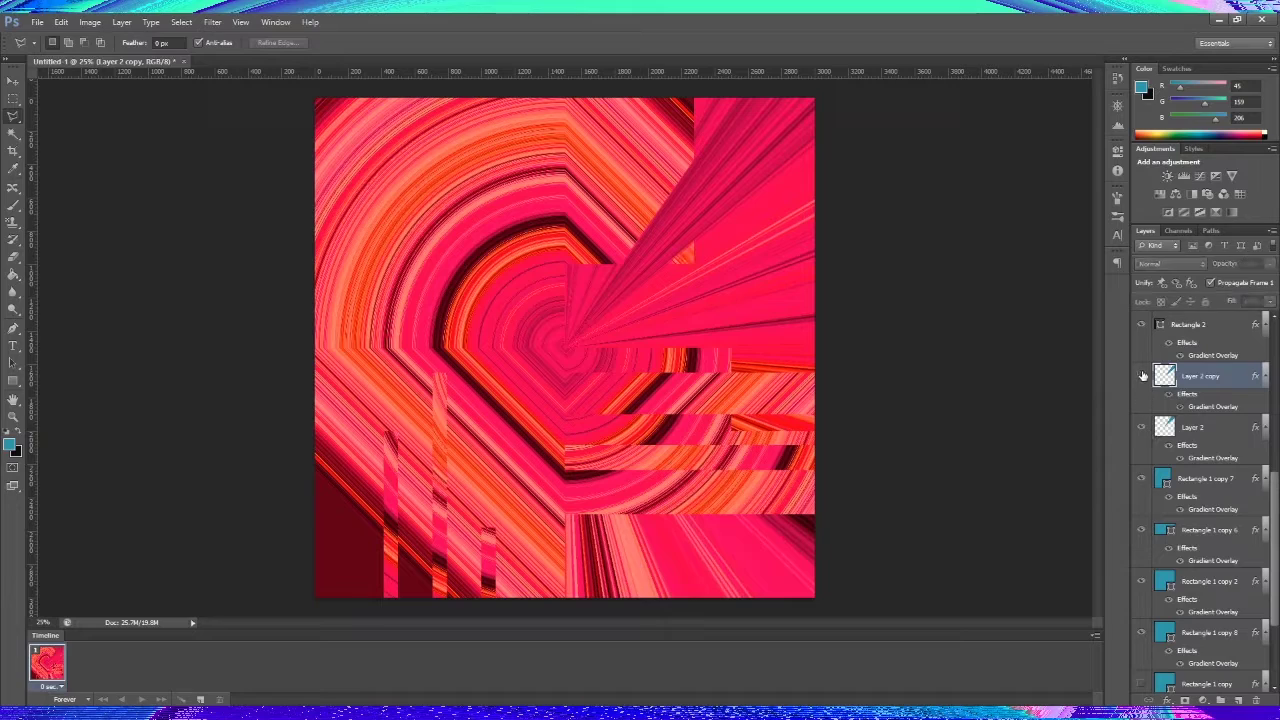
pyautogui.click(1143, 375)
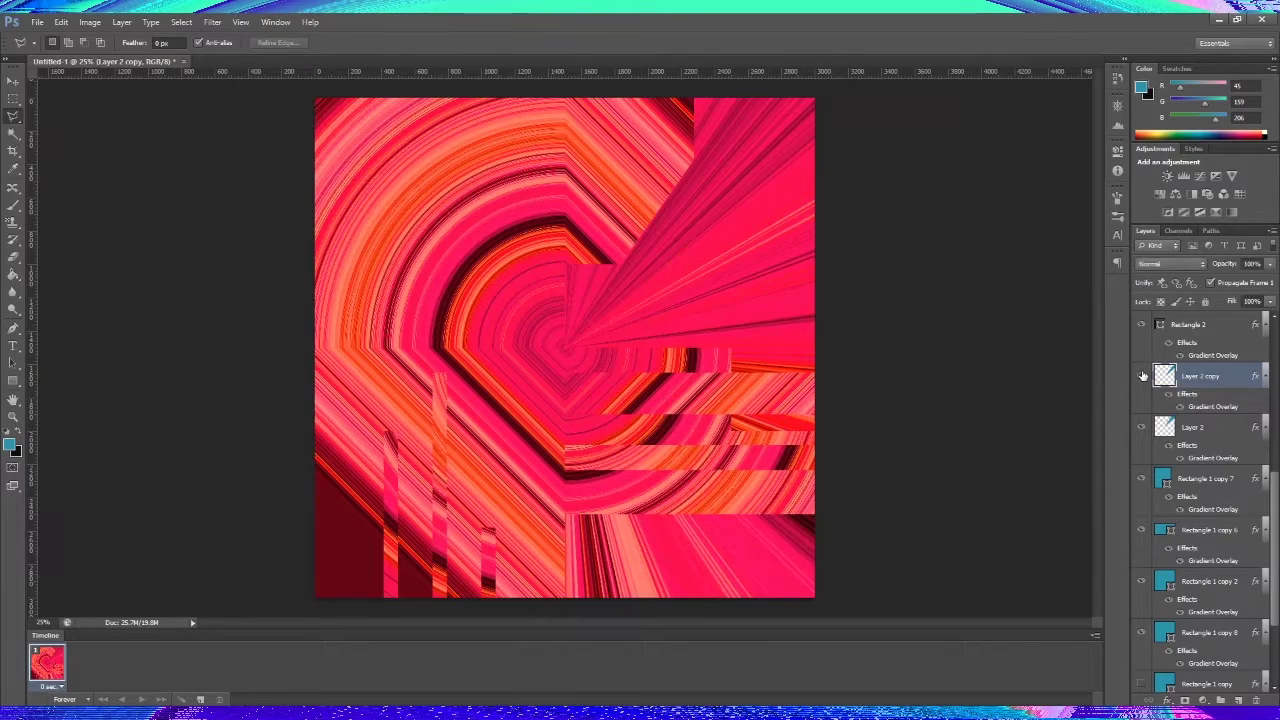
pyautogui.scroll(5, 1145, 444)
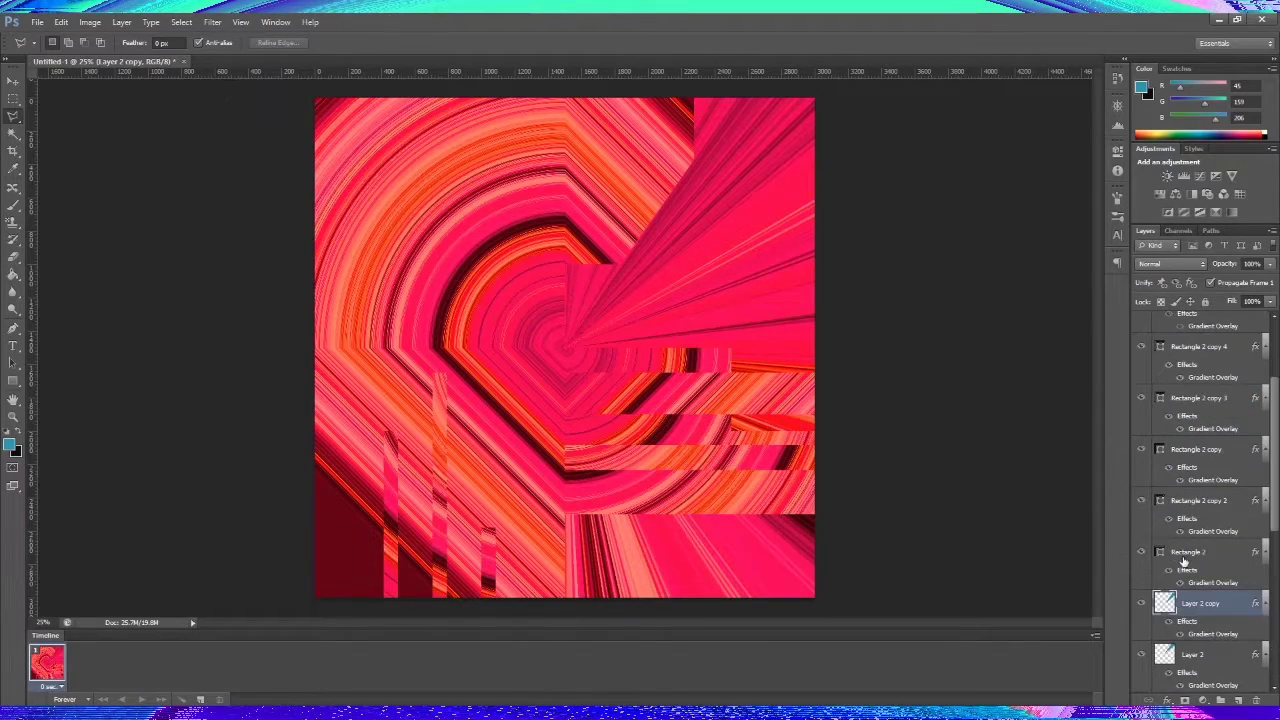
pyautogui.press('v')
pyautogui.hotkey('ctrl', 'j')
pyautogui.moveTo(728, 300)
pyautogui.mouseDown()
pyautogui.moveTo(690, 205)
pyautogui.moveTo(793, 158)
pyautogui.moveTo(730, 193)
pyautogui.mouseUp()
pyautogui.press('Escape')
pyautogui.hotkey('ctrl', 'z')
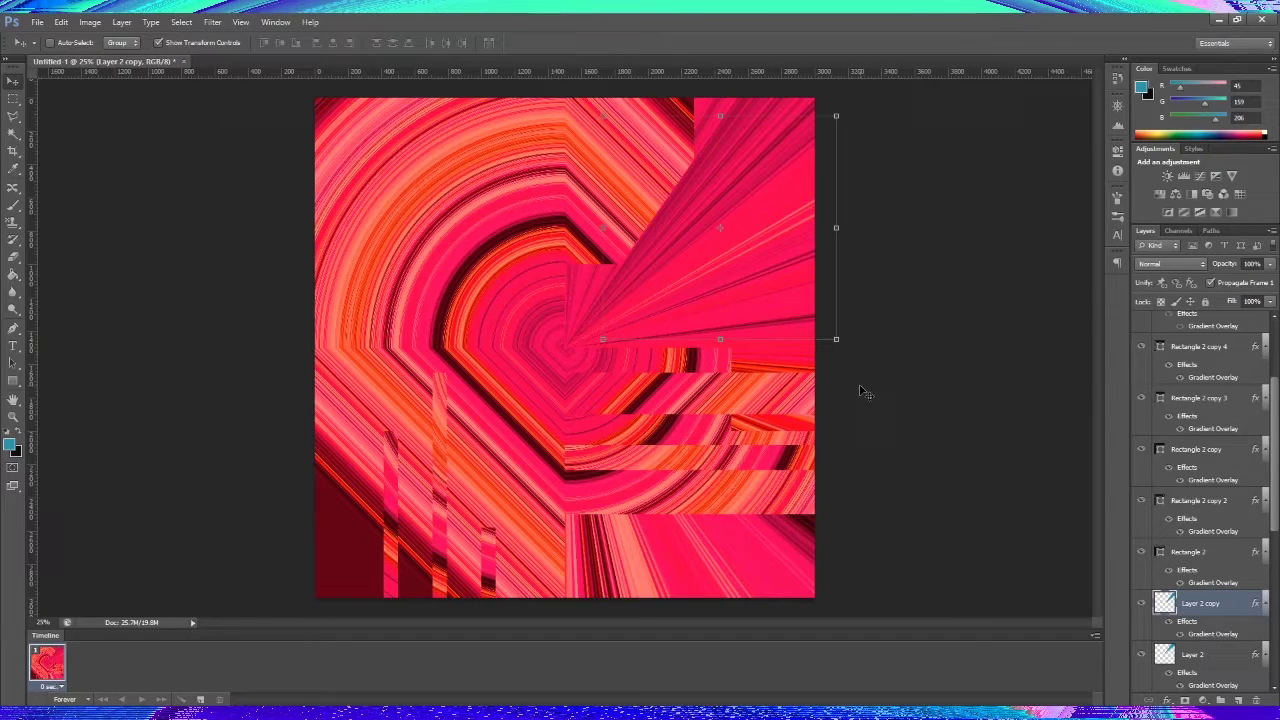
pyautogui.click(1240, 699)
# Choose the Ferrite Core font for the Type tool in the Character panel
pyautogui.press('t')
pyautogui.click(142, 43)
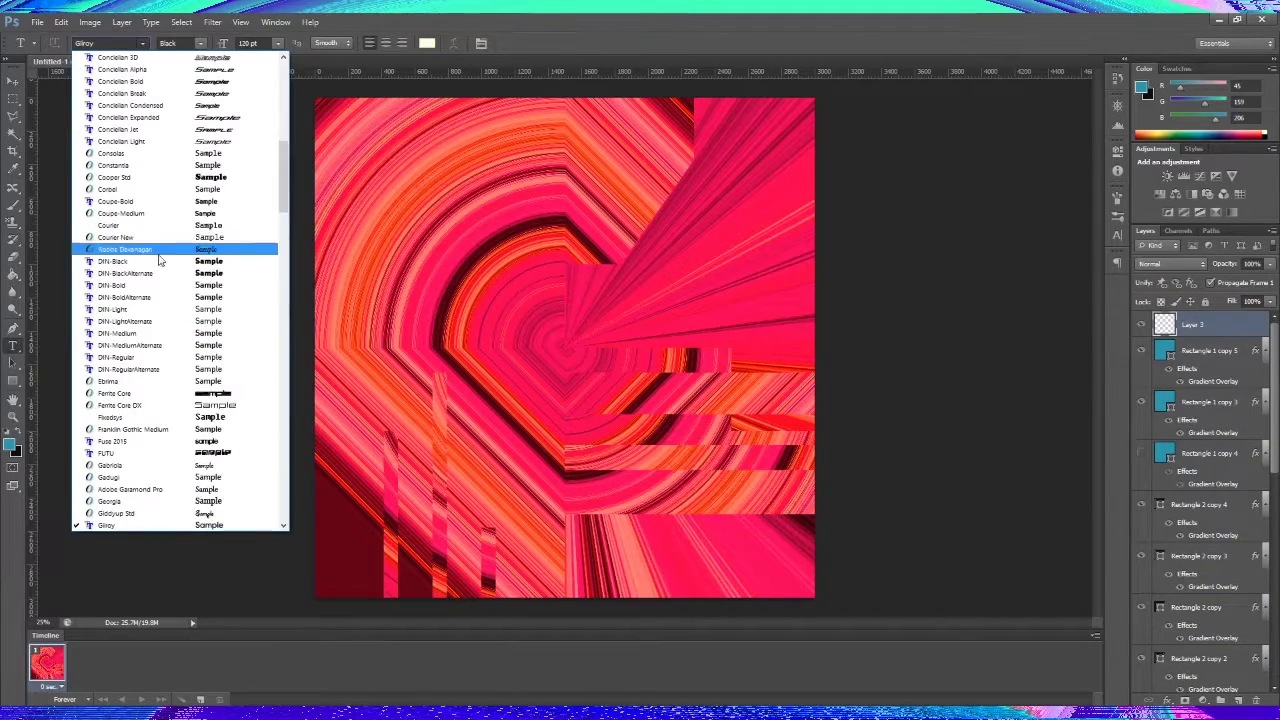
pyautogui.click(120, 393)
pyautogui.click(1117, 234)
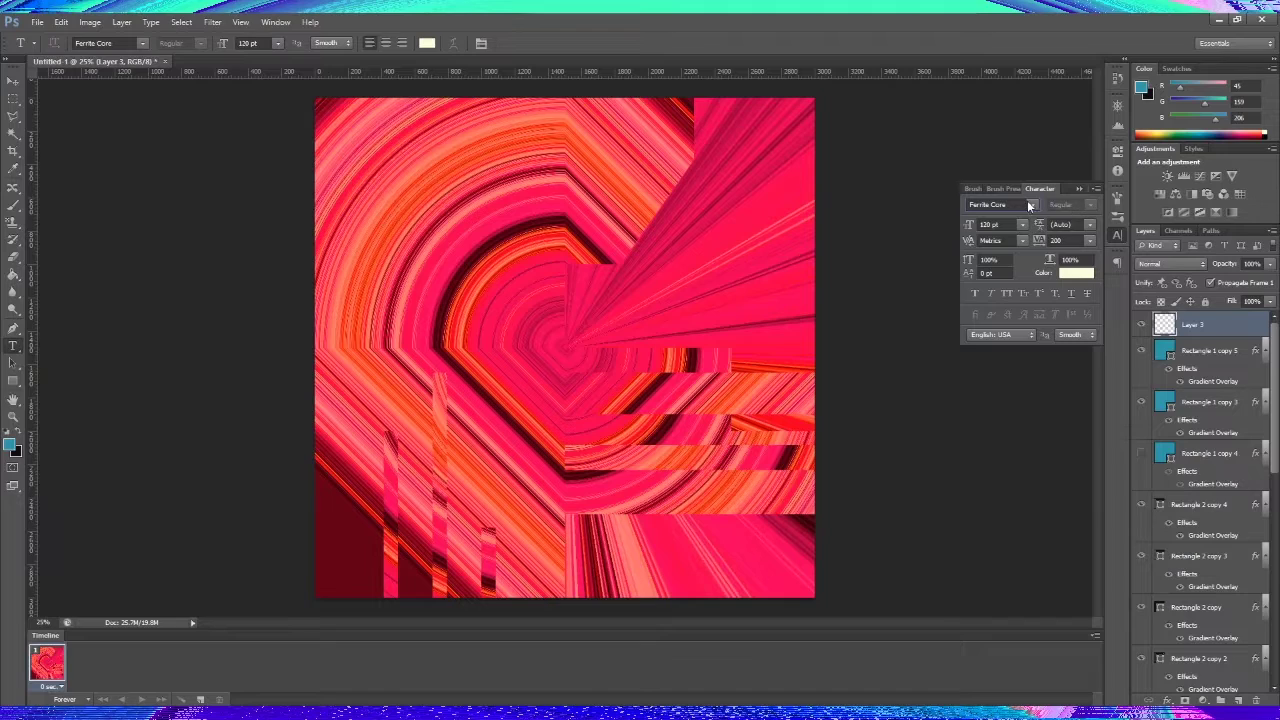
pyautogui.click(1030, 206)
pyautogui.click(1000, 220)
pyautogui.click(1096, 188)
pyautogui.click(486, 346)
pyautogui.click(1022, 240)
# Type viewbank on the canvas in Ferrite Core Regular and move it toward the lower right
pyautogui.click(383, 283)
pyautogui.write('NEW')
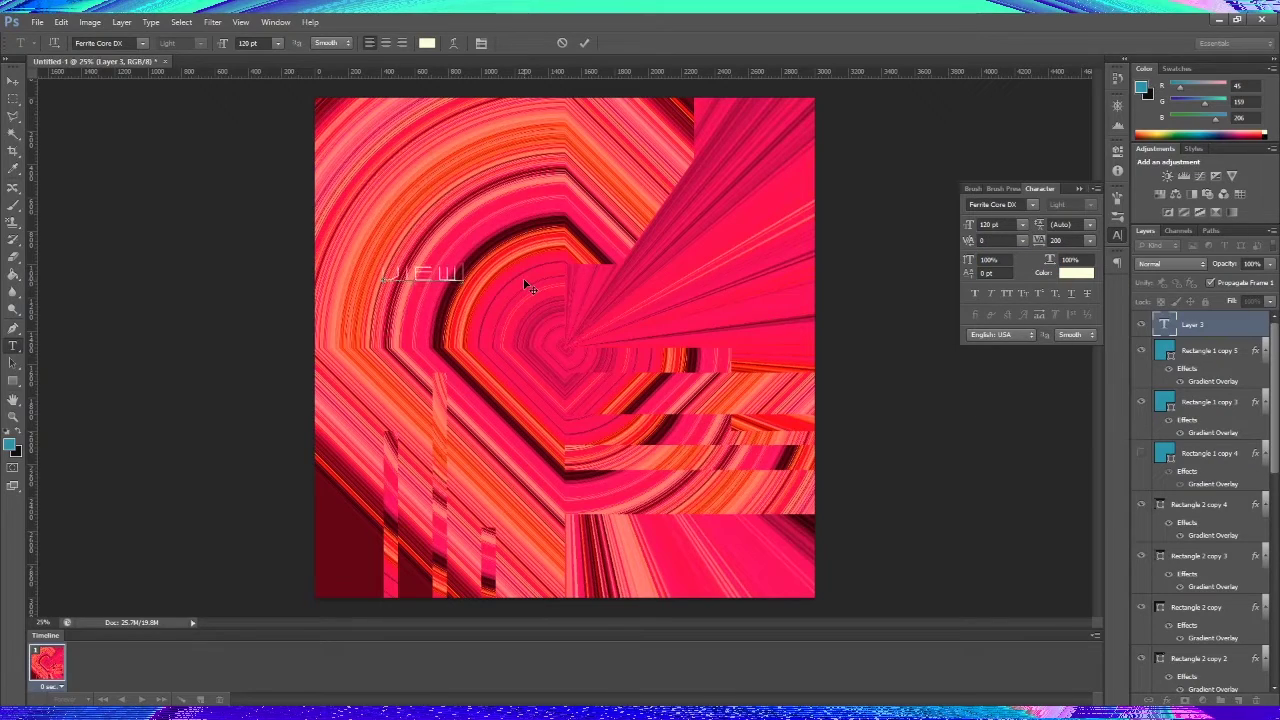
pyautogui.click(1032, 204)
pyautogui.click(1000, 240)
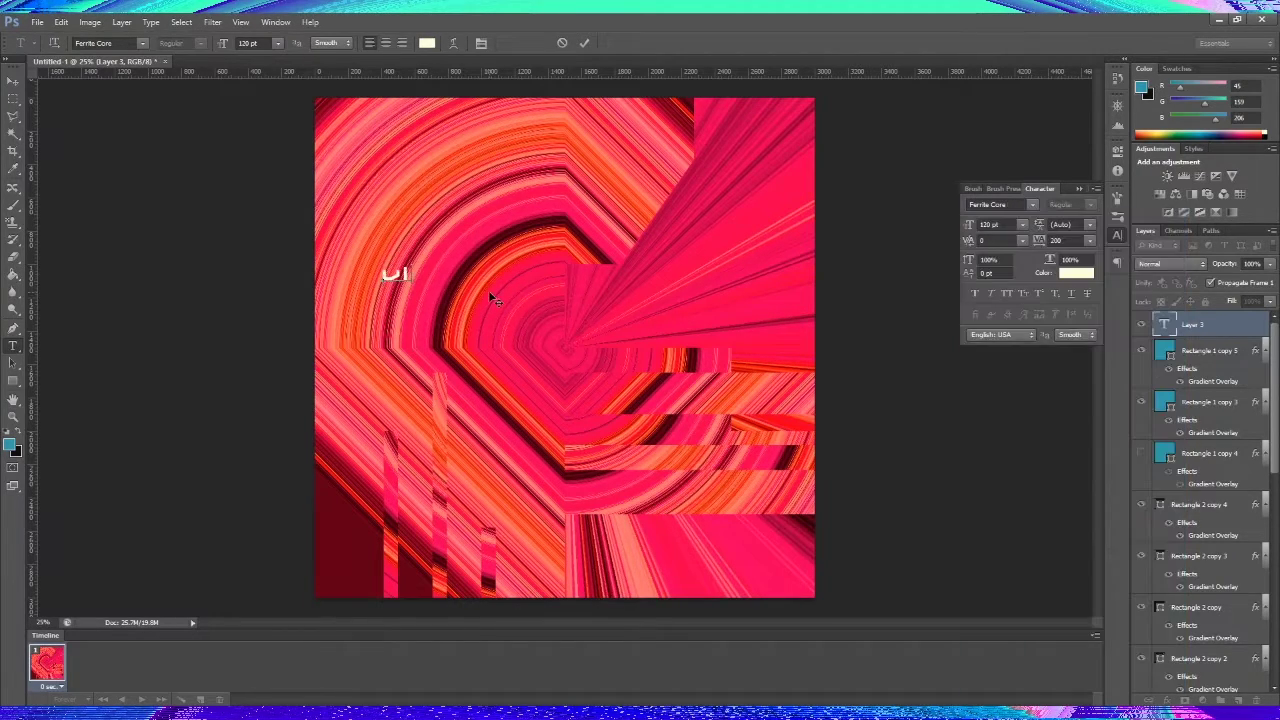
pyautogui.write('ewbank')
pyautogui.moveTo(490, 298); pyautogui.dragTo(674, 554)
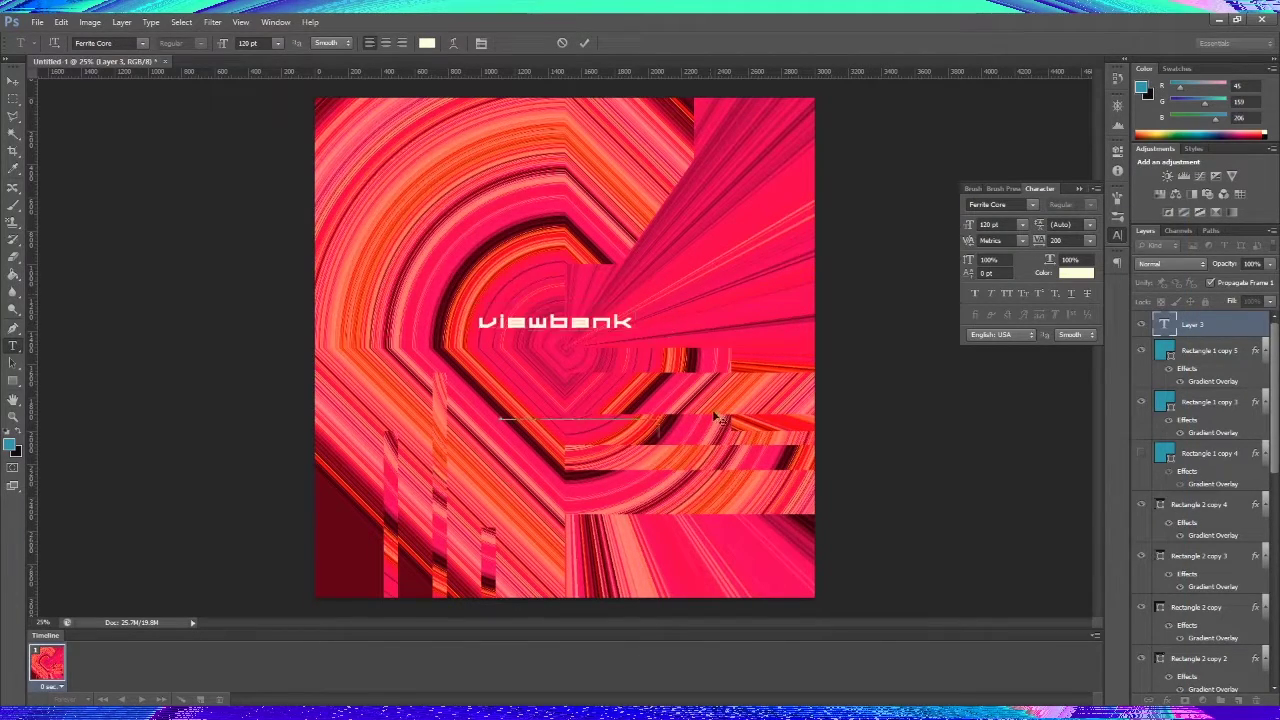
# Set the viewbank text to 205 pt, commit it, and reposition it
pyautogui.click(1022, 224)
pyautogui.click(990, 224)
pyautogui.write('205')
pyautogui.press('Return')
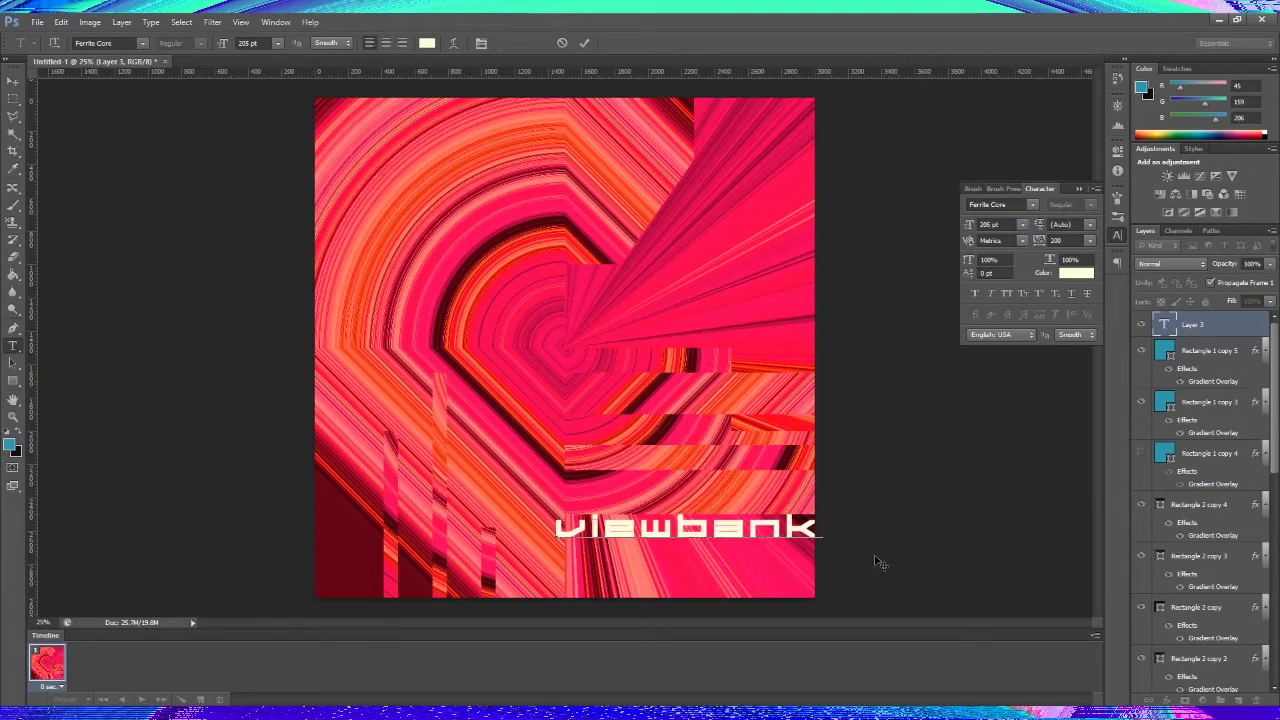
pyautogui.moveTo(877, 563)
pyautogui.mouseDown()
pyautogui.moveTo(857, 510)
pyautogui.moveTo(857, 528)
pyautogui.mouseUp()
pyautogui.hotkey('ctrl', 'a')
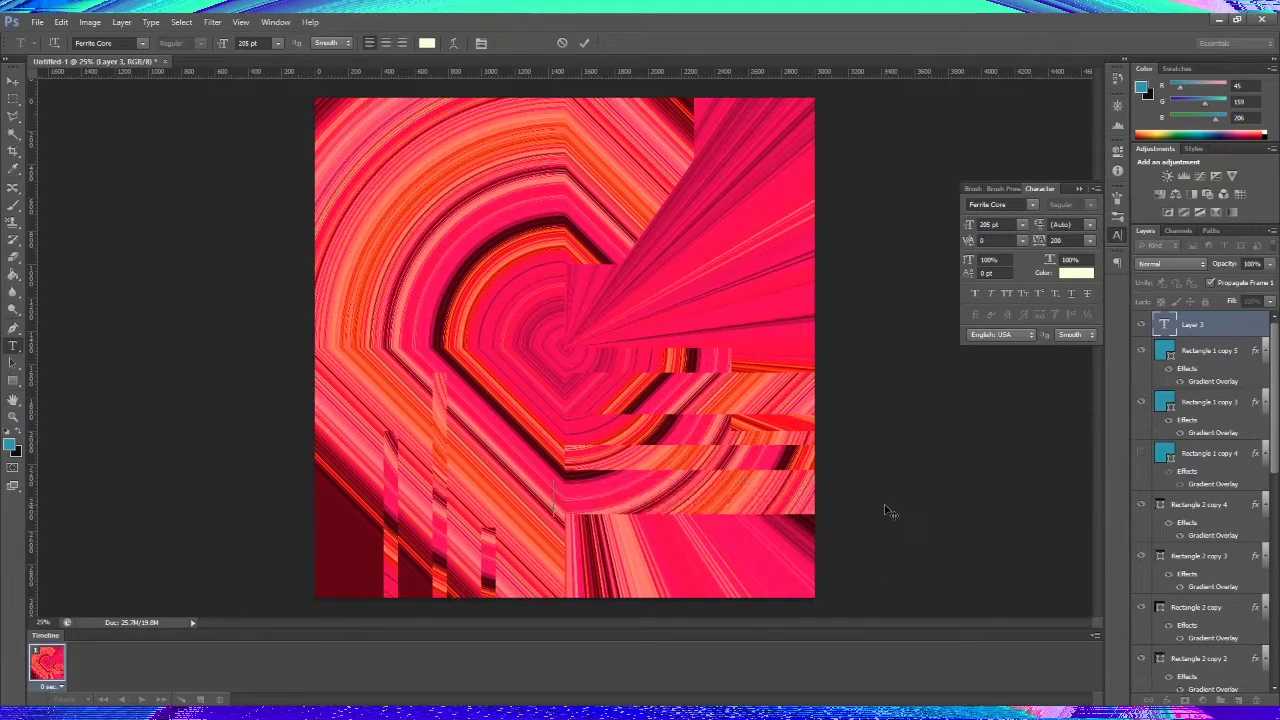
pyautogui.hotkey('ctrl', 'a')
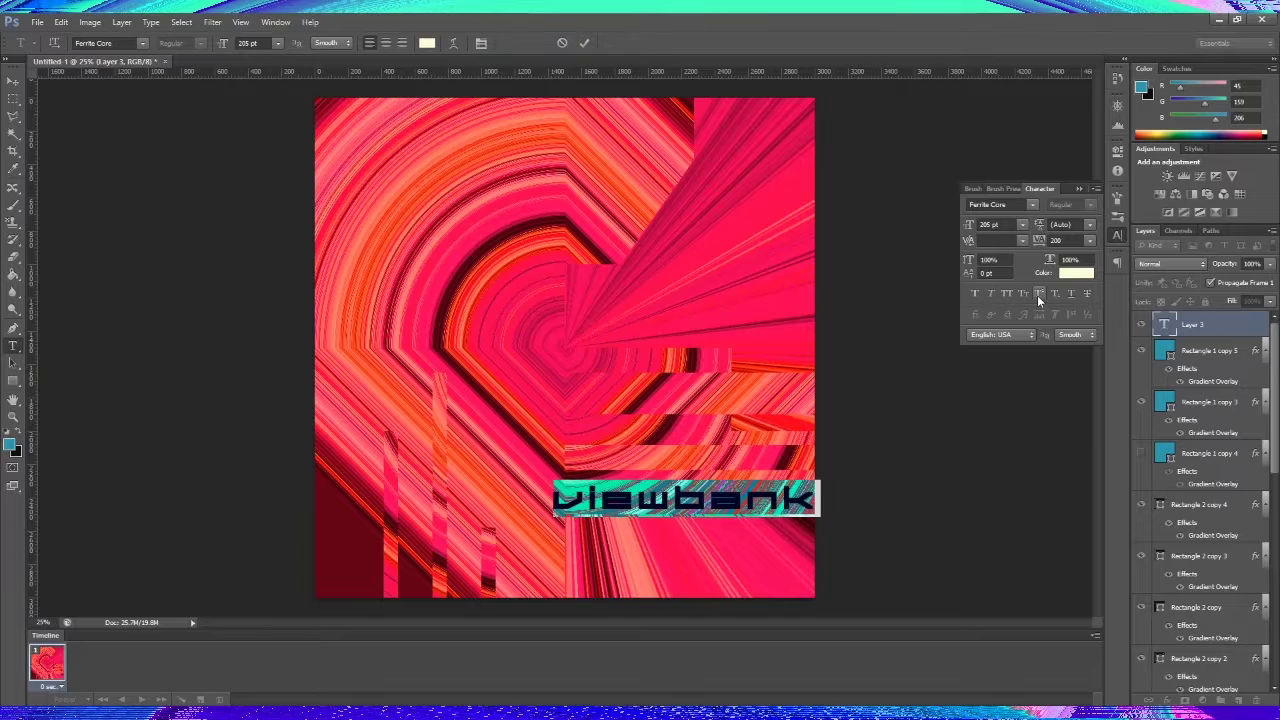
pyautogui.hotkey('ctrl', 'Return')
pyautogui.moveTo(836, 561)
pyautogui.mouseDown()
pyautogui.moveTo(786, 371)
pyautogui.moveTo(739, 447)
pyautogui.moveTo(756, 450)
pyautogui.mouseUp()
# Restack the viewbank layer below Rectangle 2 copy 2 and Layer 2 copy
pyautogui.hotkey('ctrl', '[')
pyautogui.press('v')
pyautogui.moveTo(1195, 376); pyautogui.dragTo(1200, 688)
pyautogui.moveTo(884, 513)
pyautogui.mouseDown()
pyautogui.moveTo(907, 500)
pyautogui.moveTo(991, 527)
pyautogui.moveTo(815, 525)
pyautogui.moveTo(863, 513)
pyautogui.mouseUp()
pyautogui.hotkey('ctrl', '[')
pyautogui.hotkey('ctrl', '[')
pyautogui.hotkey('ctrl', '[')
pyautogui.hotkey('ctrl', '[')
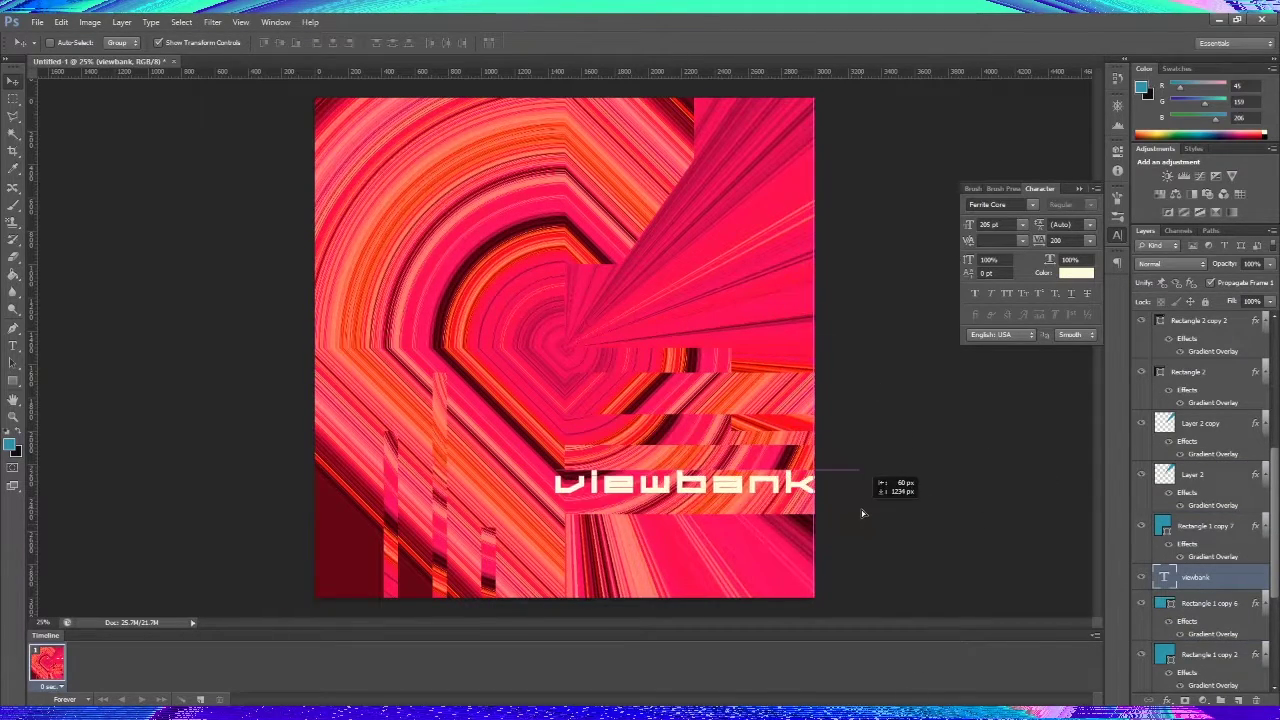
# Nudge viewbank into line and enlarge the type to 250 pt
pyautogui.moveTo(863, 513); pyautogui.dragTo(862, 517)
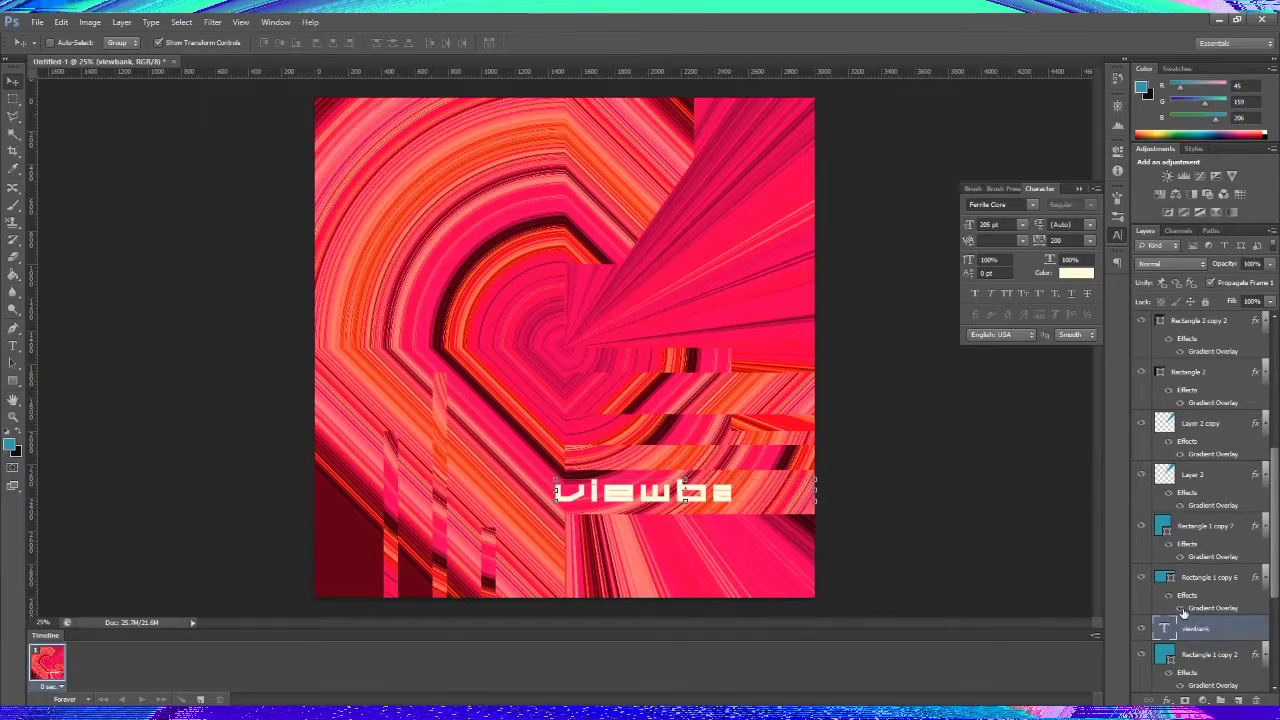
pyautogui.moveTo(970, 497); pyautogui.dragTo(964, 566)
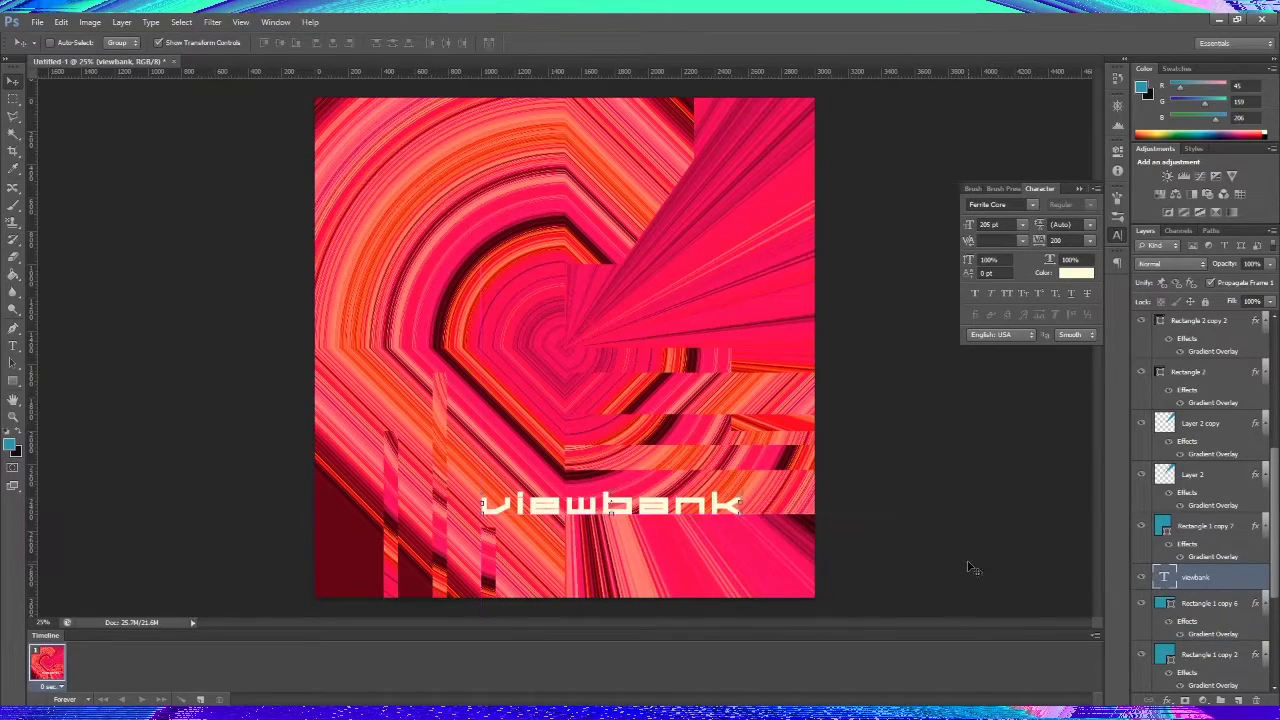
pyautogui.moveTo(985, 224); pyautogui.dragTo(920, 223)
pyautogui.write('250')
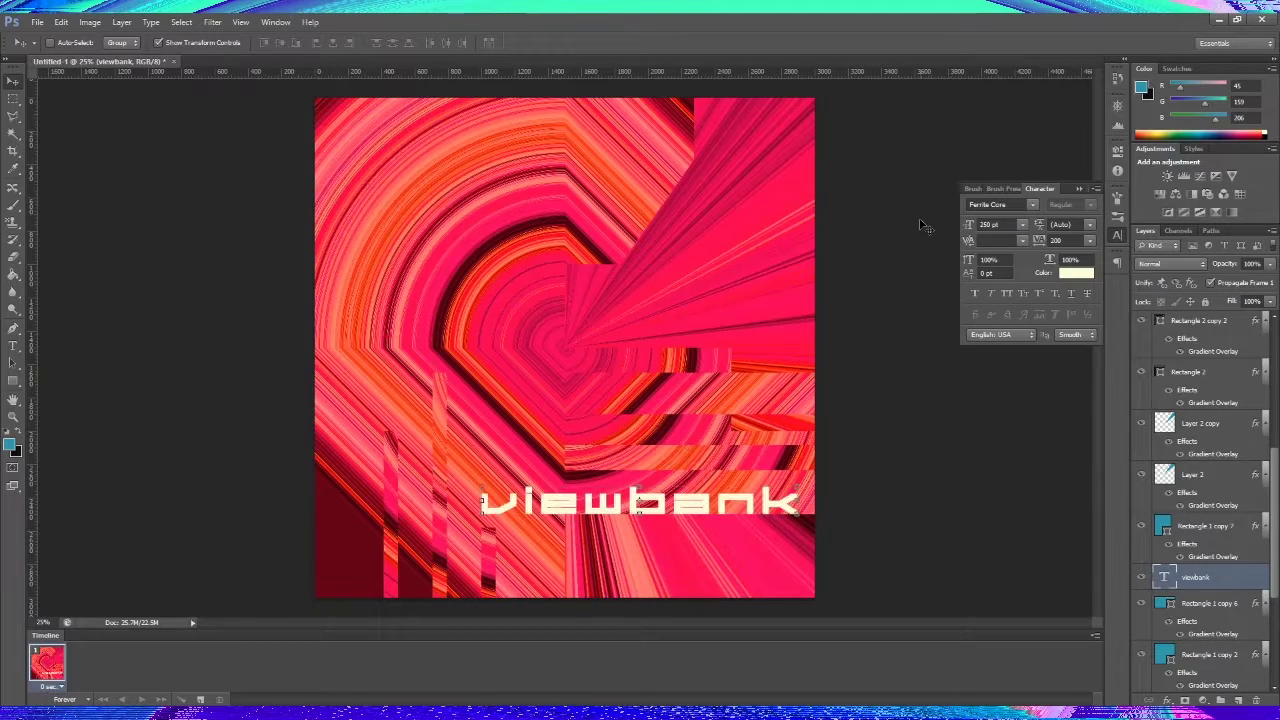
pyautogui.moveTo(880, 500); pyautogui.dragTo(895, 500)
pyautogui.scroll(2, 1086, 244)
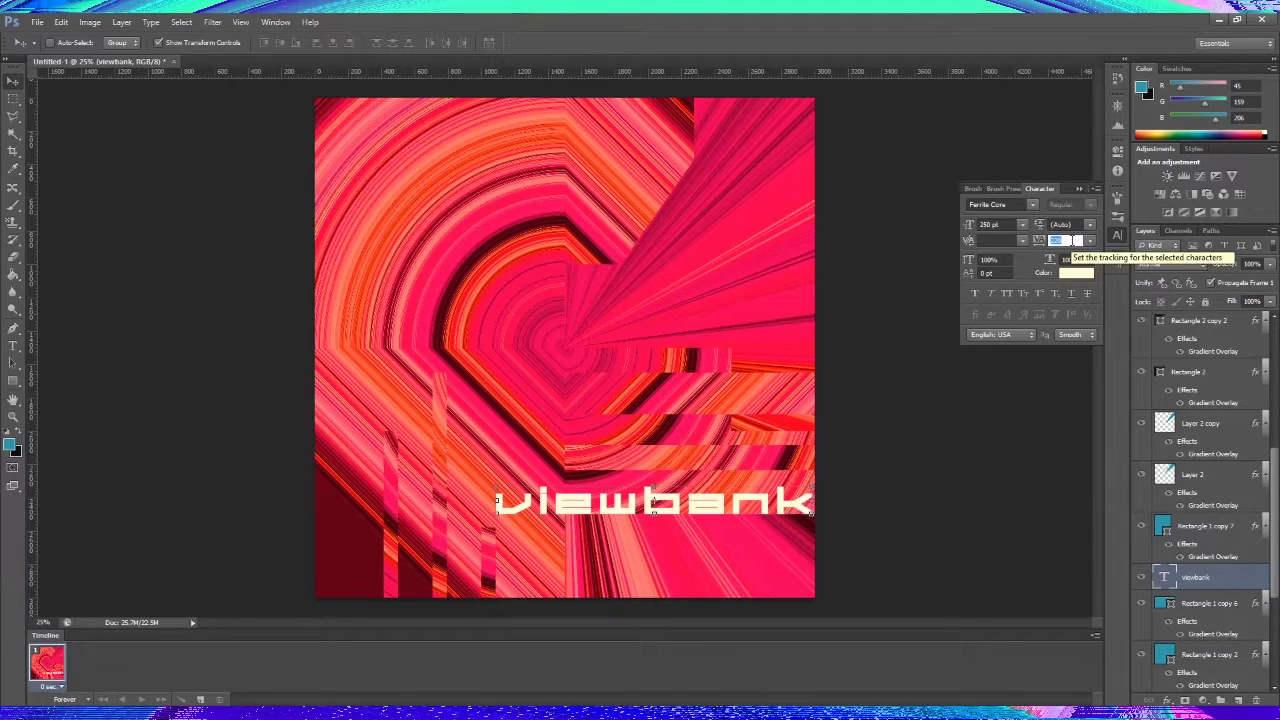
# Set the letter spacing around 100 and move viewbank right toward the canvas edge
pyautogui.moveTo(1038, 244); pyautogui.dragTo(877, 454)
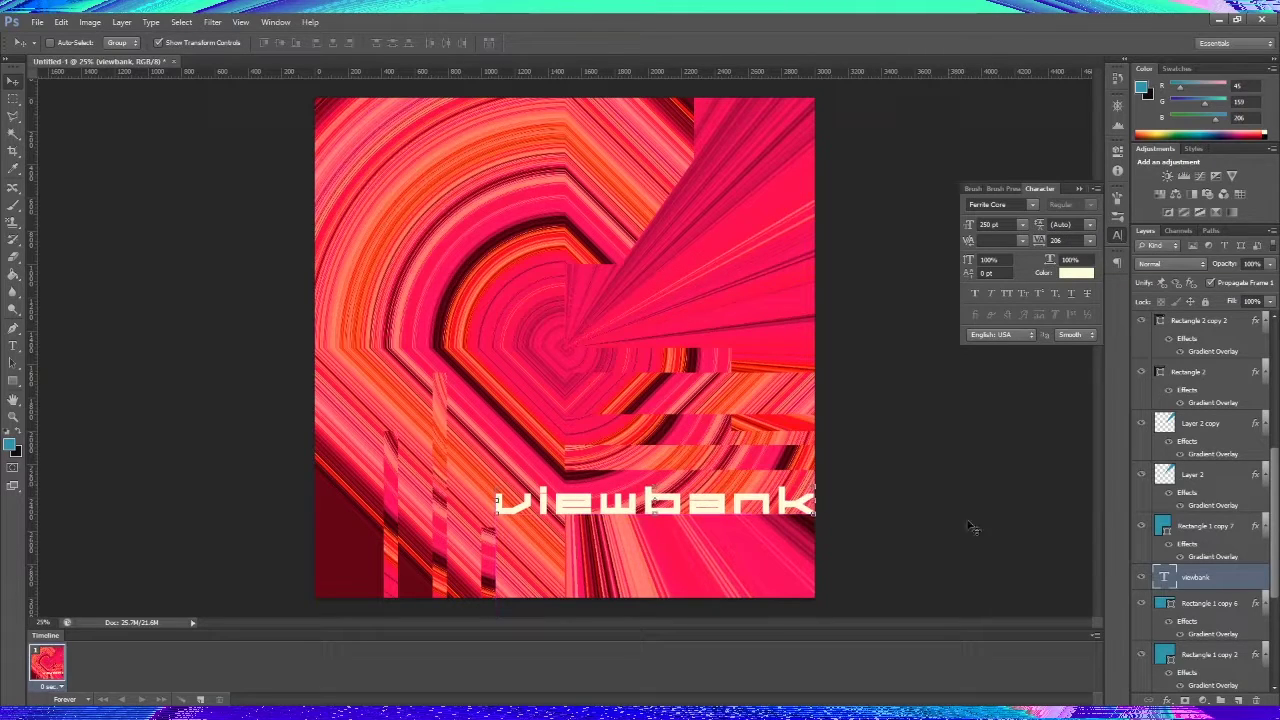
pyautogui.click(1089, 240)
pyautogui.click(1080, 443)
pyautogui.moveTo(876, 497); pyautogui.dragTo(924, 497)
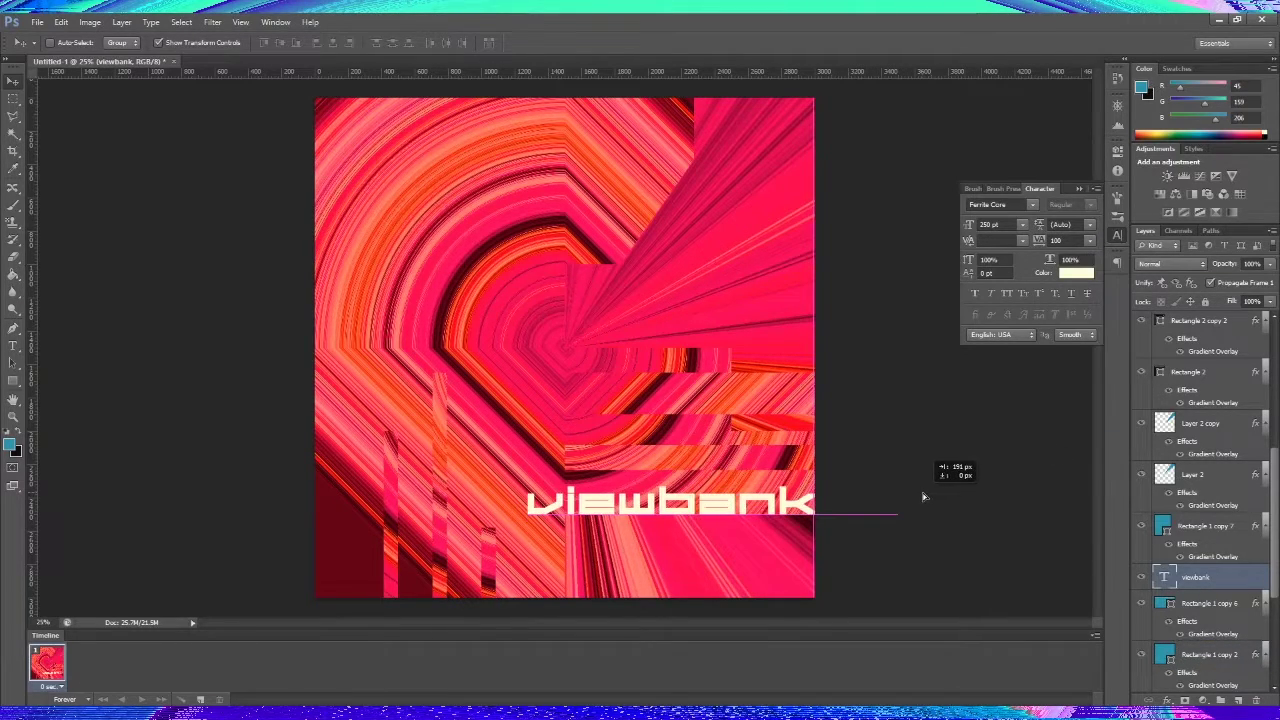
pyautogui.scroll(2, 600, 540)
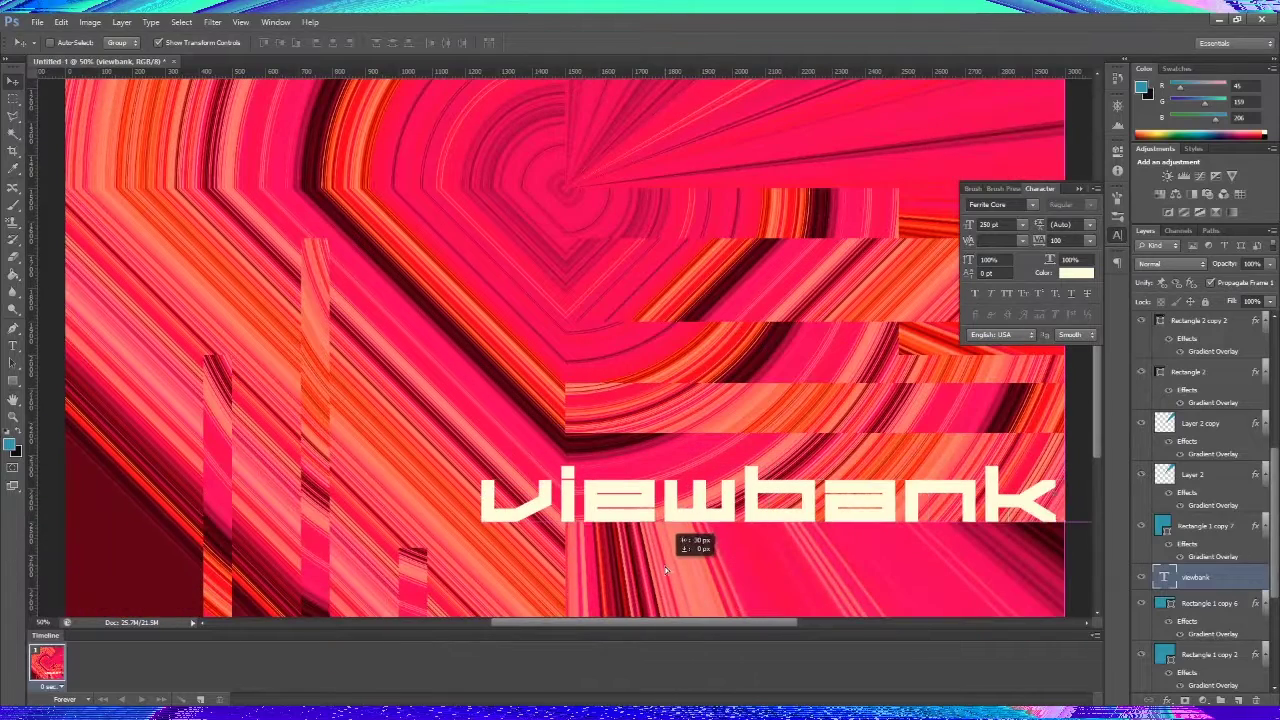
pyautogui.hotkey('shift', 'Right')
pyautogui.press('Return')
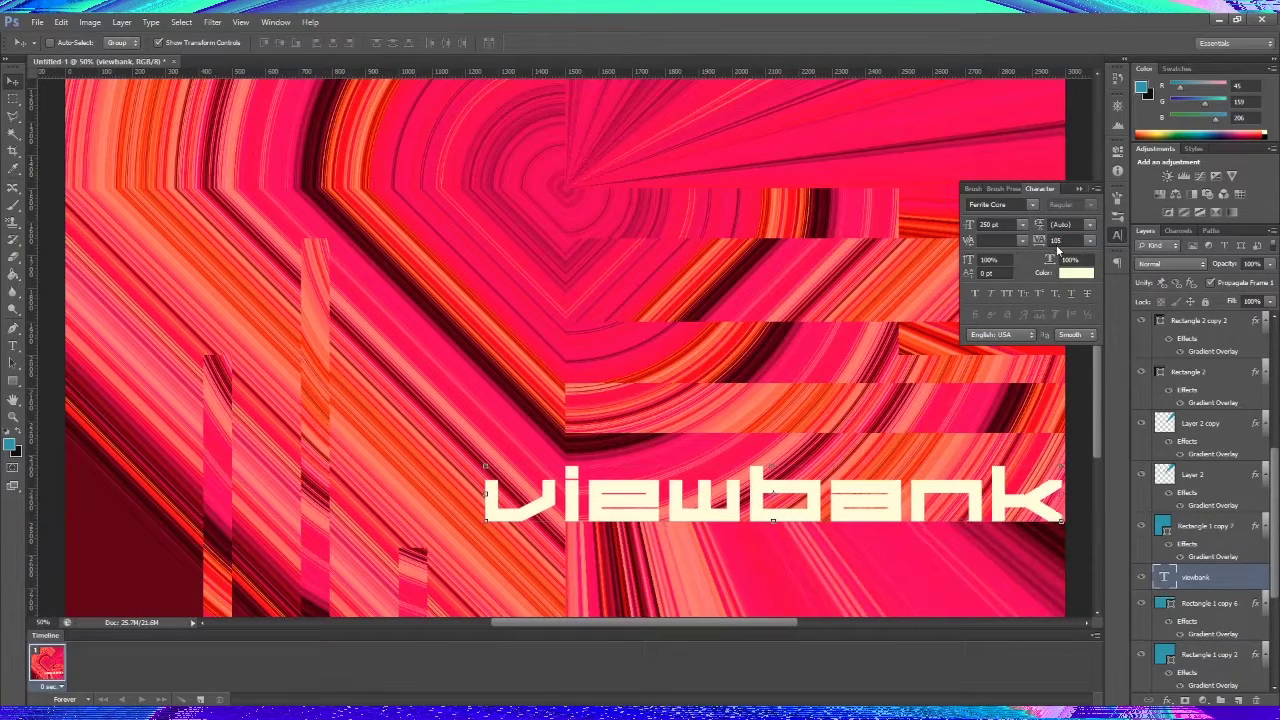
# Fine-tune the letter spacing, trying 110 then stepping it back down while zoomed in
pyautogui.click(1060, 240)
pyautogui.write('110')
pyautogui.press('Return')
pyautogui.moveTo(780, 557); pyautogui.dragTo(786, 571)
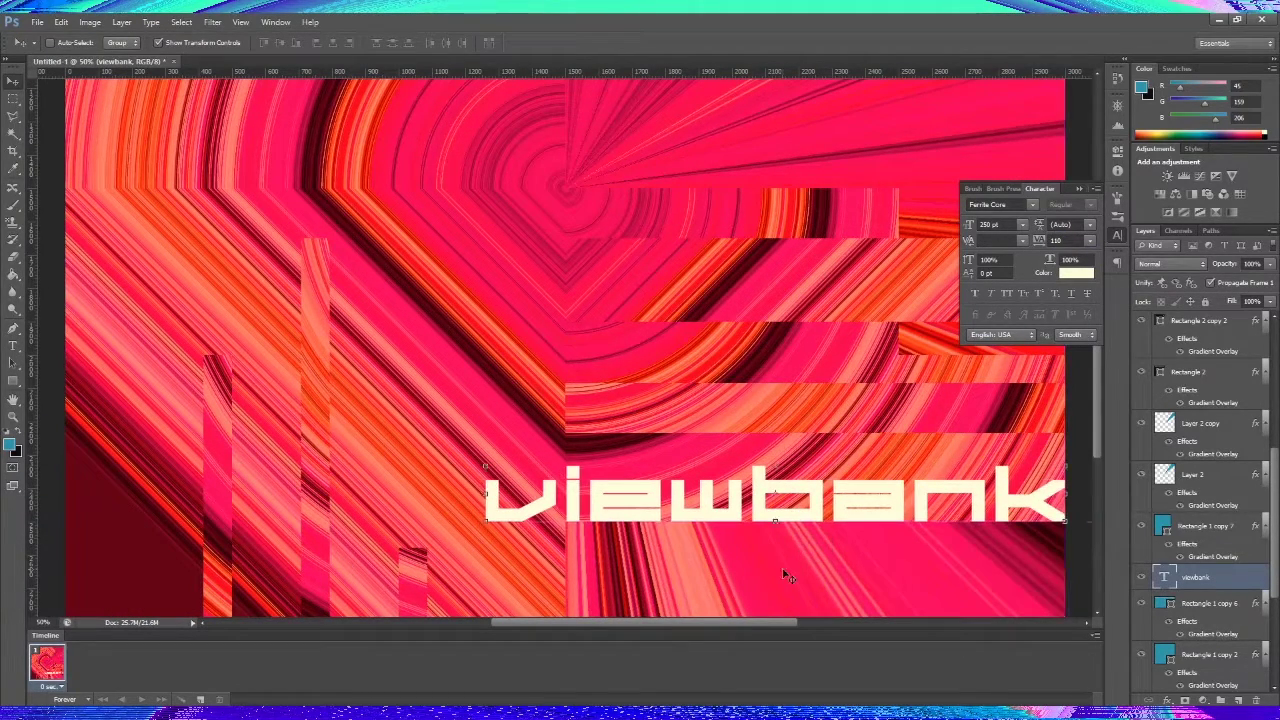
pyautogui.hotkey('ctrl', '+')
pyautogui.hotkey('ctrl', '+')
pyautogui.hotkey('ctrl', '+')
pyautogui.click(1058, 240)
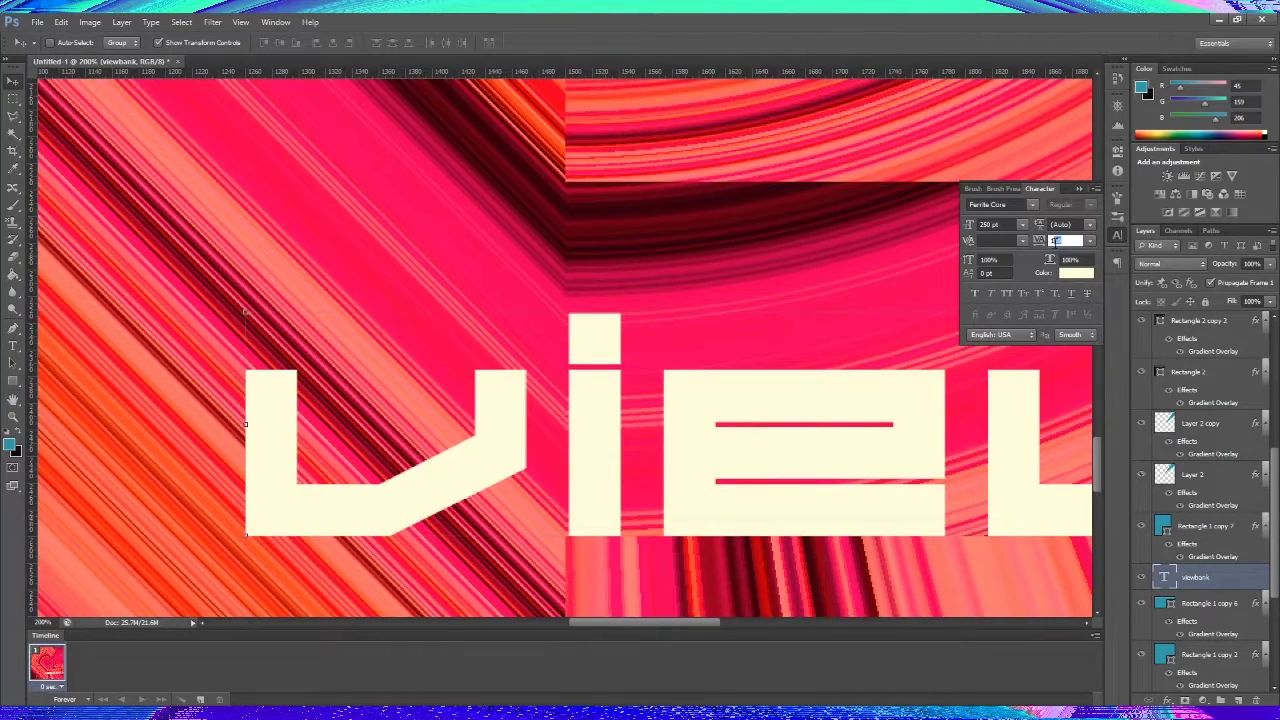
pyautogui.press('Down')
pyautogui.press('Down')
pyautogui.press('Down')
pyautogui.press('Down')
pyautogui.press('Return')
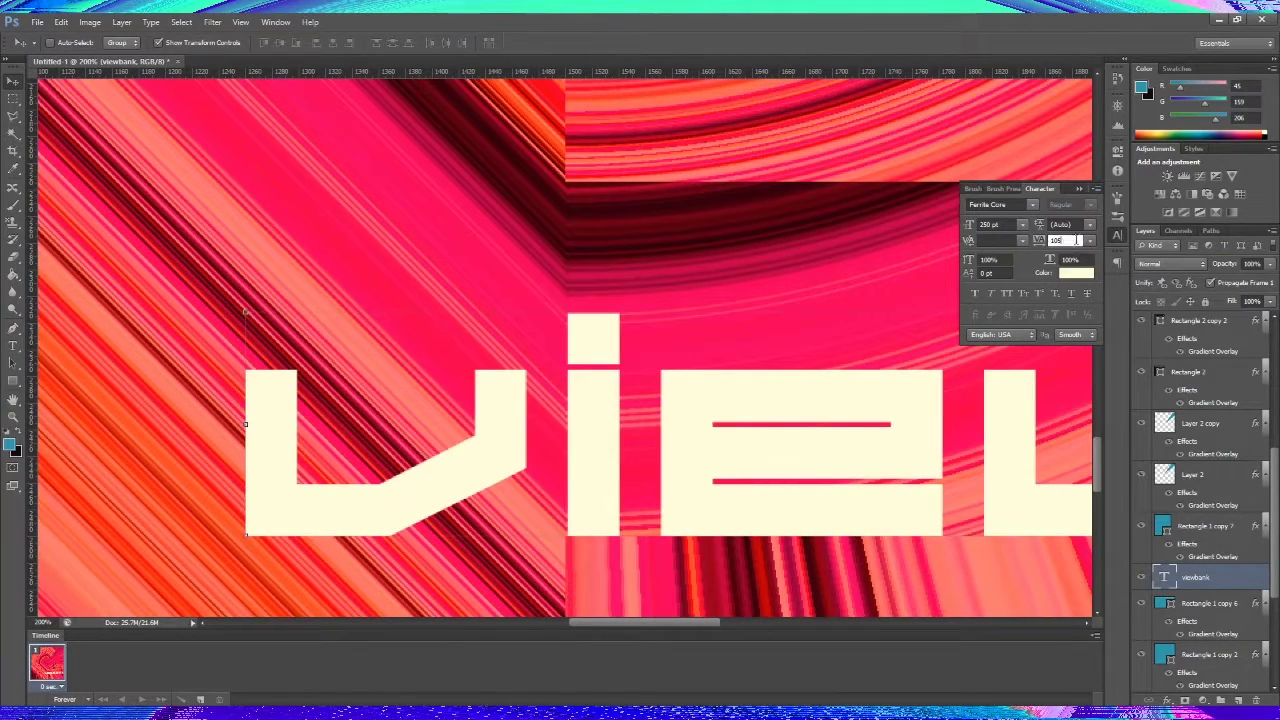
pyautogui.press('Return')
# Shift viewbank about 10 px flush with the right edge, checking at several zoom levels
pyautogui.hotkey('ctrl', '-')
pyautogui.hotkey('ctrl', '-')
pyautogui.hotkey('ctrl', '-')
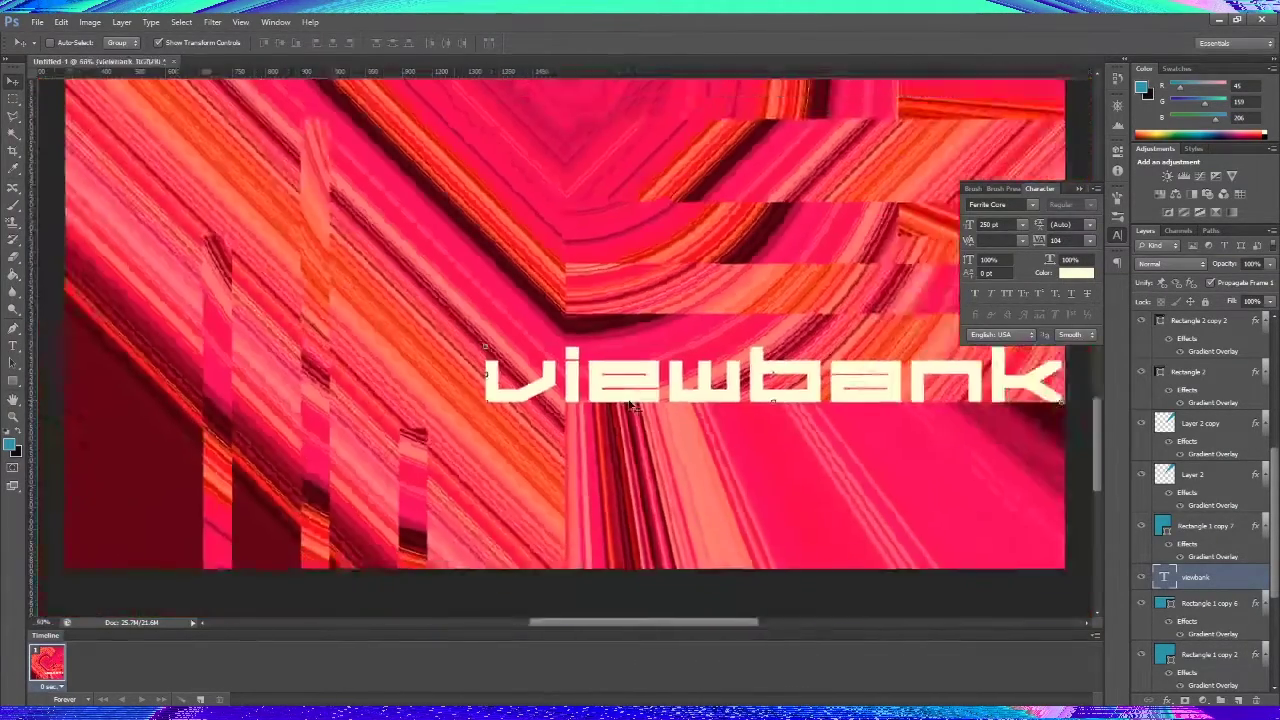
pyautogui.hotkey('ctrl', '-')
pyautogui.hotkey('ctrl', '-')
pyautogui.moveTo(737, 508); pyautogui.dragTo(738, 506)
pyautogui.hotkey('ctrl', '+')
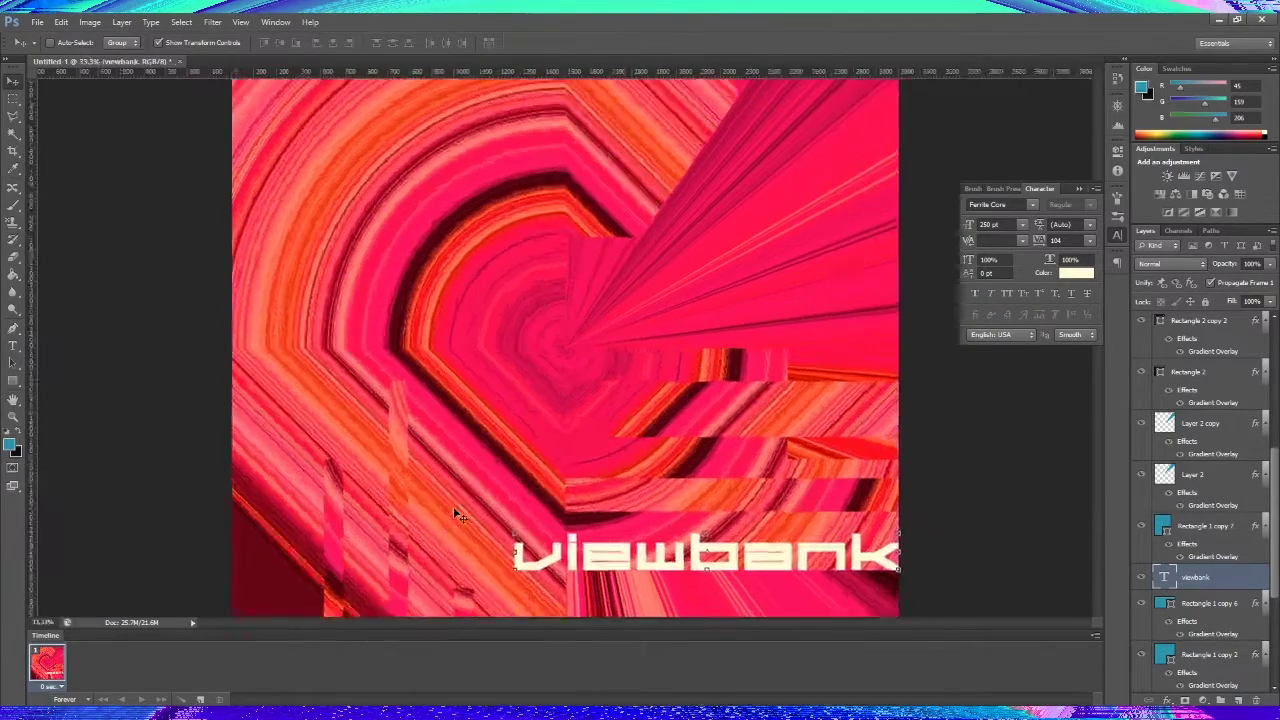
pyautogui.hotkey('ctrl', '+')
pyautogui.hotkey('ctrl', '-')
pyautogui.hotkey('ctrl', '-')
# Select the viewbank text layer and pick a font for it
pyautogui.click(1231, 452)
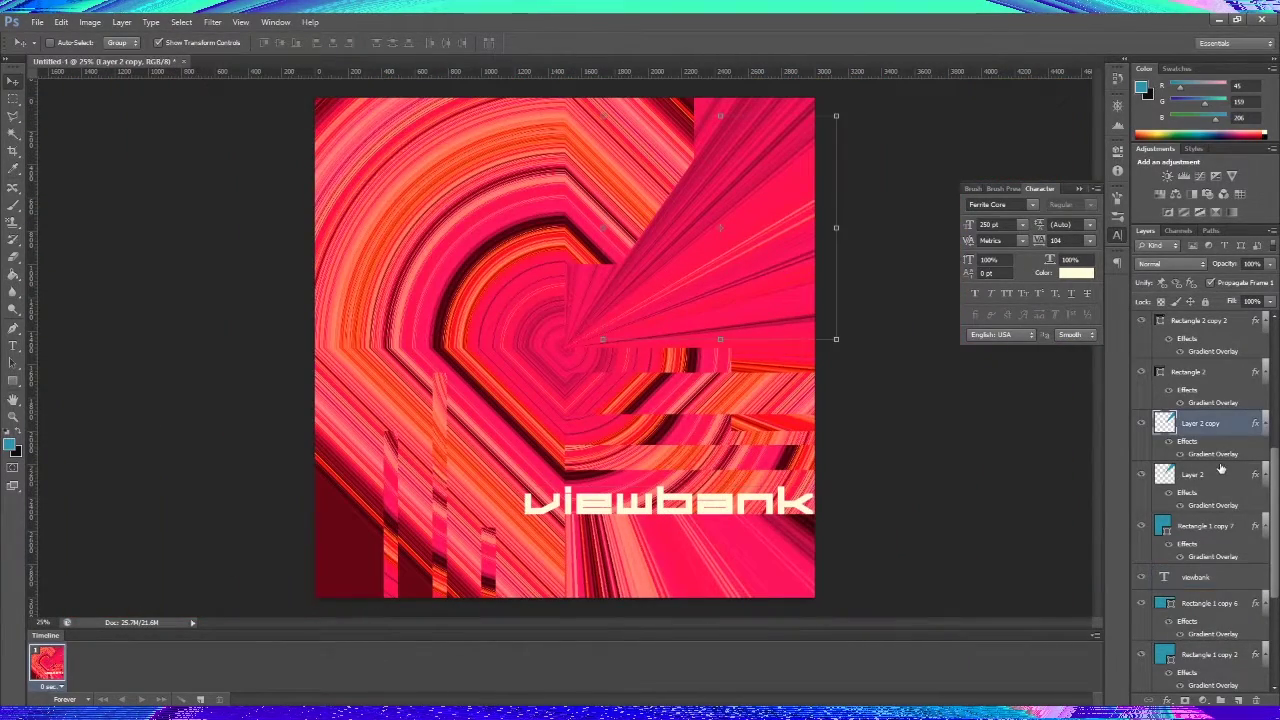
pyautogui.scroll(5, 1219, 468)
pyautogui.scroll(-3, 1219, 468)
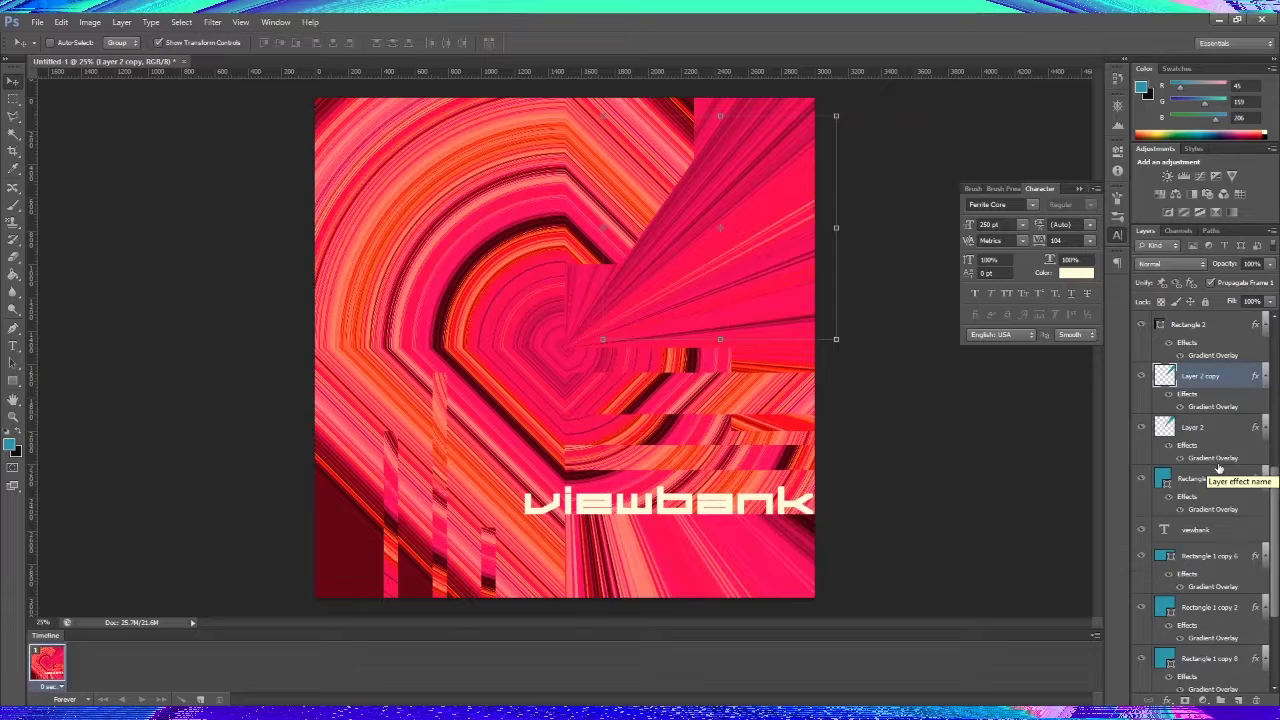
pyautogui.click(1205, 427)
pyautogui.click(1032, 204)
pyautogui.click(1030, 228)
pyautogui.rightClick(1205, 427)
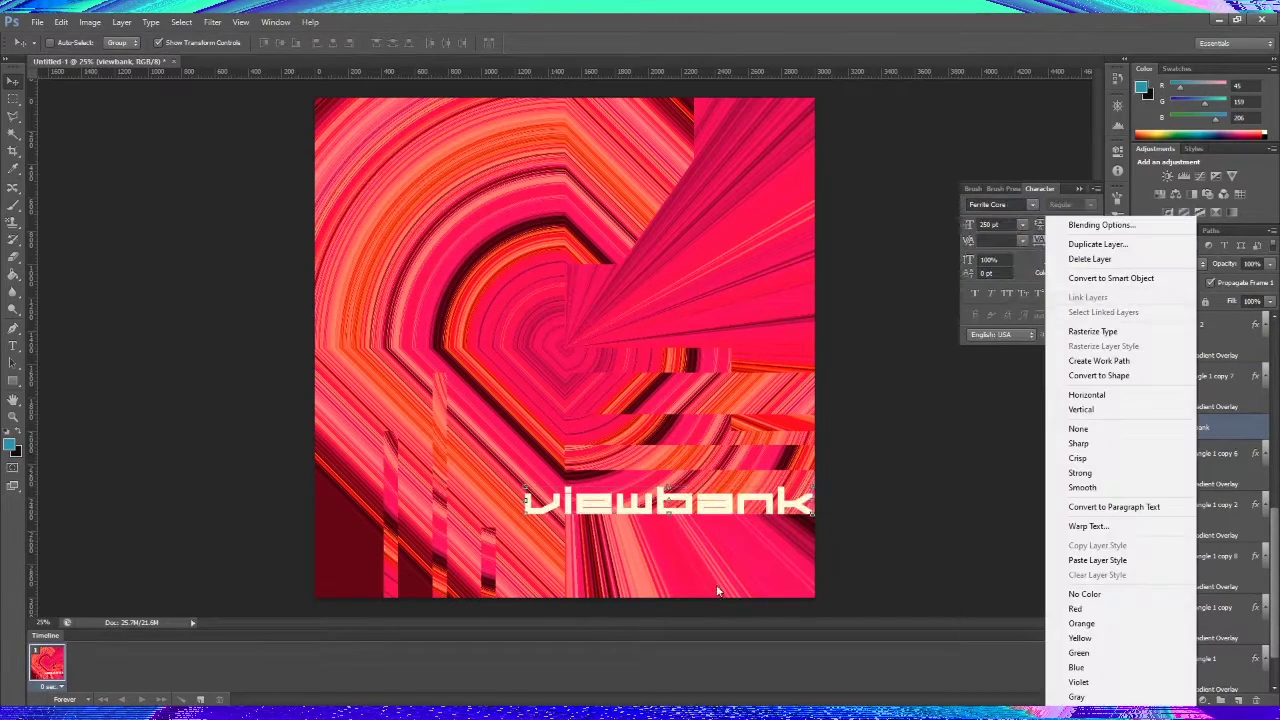
# Save the document as VIEWBANK.psd via Save As
pyautogui.press('Escape')
pyautogui.click(36, 21)
pyautogui.click(50, 163)
pyautogui.write('VIEWBANK')
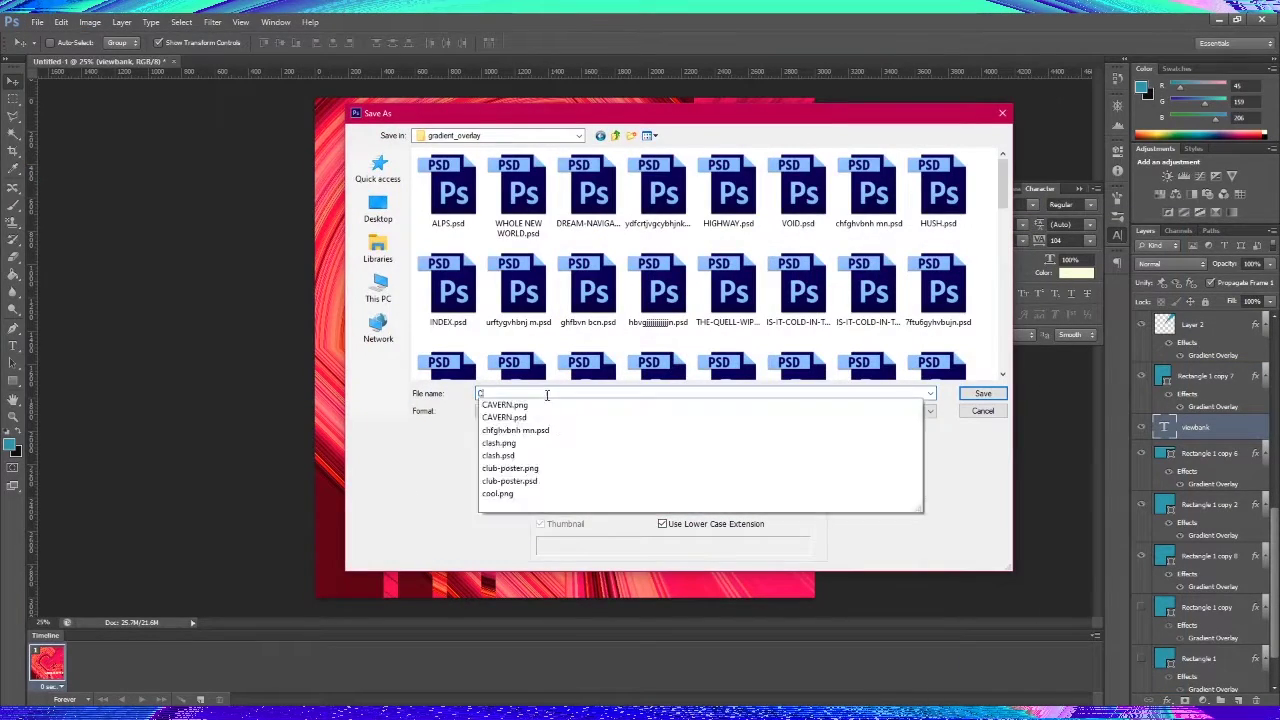
pyautogui.press('Return')
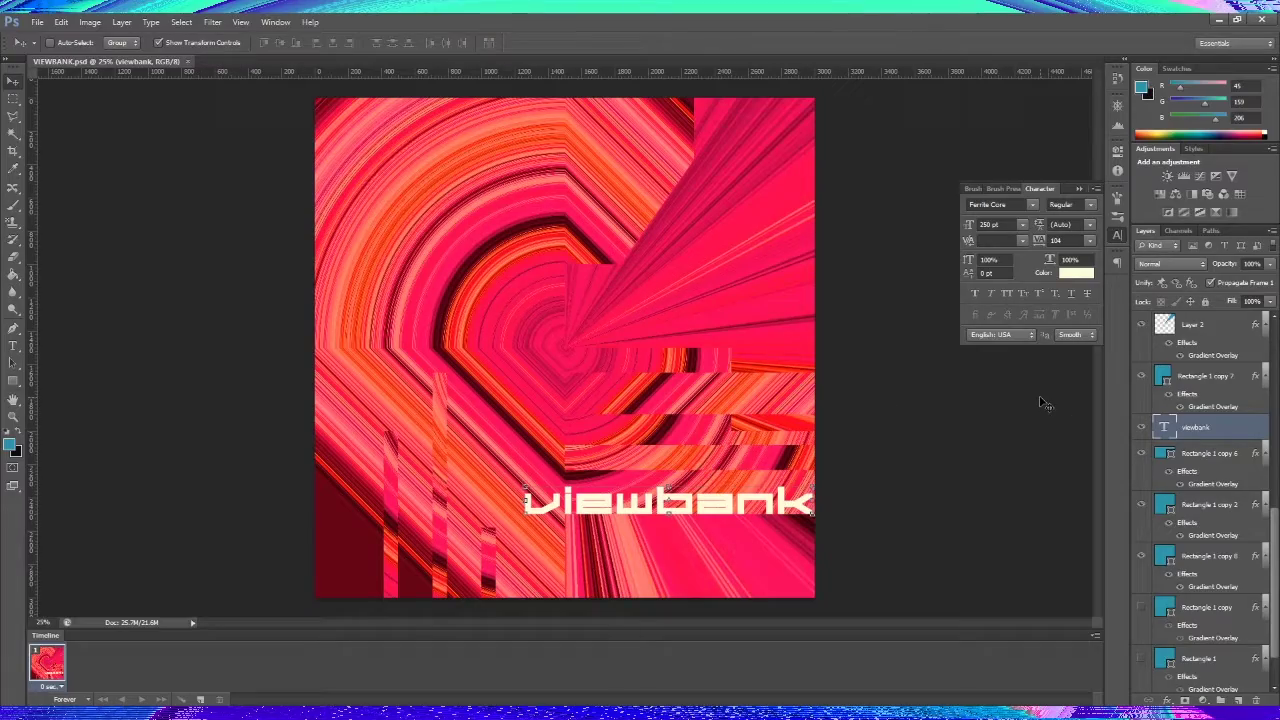